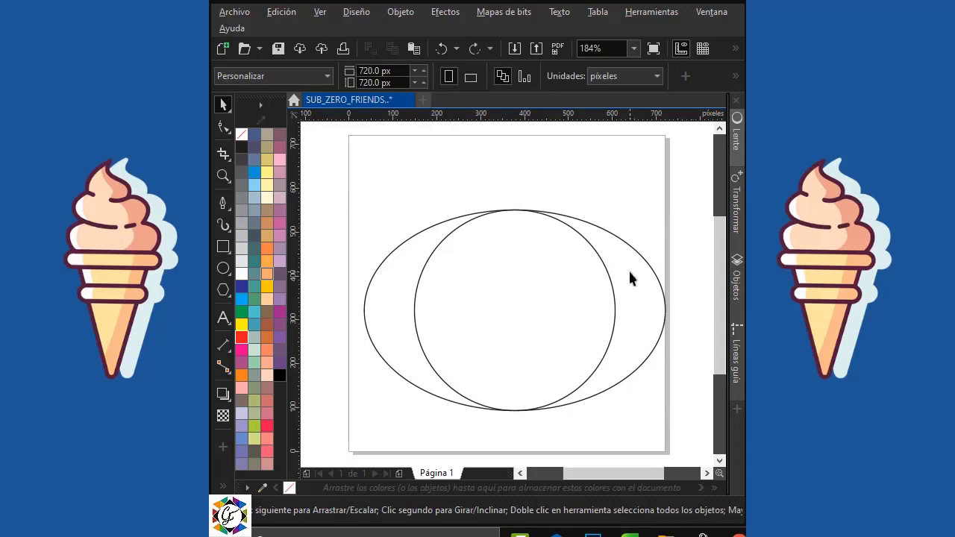
Set the vertical position of the wide ellipse to 190 px
click(628, 270)
drag(278, 83, 235, 81)
text(190)
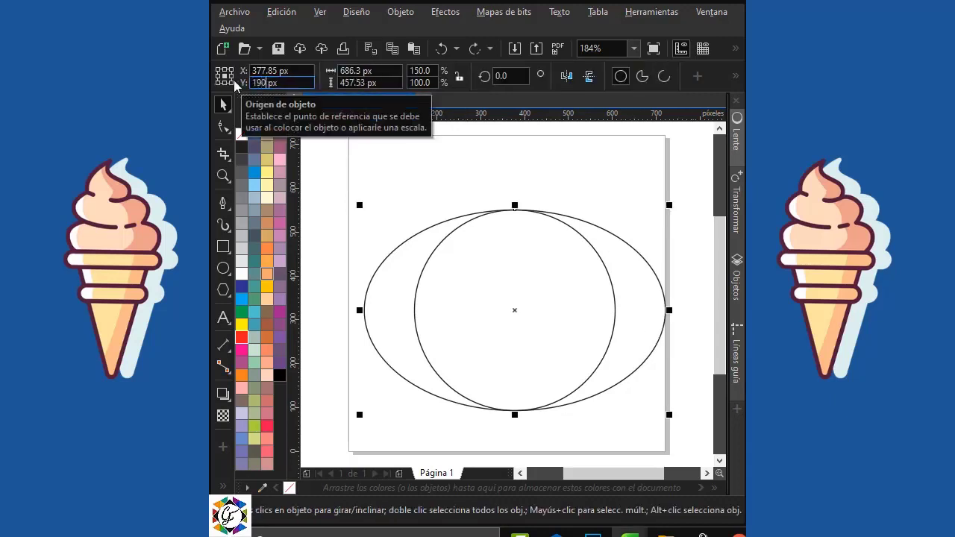
key(Return)
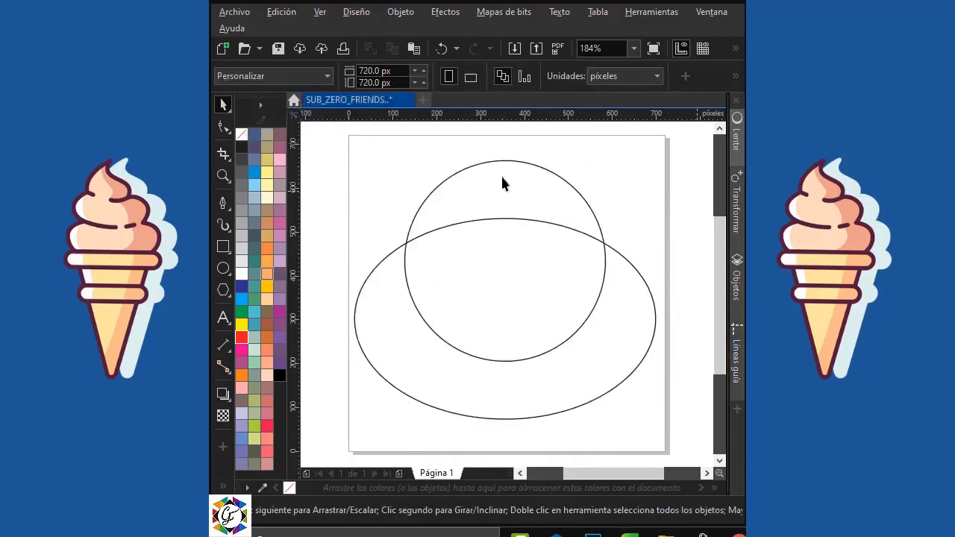
Create a new symmetry and place its vertical mirror line at X 355.74 px, through the centre of the circle and the wide ellipse
click(505, 162)
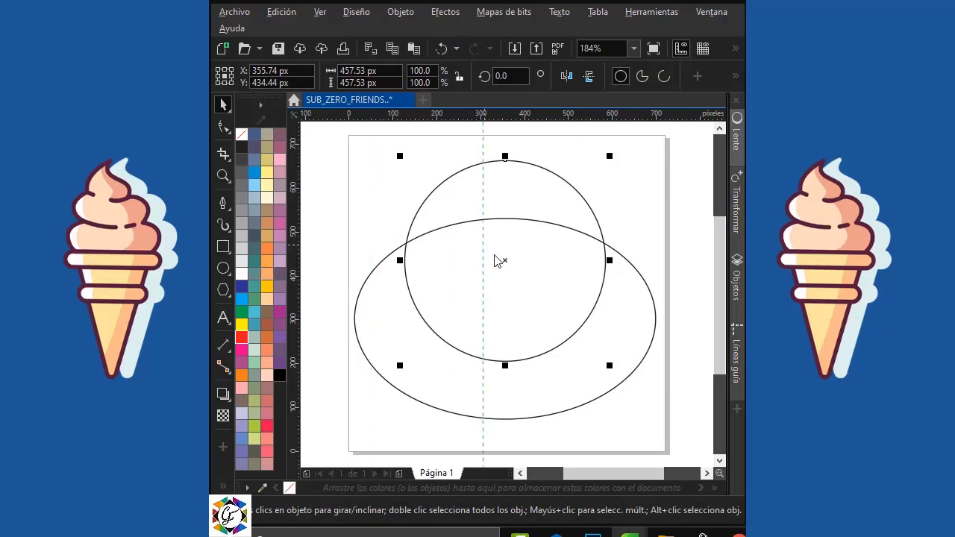
click(587, 140)
click(399, 12)
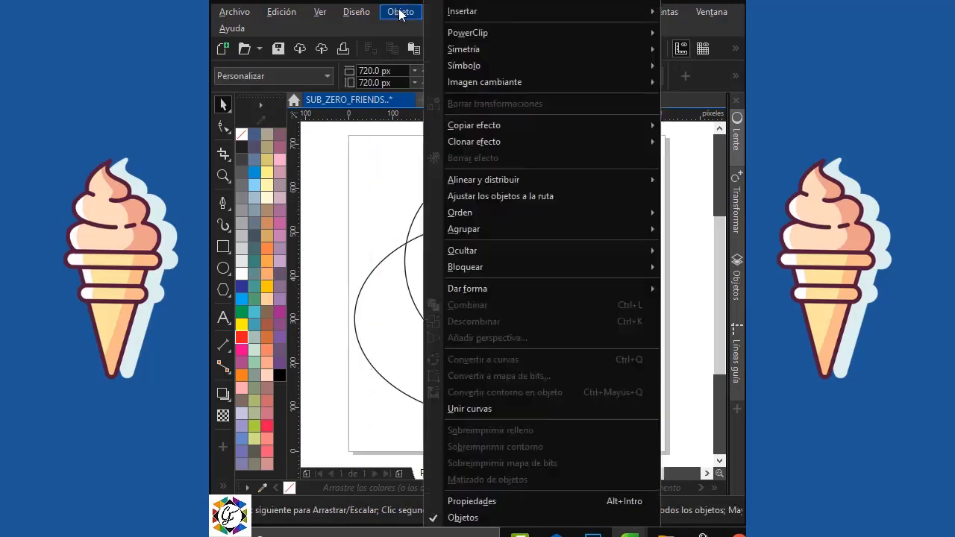
mouse_move(497, 50)
click(693, 49)
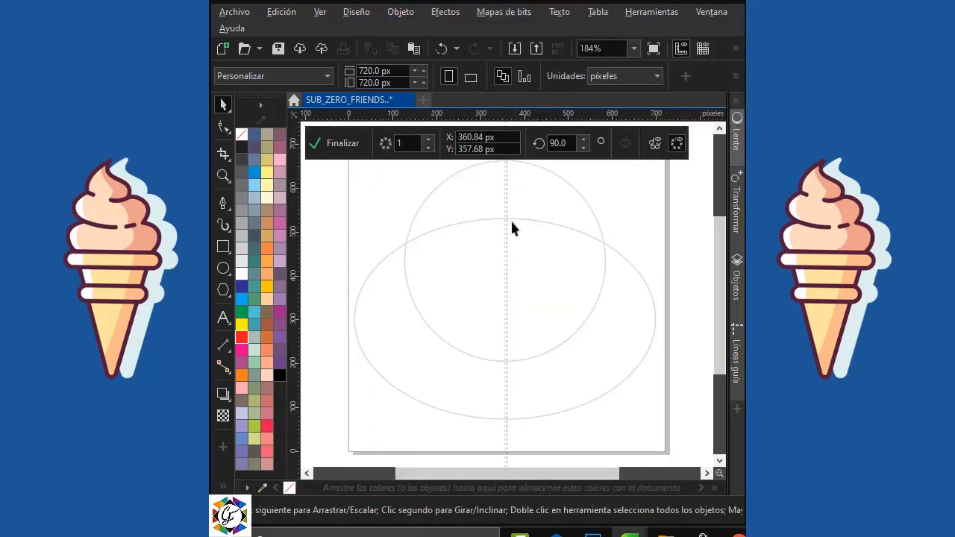
drag(507, 220, 505, 220)
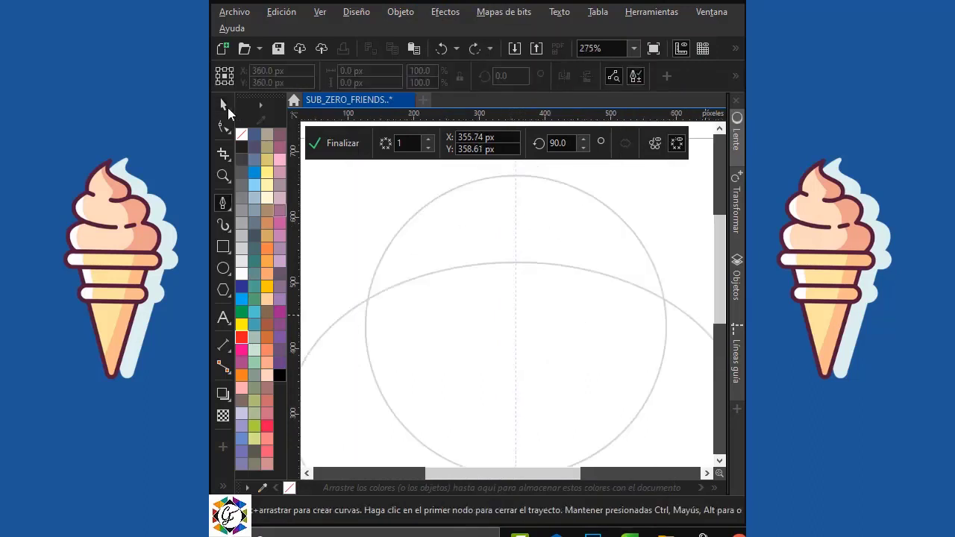
Draw a line from the right circle-ellipse intersection to the mirror line and bend it into a wave that dips near the circle's edge
click(222, 202)
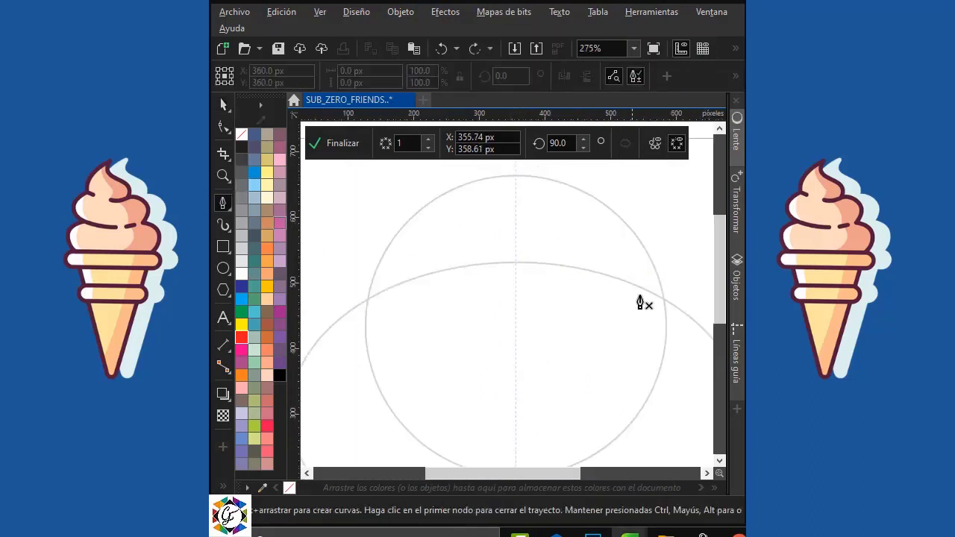
double_click(513, 299)
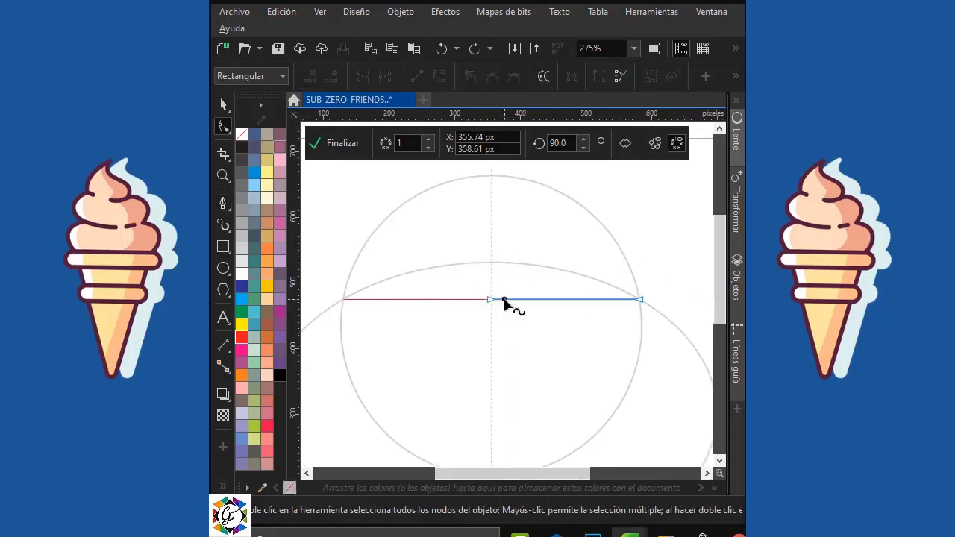
click(489, 299)
drag(483, 300, 596, 381)
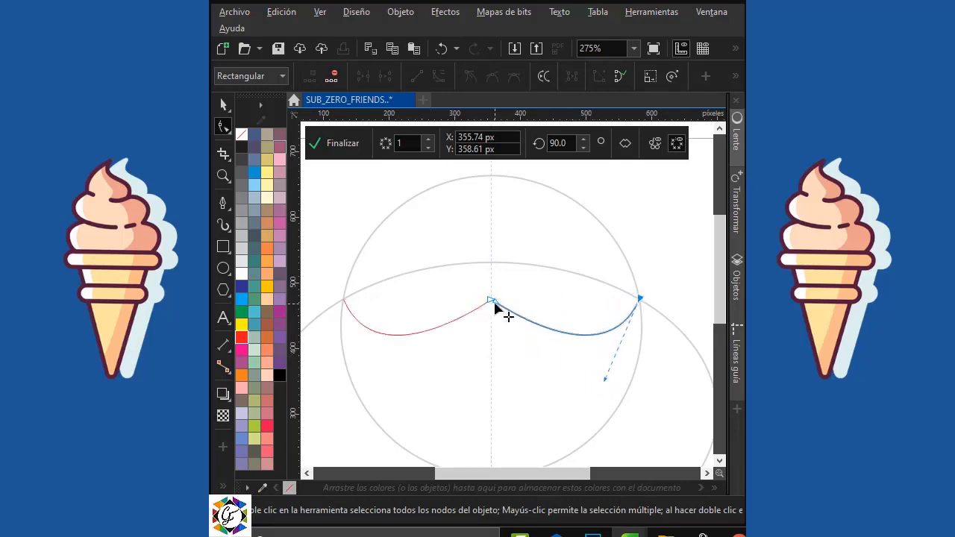
drag(497, 304, 542, 308)
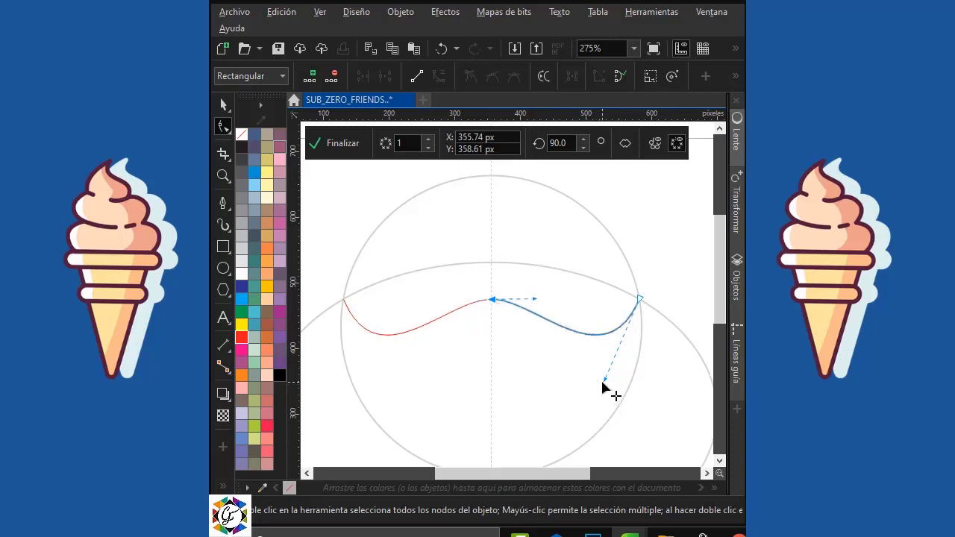
Refine both curve handles of the mirrored wave so it dips smoothly on each side, and finish editing the symmetry
drag(601, 378, 594, 388)
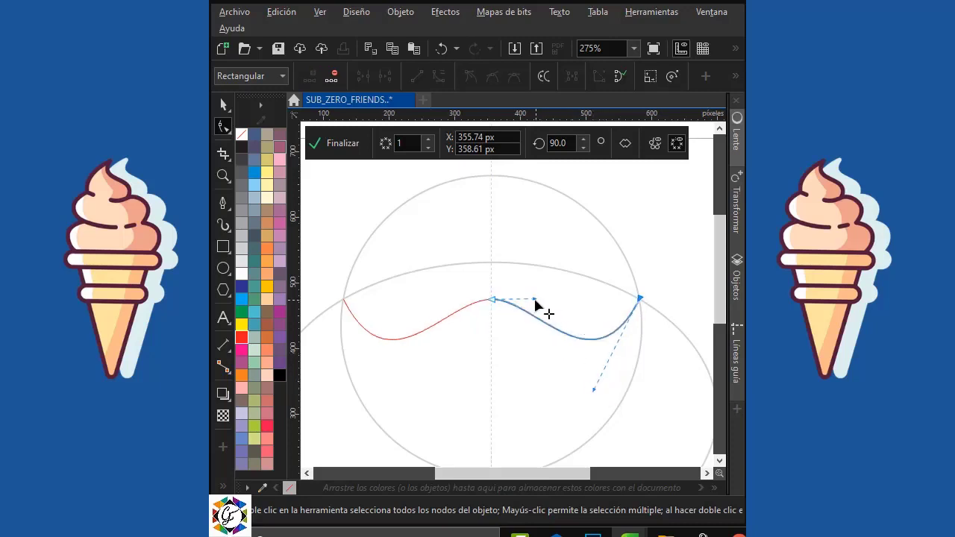
drag(535, 298, 546, 301)
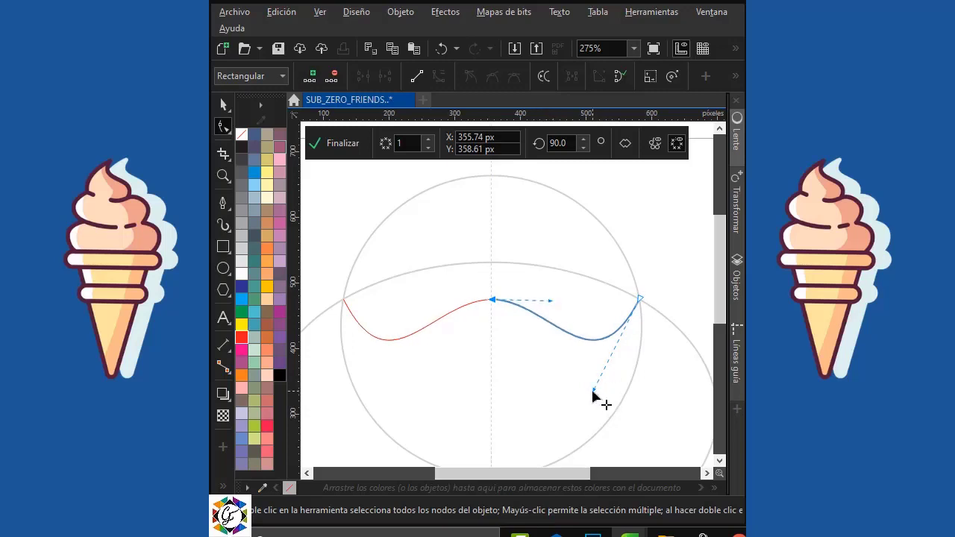
drag(593, 391, 587, 395)
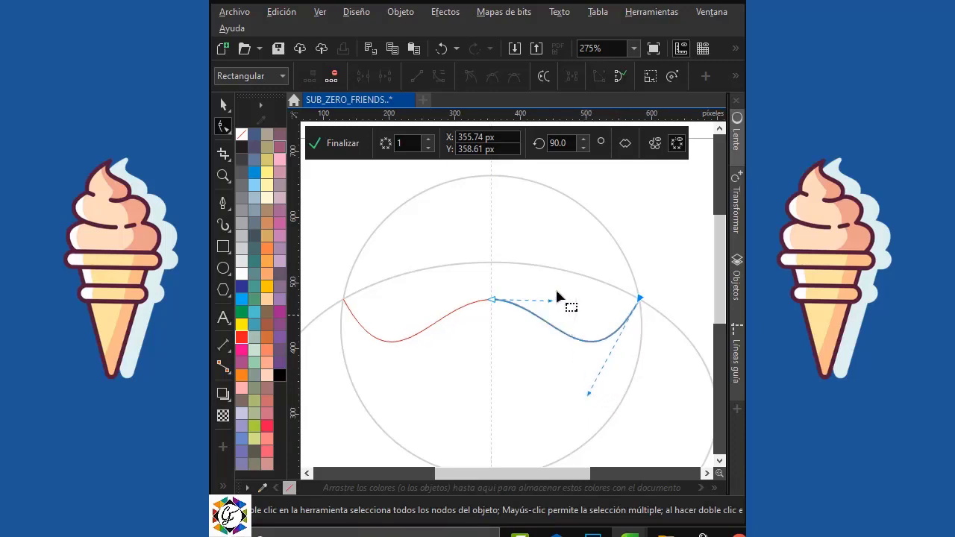
click(220, 108)
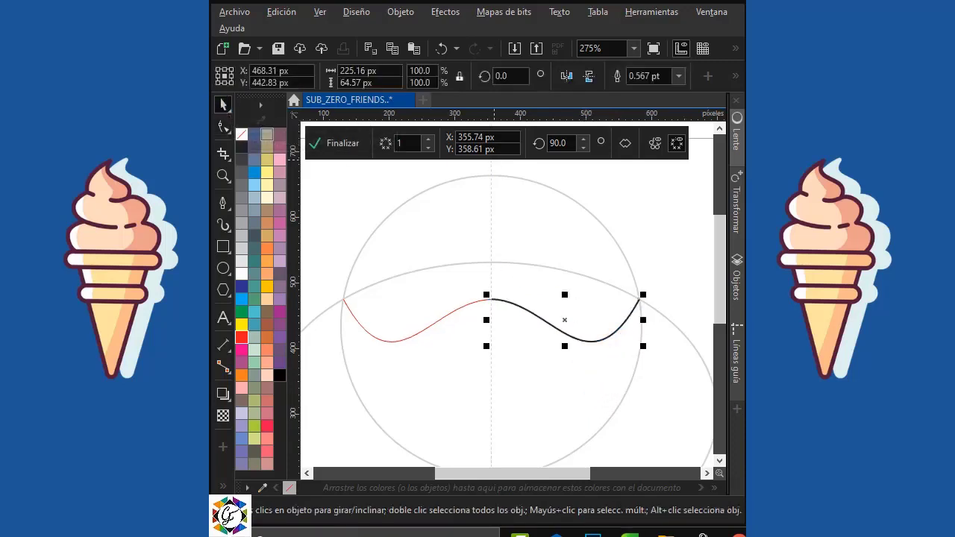
click(334, 142)
click(701, 258)
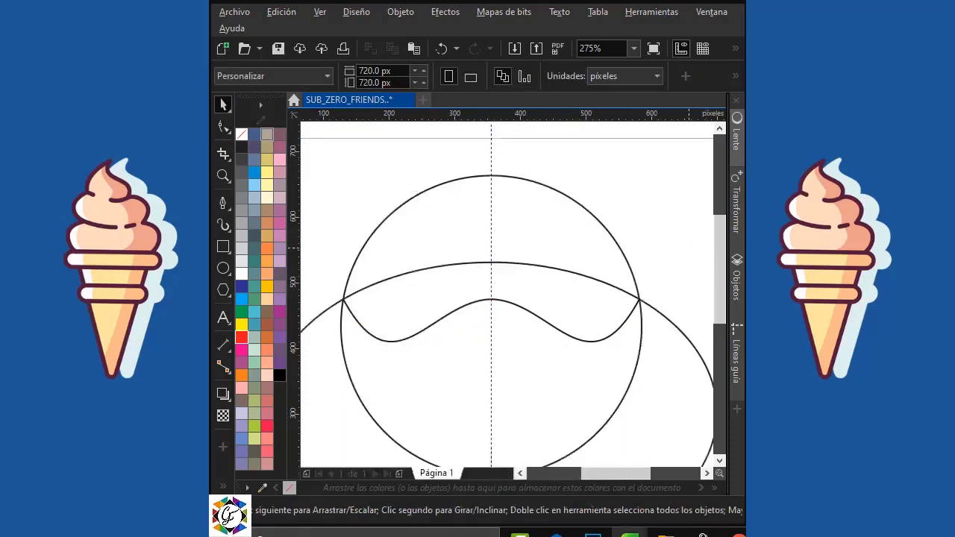
Place a horizontal guideline at Y 434.44 px and draw a rectangle about 158 px wide and 259 px high below it
scroll(558, 156, down, 1)
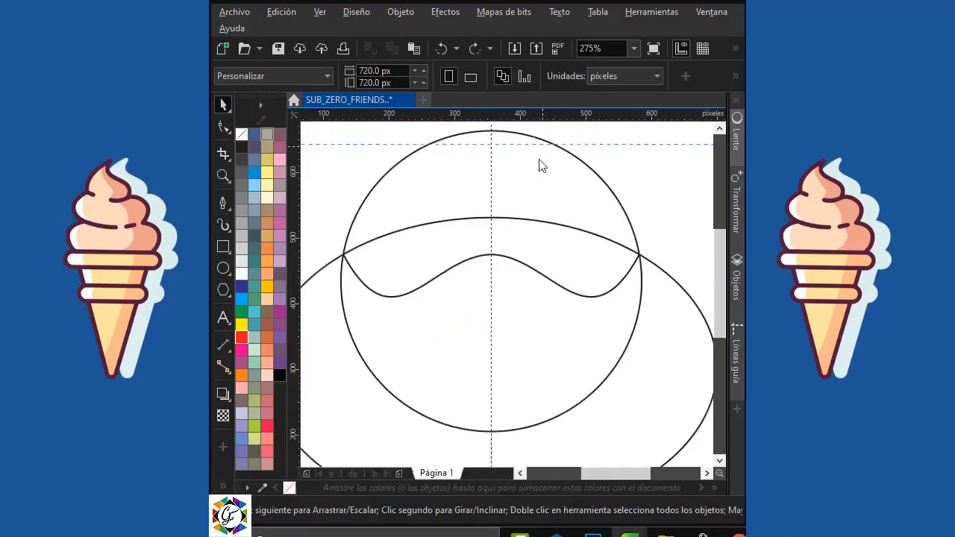
click(491, 282)
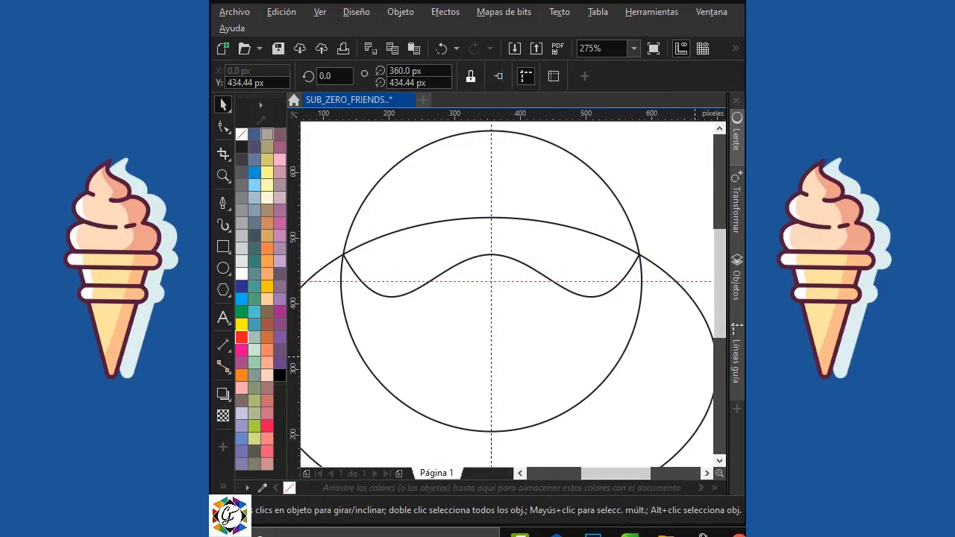
click(224, 244)
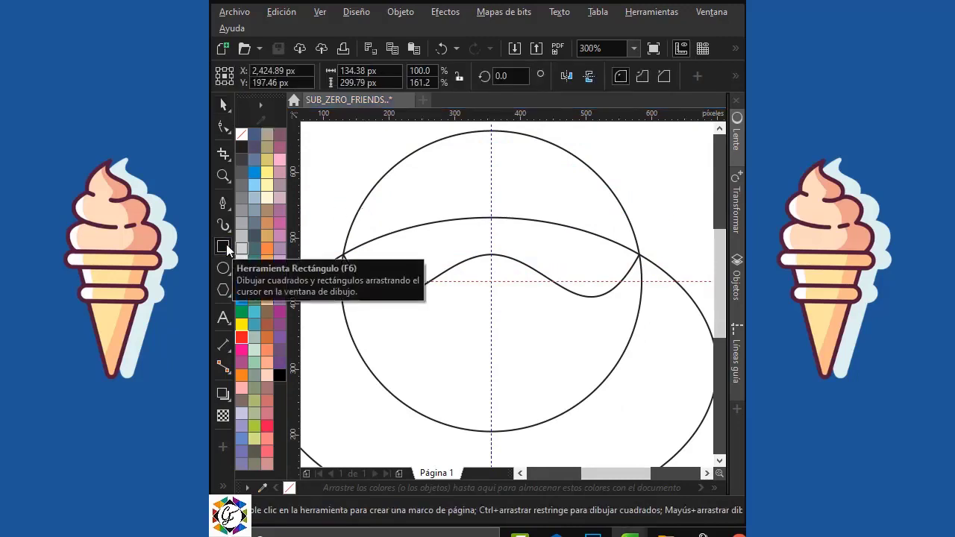
click(458, 281)
drag(458, 282, 528, 452)
click(223, 105)
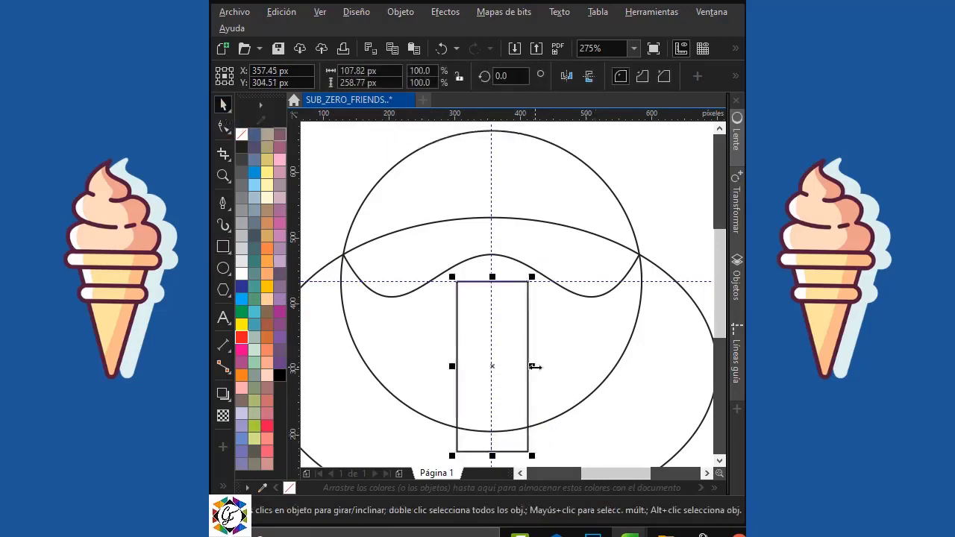
drag(535, 366, 552, 367)
Round all the rectangle's corners fully so its ends become semicircles
key(F10)
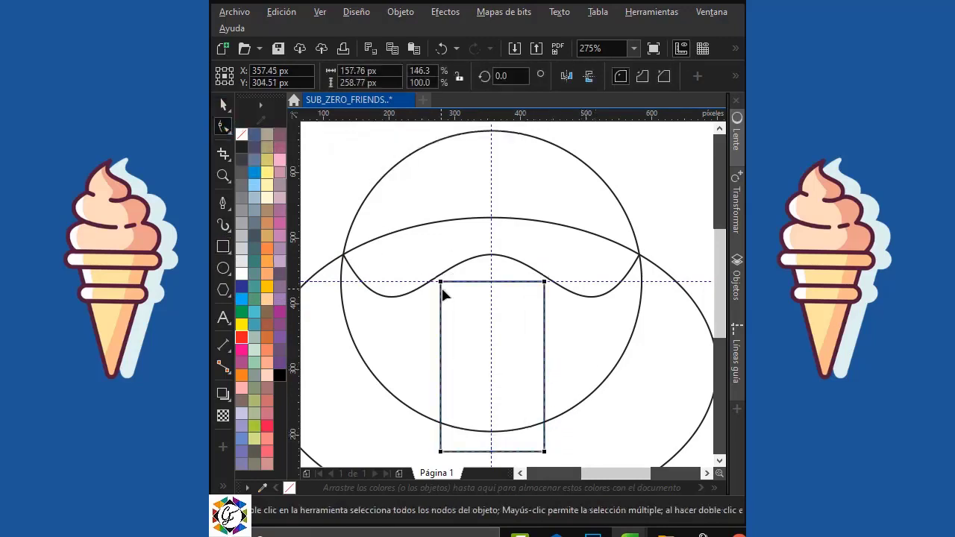
drag(441, 283, 443, 334)
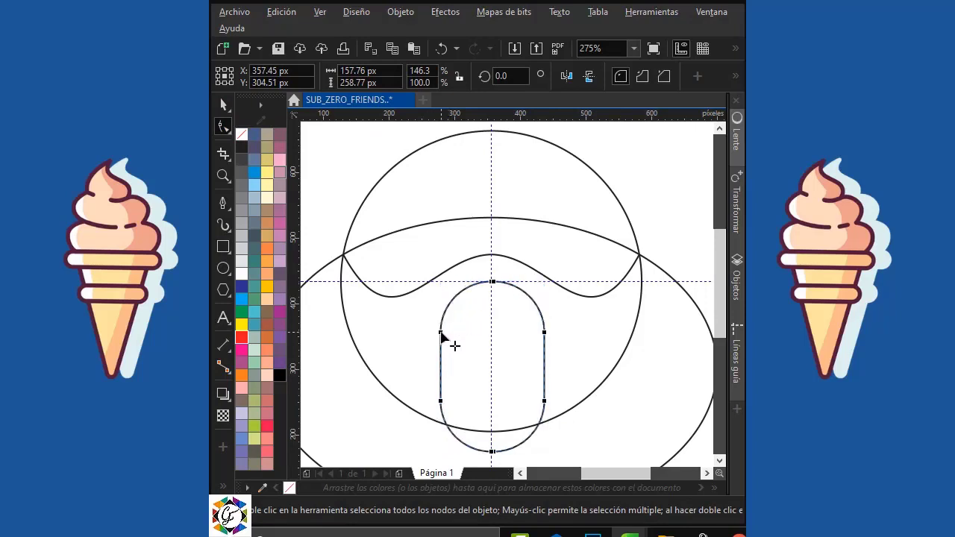
click(223, 104)
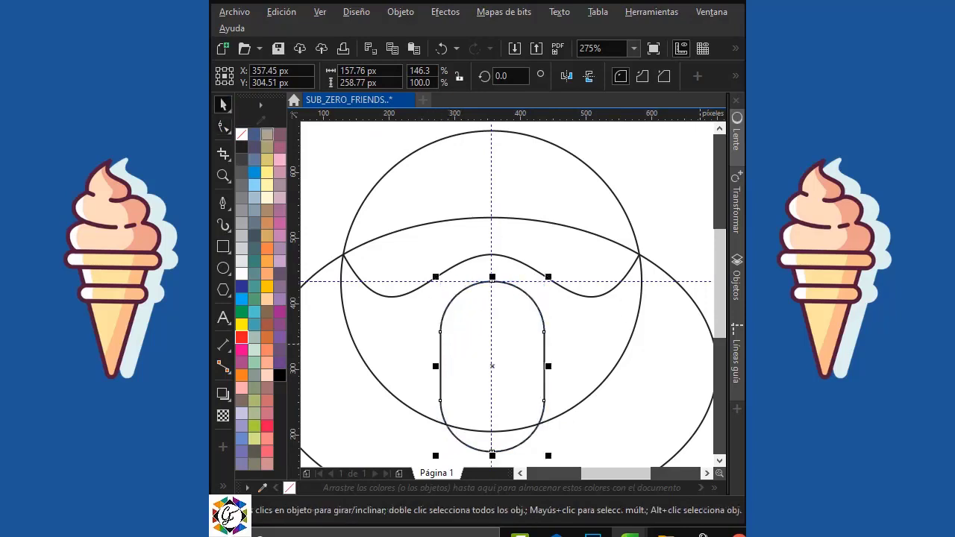
Centre the rounded rectangle on the vertical symmetry line, with its upper end touching the horizontal guideline
click(495, 369)
click(491, 288)
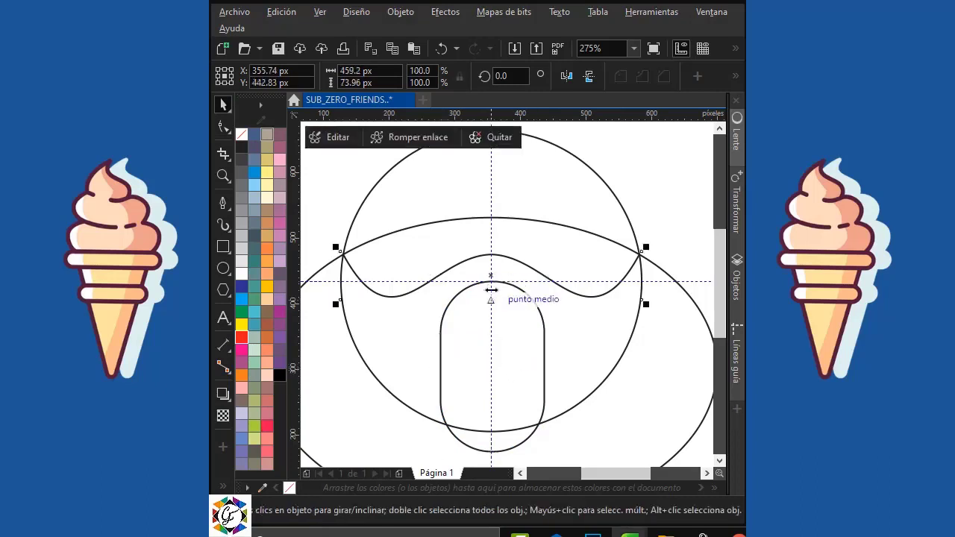
click(497, 294)
click(511, 323)
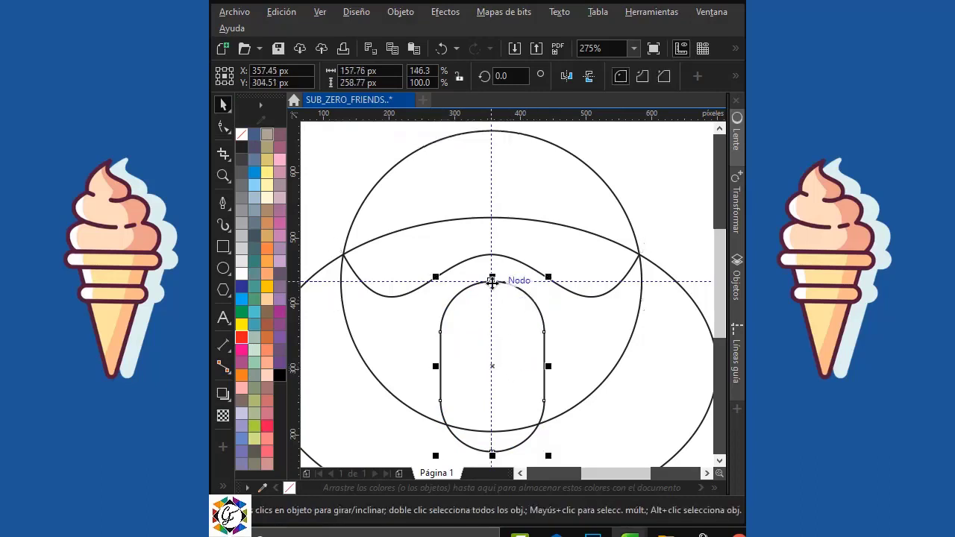
drag(493, 277, 489, 278)
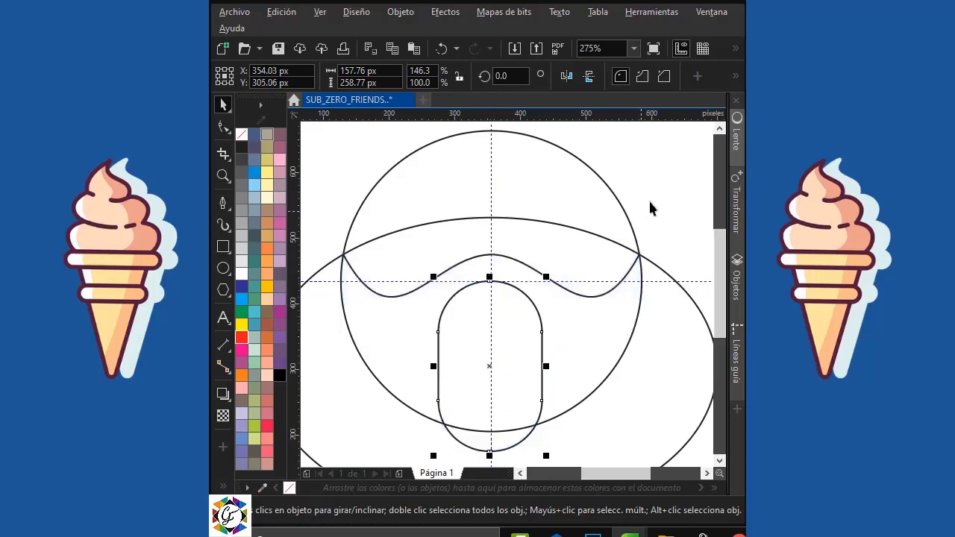
scroll(529, 405, down, 1)
drag(490, 406, 491, 427)
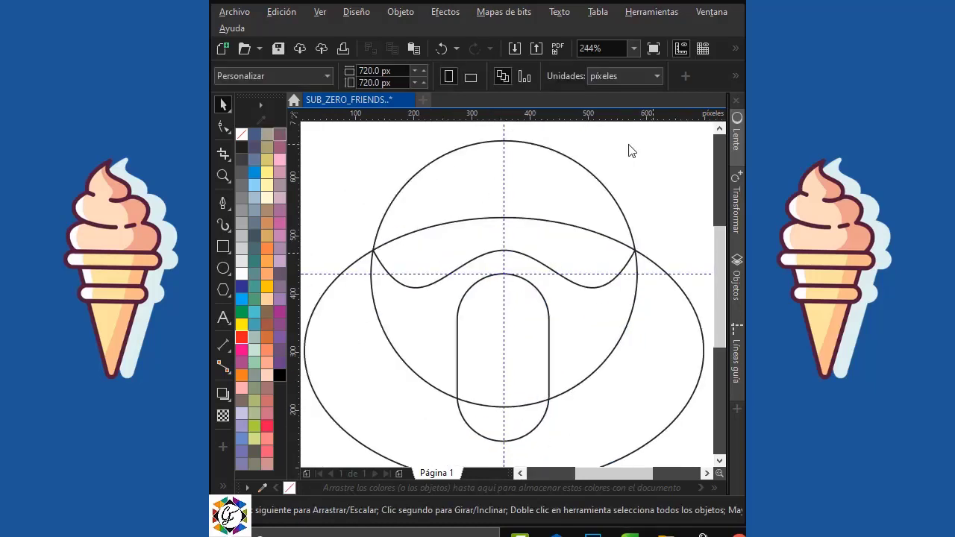
Create a second symmetry with its vertical mirror line at X 355.74 px, aligned with the centre of the existing shapes
click(400, 12)
mouse_move(603, 50)
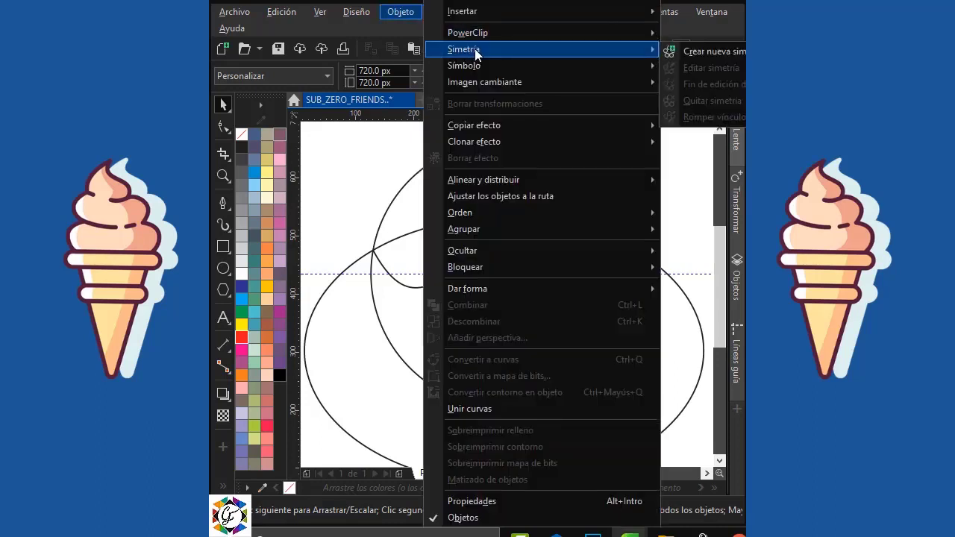
click(702, 48)
drag(507, 224, 502, 219)
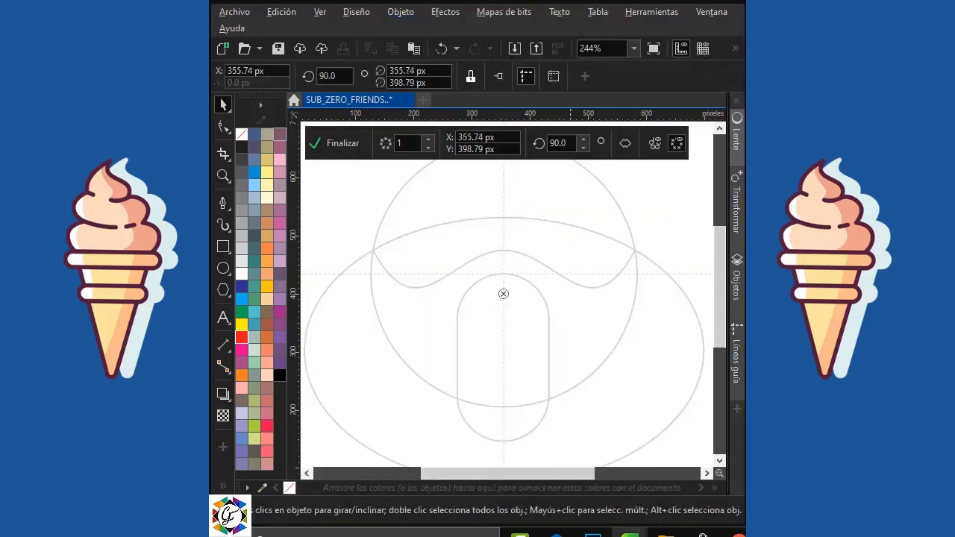
Draw an ellipse about 36 px wide and 59 px high to the right of the rounded rectangle and rotate it to about 319°
click(224, 269)
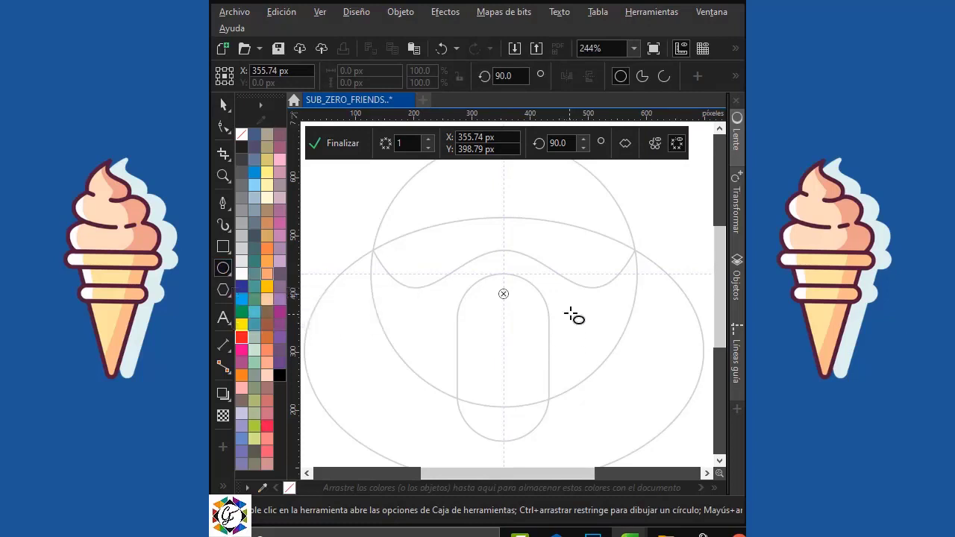
drag(570, 309, 590, 343)
key(space)
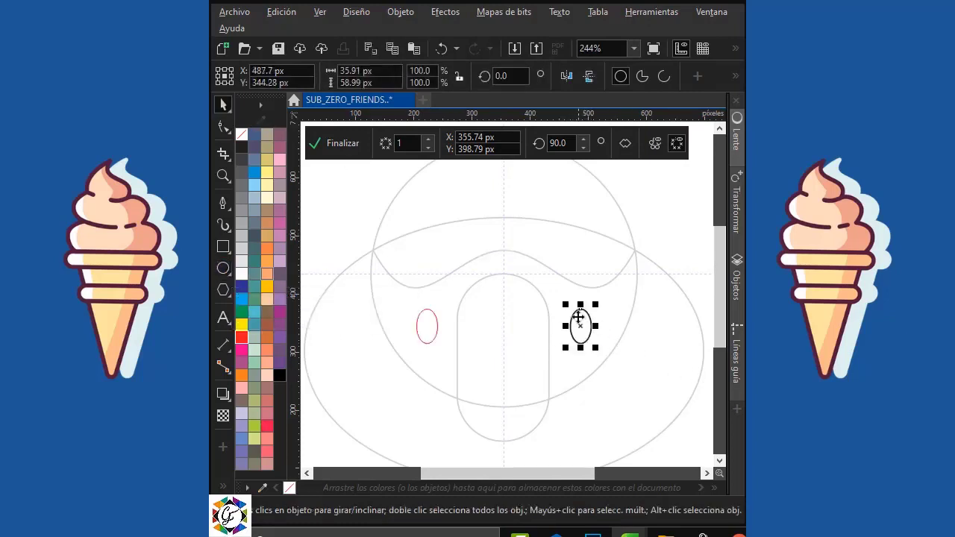
click(579, 314)
mouse_move(597, 303)
mouse_down()
mouse_move(625, 323)
mouse_move(580, 326)
mouse_move(590, 324)
mouse_up()
click(637, 342)
click(658, 321)
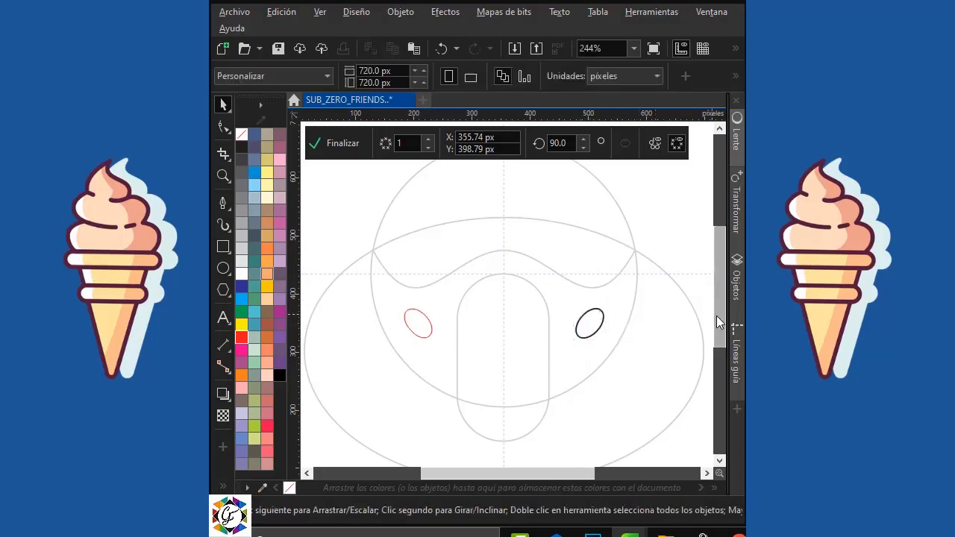
Copy the tilted ellipse up into the band between the ellipse's upper arc and the wave, and set the copy's rotation to 0°
drag(715, 315, 713, 298)
drag(590, 374, 546, 295)
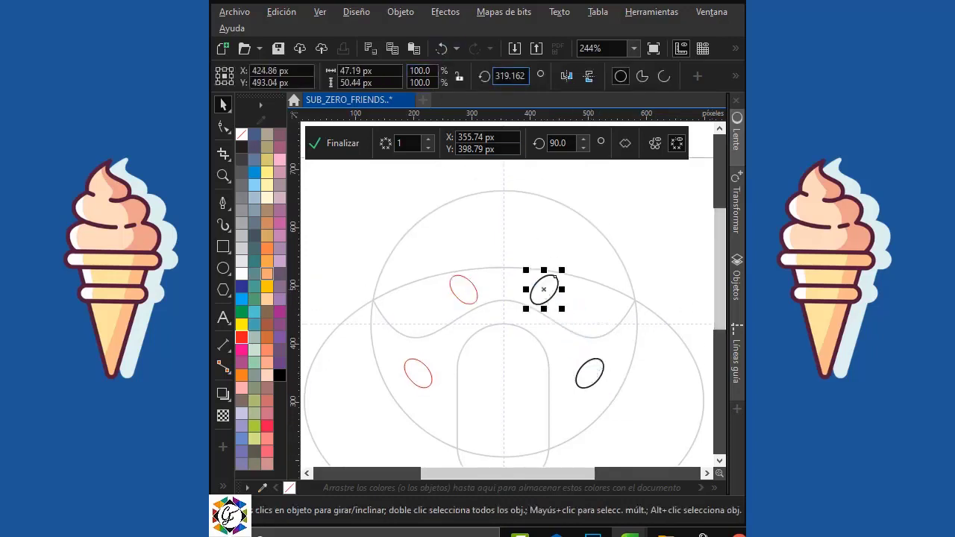
drag(527, 76, 488, 39)
text(0)
key(Return)
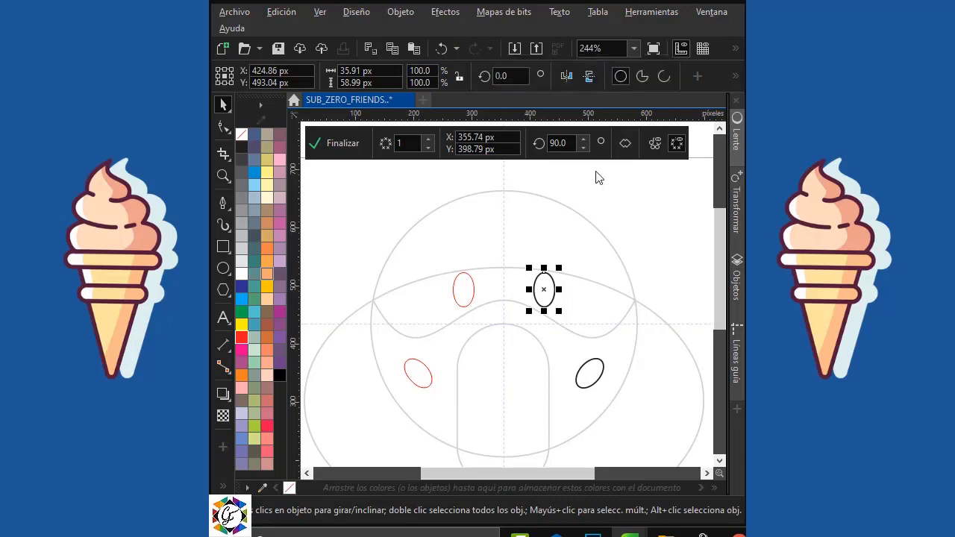
Scale the copied ellipse down to about 23 by 38 px and rotate it to about 337°
drag(559, 267, 565, 275)
click(547, 283)
scroll(547, 285, up, 3)
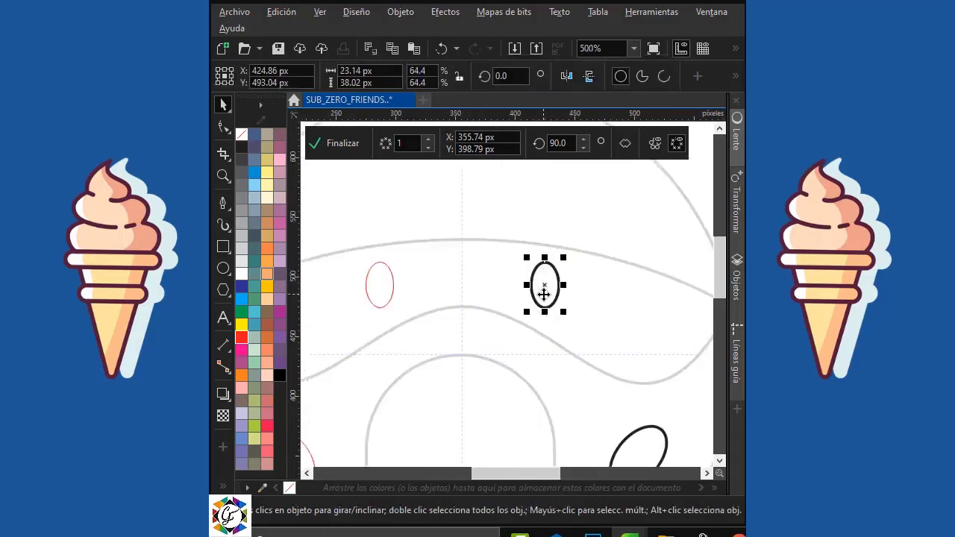
drag(563, 258, 581, 264)
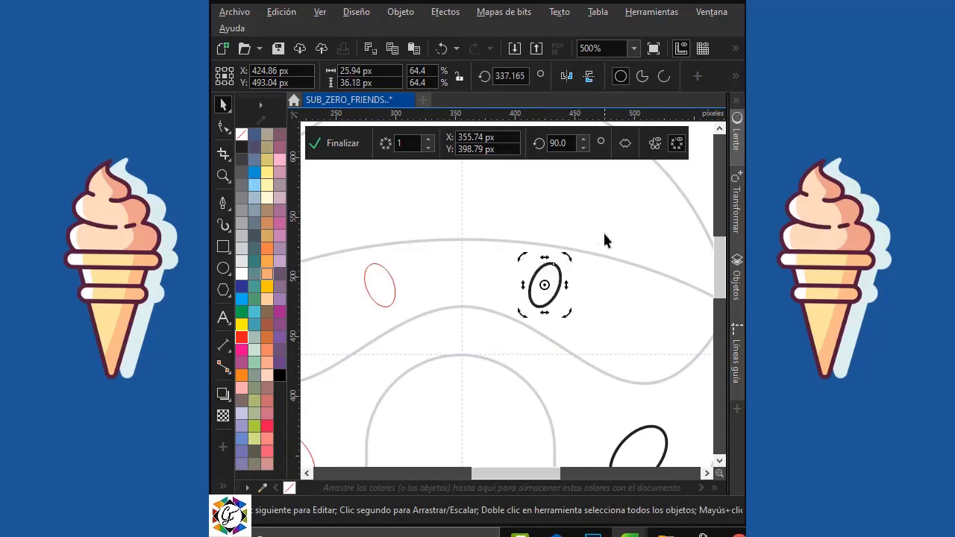
Rotate the upper ellipse to about 346°, enlarge it to about 35 by 48 px and move it outward to about X 451, Y 484 px
click(602, 231)
click(556, 296)
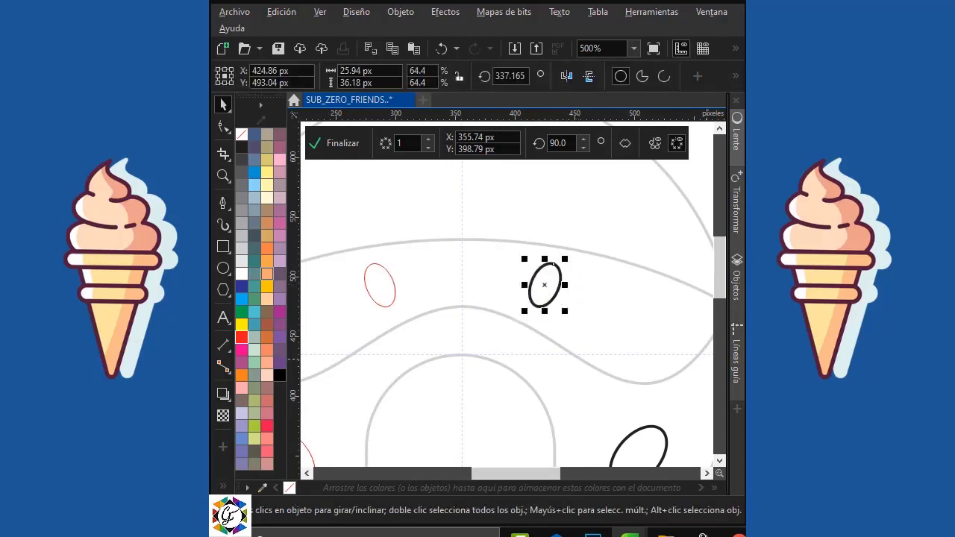
scroll(596, 288, down, 3)
click(572, 274)
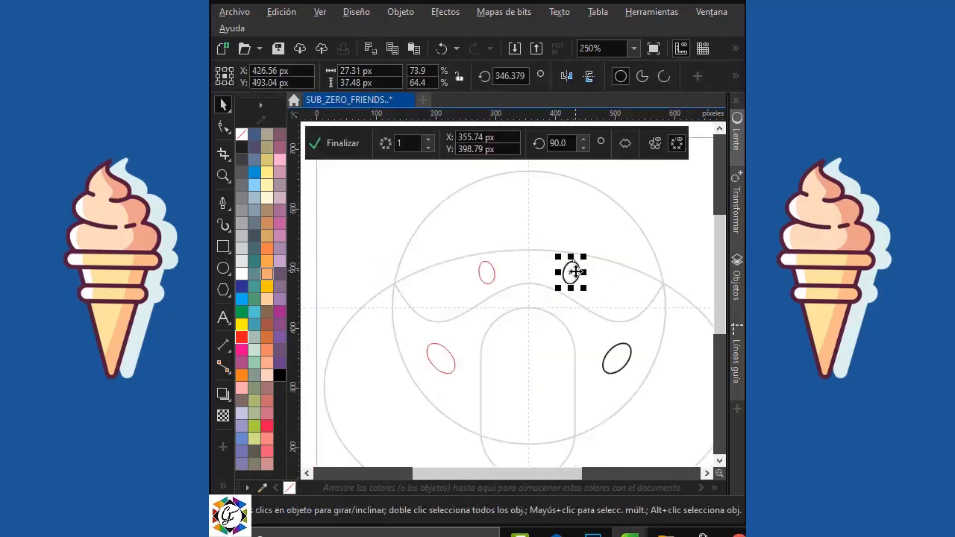
mouse_move(578, 276)
mouse_down()
mouse_move(595, 277)
mouse_move(586, 276)
mouse_move(607, 252)
mouse_move(586, 286)
mouse_up()
scroll(587, 277, up, 2)
scroll(589, 280, up, 1)
scroll(586, 285, down, 2)
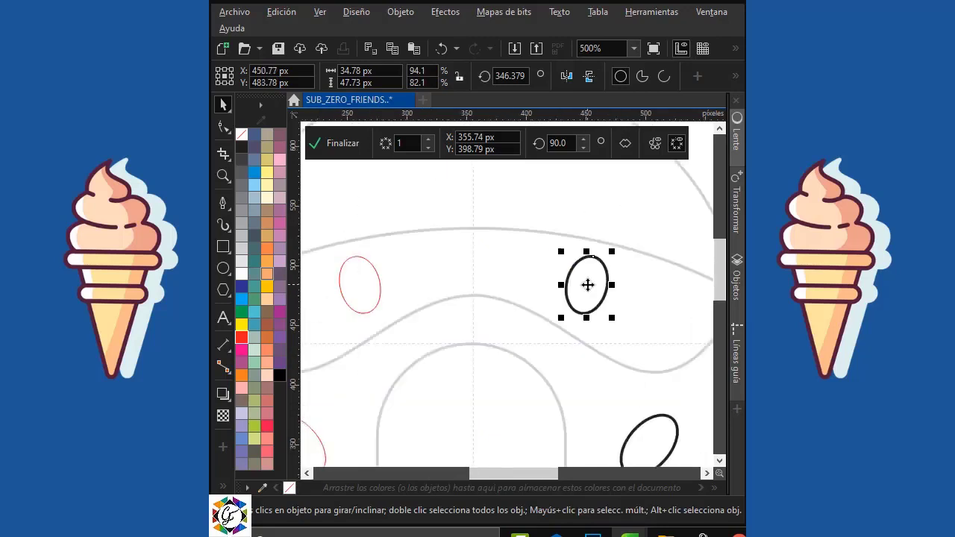
click(652, 217)
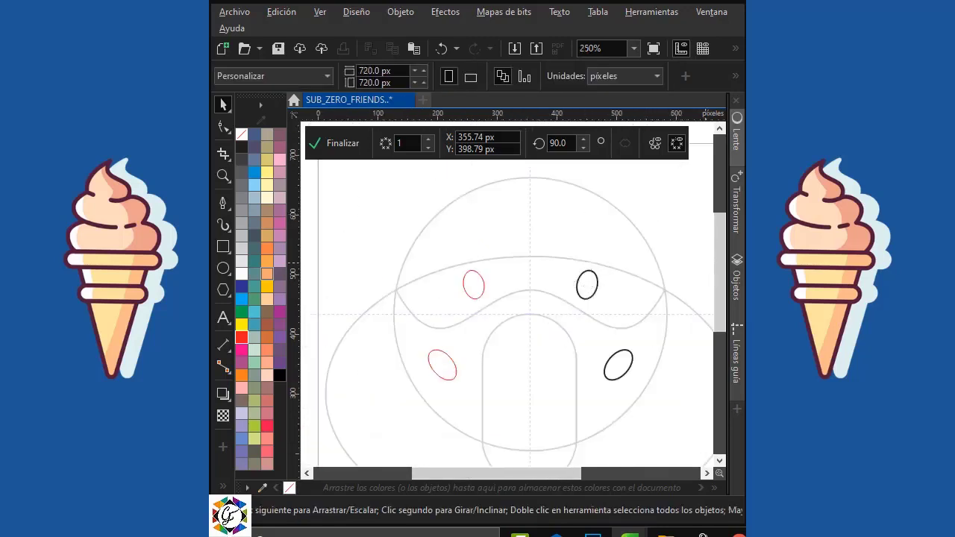
Finish the symmetry of the small ellipses, break its link and ungroup everything into four separate ellipses
click(336, 143)
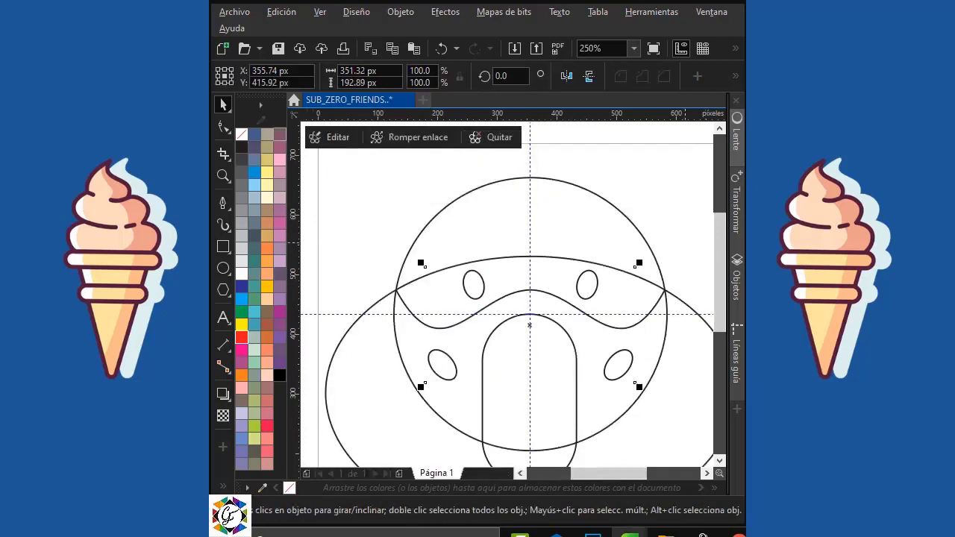
click(692, 208)
click(586, 287)
right_click(586, 287)
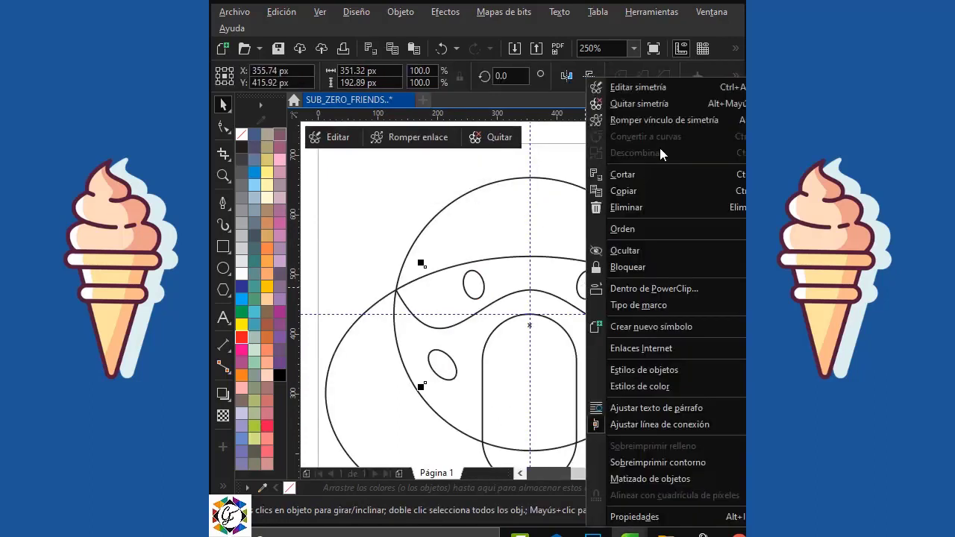
click(662, 121)
right_click(589, 282)
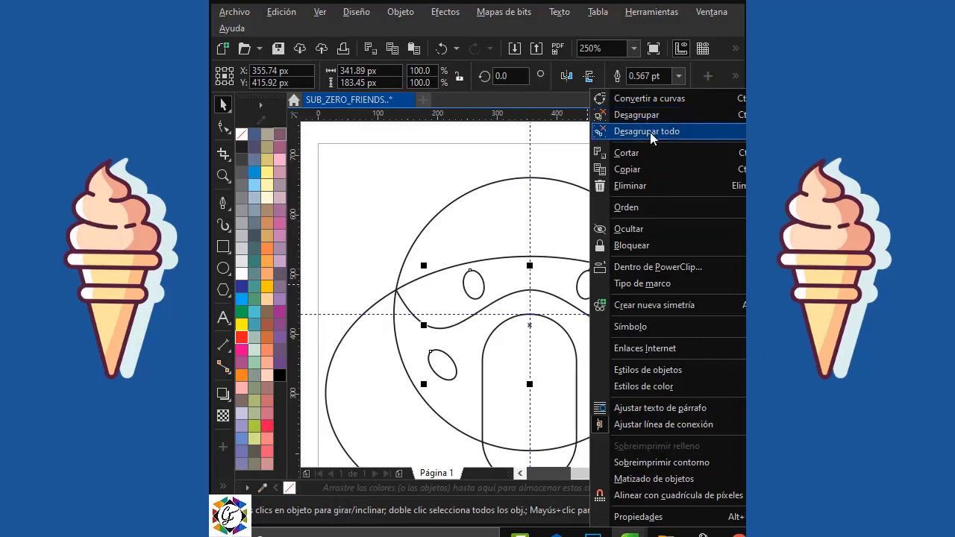
click(650, 133)
click(643, 166)
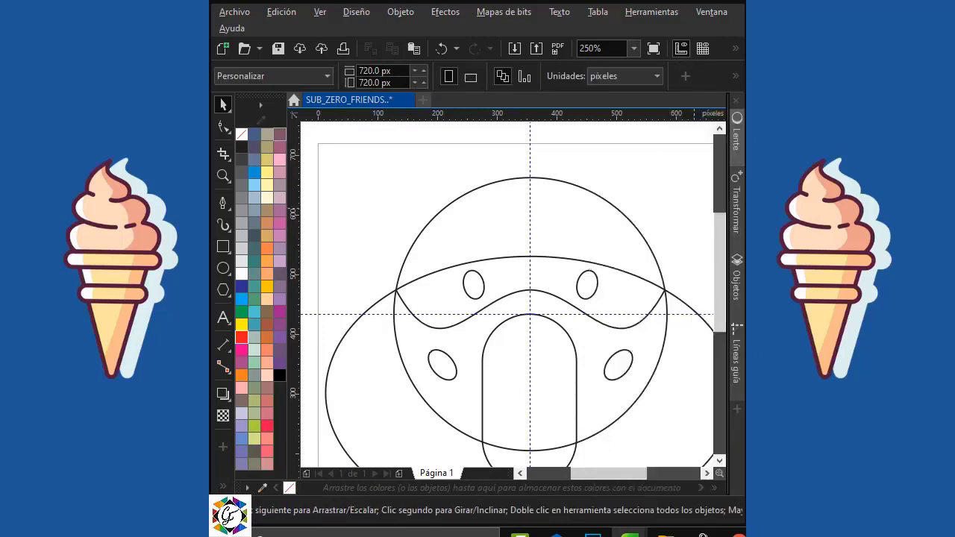
Hide the four small ellipses and the rounded rectangle so only the large face outlines remain visible
click(736, 287)
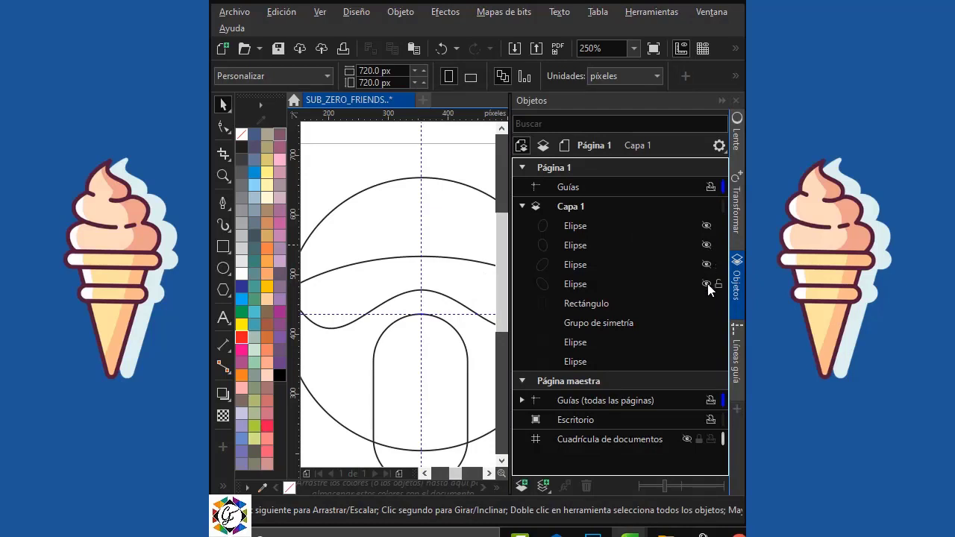
click(596, 286)
click(590, 306)
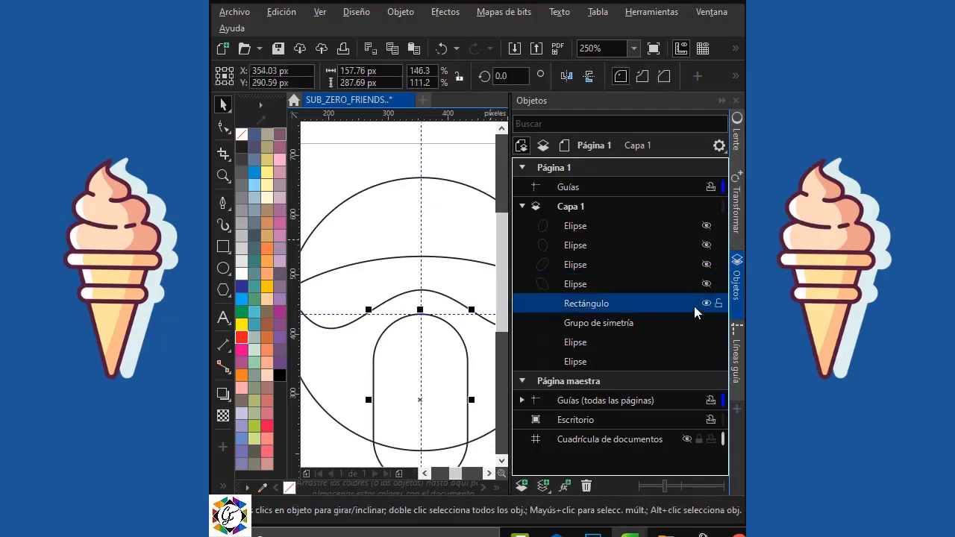
click(706, 302)
click(735, 299)
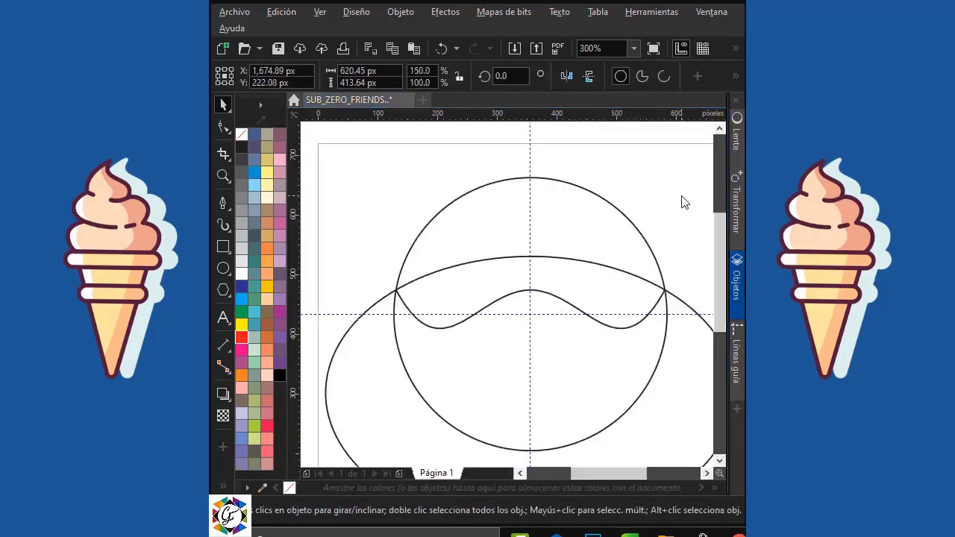
Smart-fill the circle's three regions (top cap, middle band and lower mask) with blue and a 0.567 pt black outline
click(222, 485)
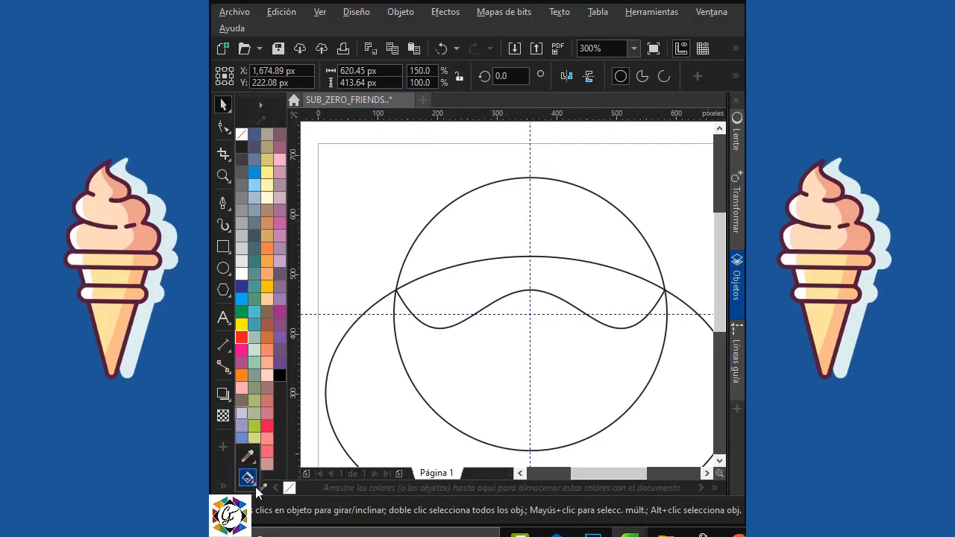
click(248, 478)
click(257, 493)
click(487, 351)
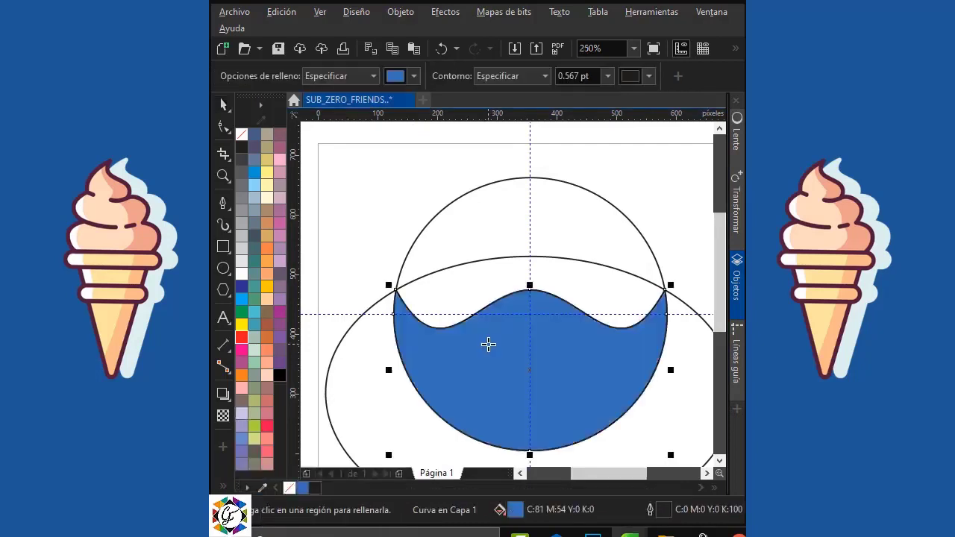
click(483, 242)
click(224, 104)
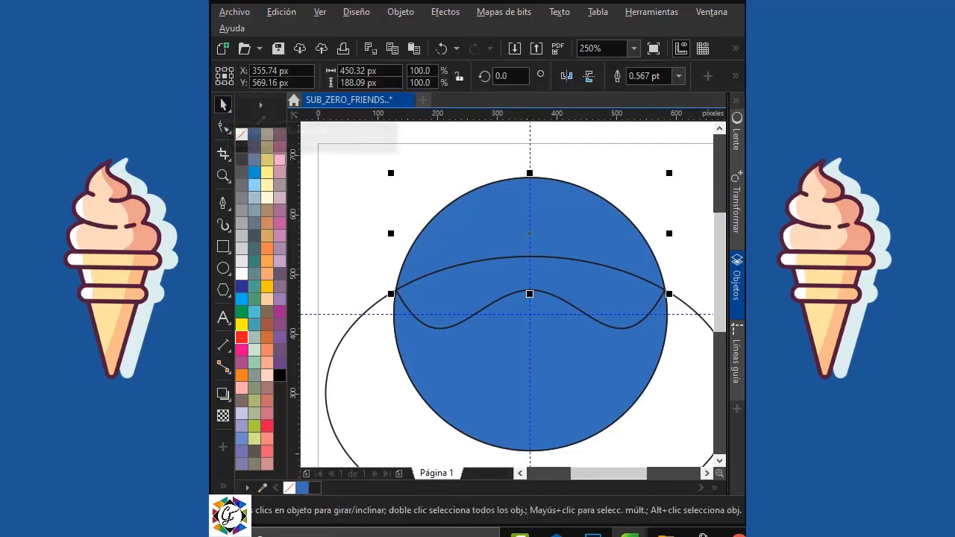
key(shift+F4)
Delete the original wave group and the wide construction ellipse beneath the filled curves
click(736, 287)
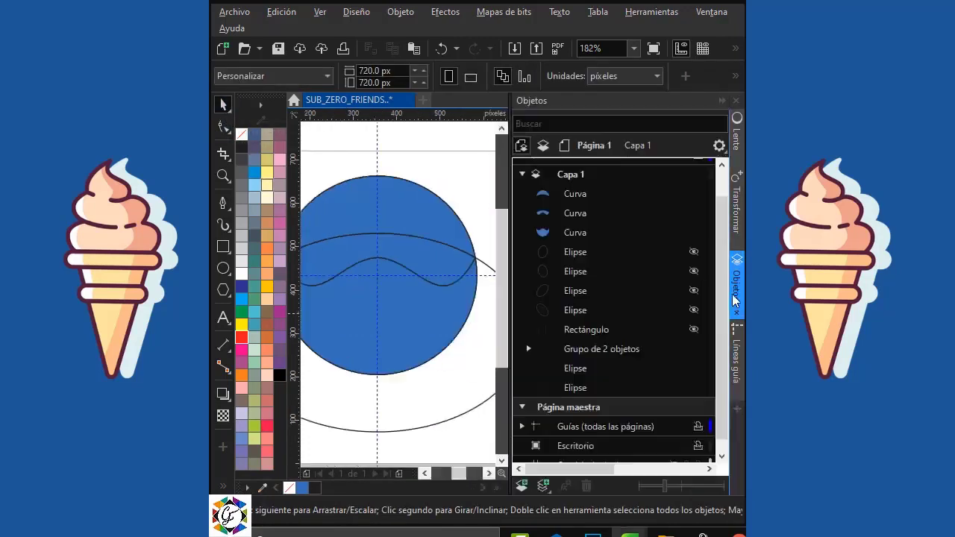
click(584, 345)
key(Delete)
click(580, 369)
key(Delete)
click(580, 370)
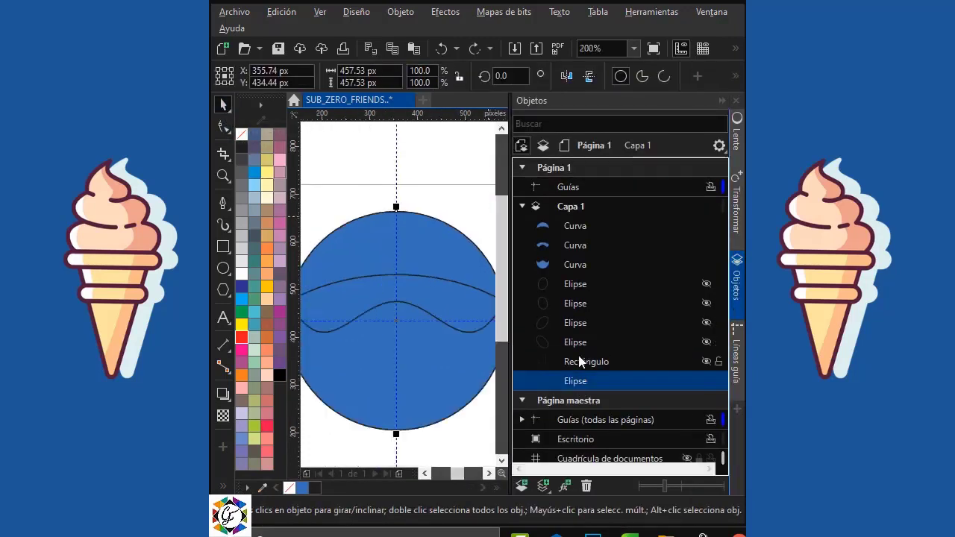
Move the four hidden ellipses and the rounded rectangle above the filled curves in Capa 1 and make them visible again
click(580, 361)
shift+click(584, 340)
shift+click(581, 284)
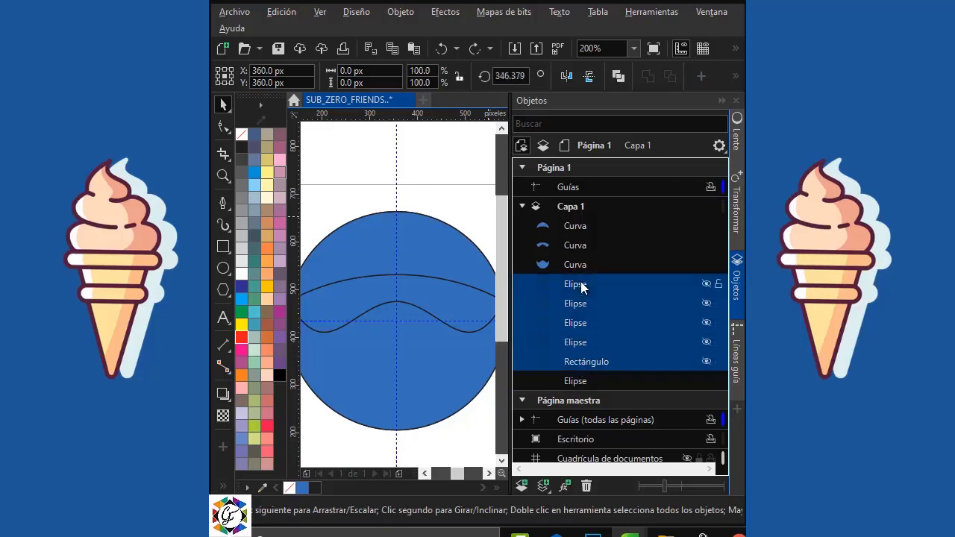
drag(595, 362, 579, 217)
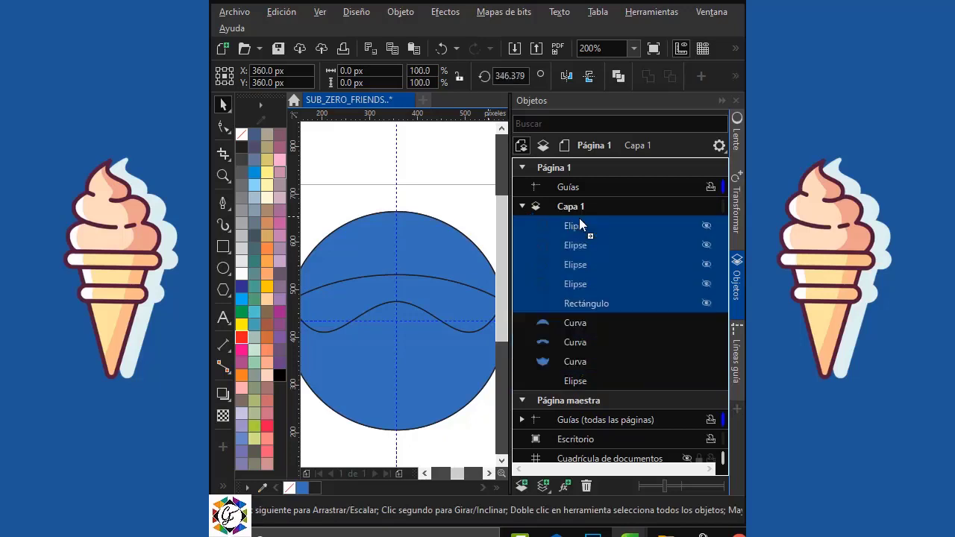
click(704, 226)
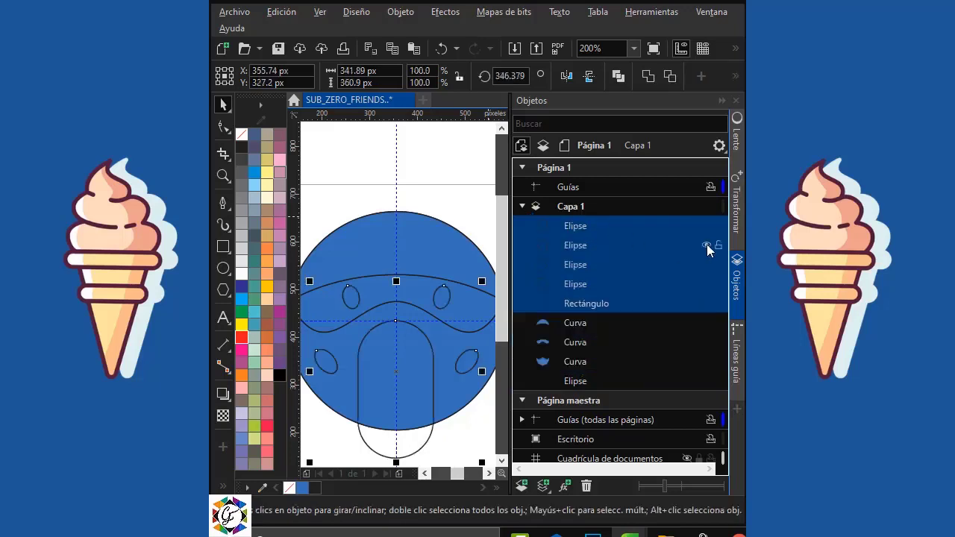
click(484, 210)
Smart-fill the part of the rounded rectangle inside the circle with the same blue to create an arch shape
click(223, 487)
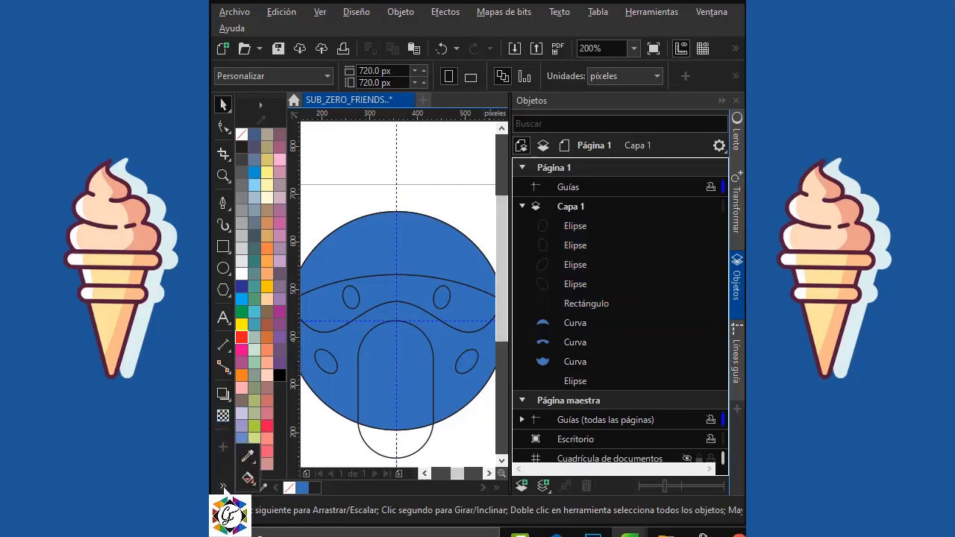
click(256, 485)
click(271, 494)
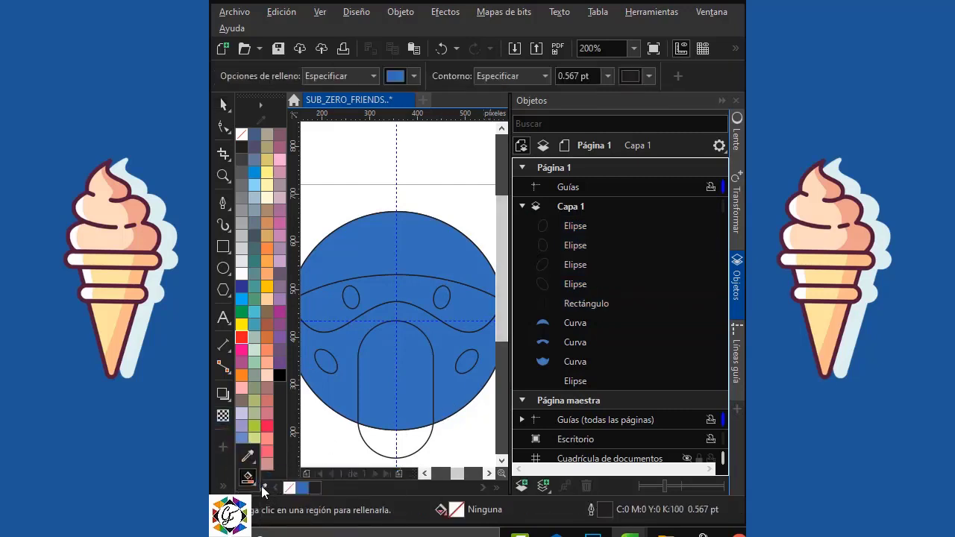
click(414, 380)
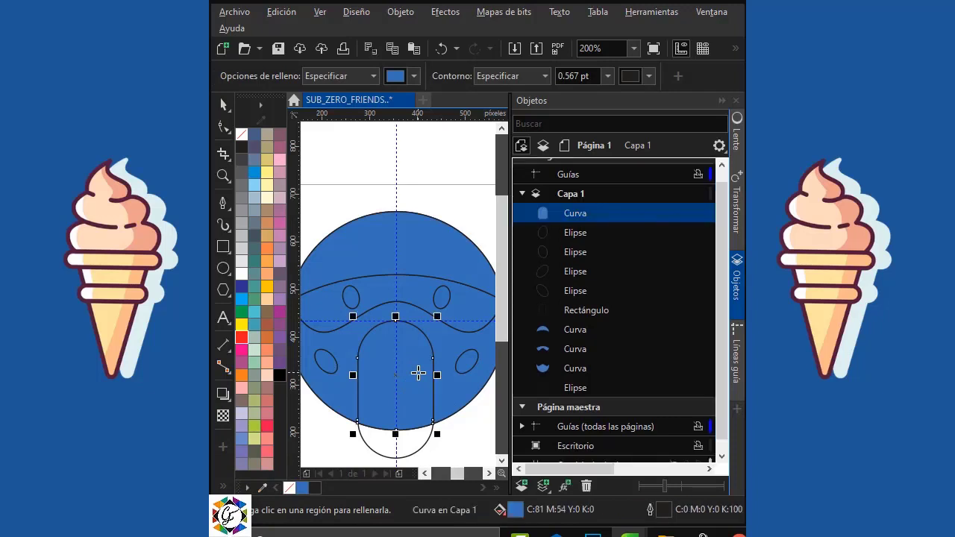
key(space)
Delete the original rounded rectangle that extends below the circle
click(426, 433)
click(427, 439)
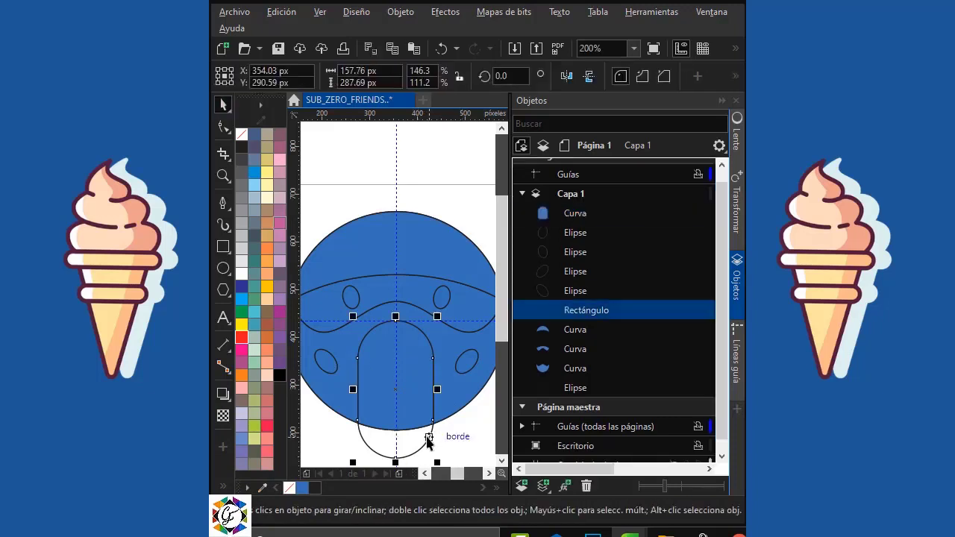
key(Delete)
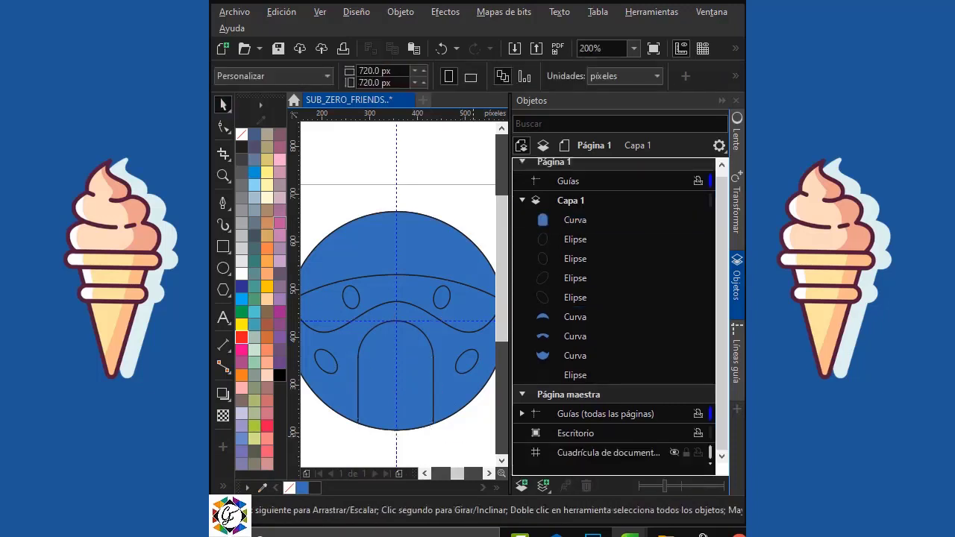
click(737, 294)
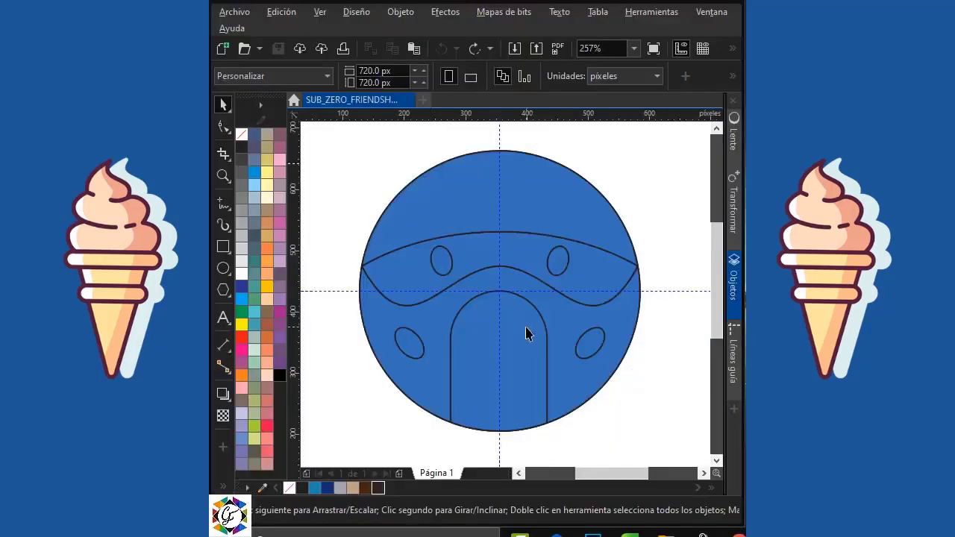
Colour the central arch light blue and the two lower tilted ellipses grey
click(526, 334)
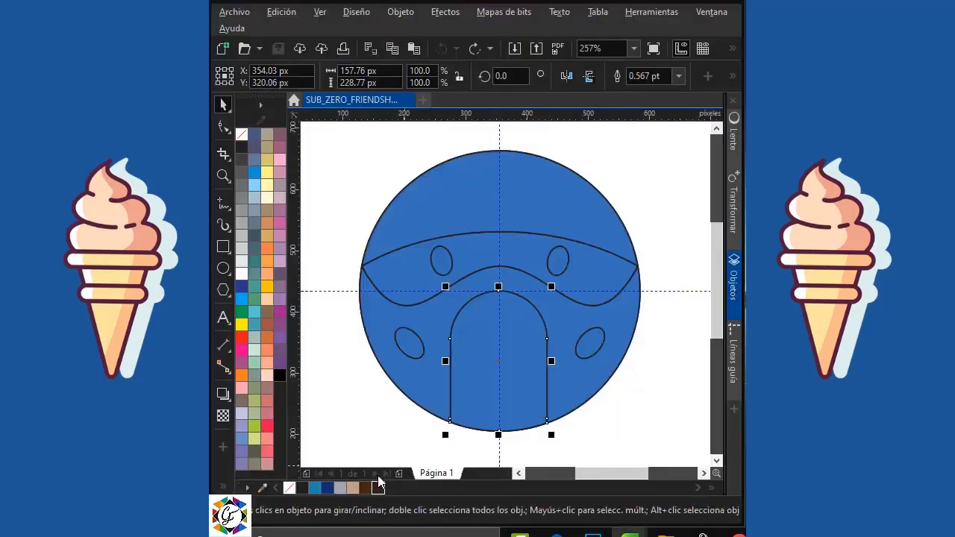
click(314, 489)
click(408, 337)
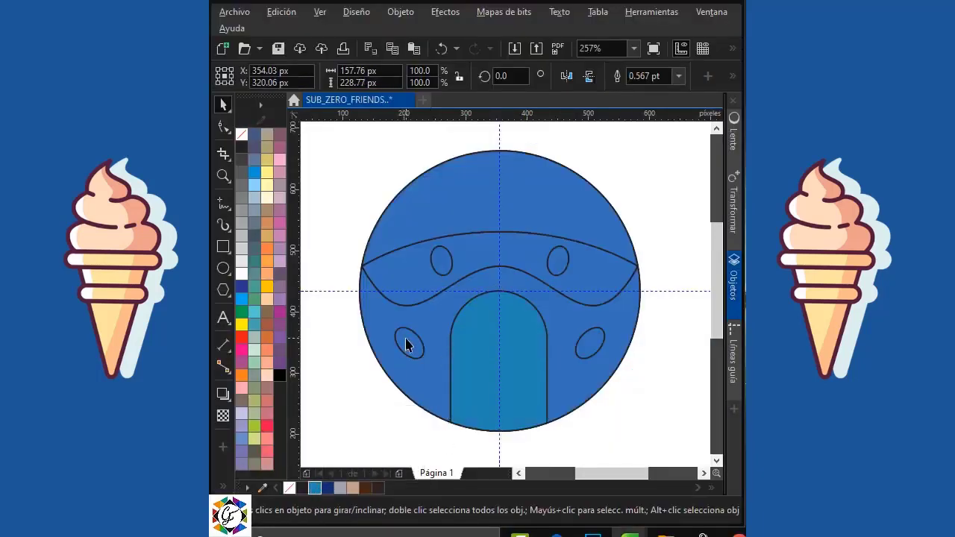
shift+click(584, 354)
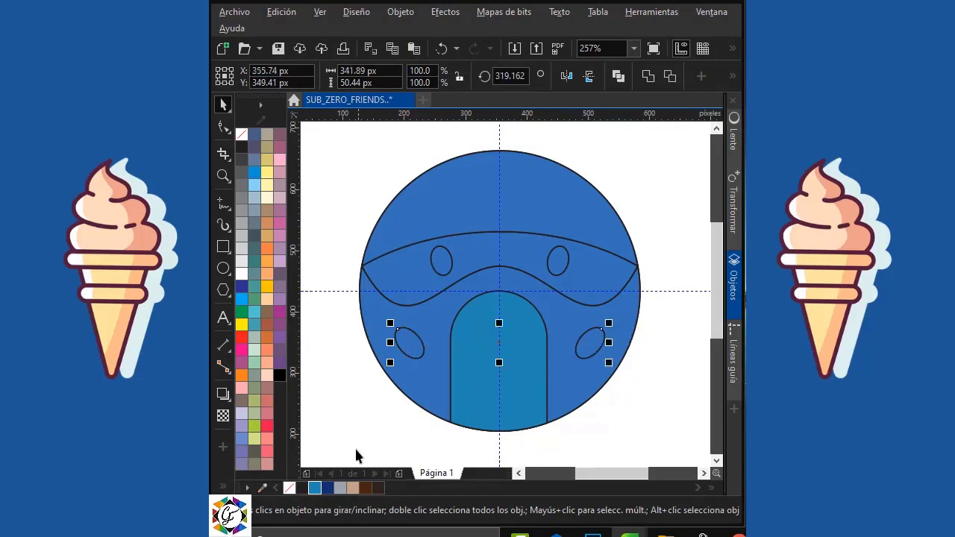
click(338, 489)
Fill the lower mask with dark blue #142E73 and the band around the eyes with the light skin tone
click(438, 393)
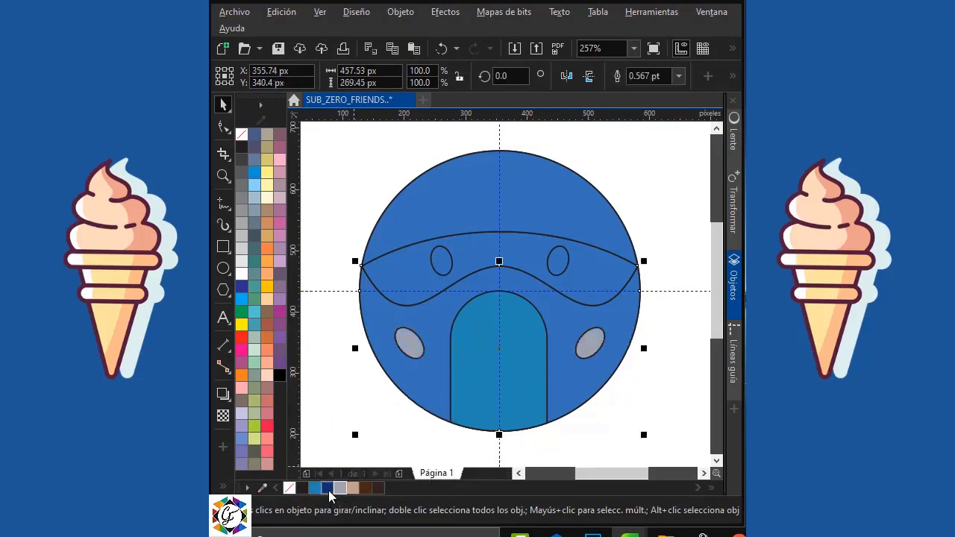
click(327, 488)
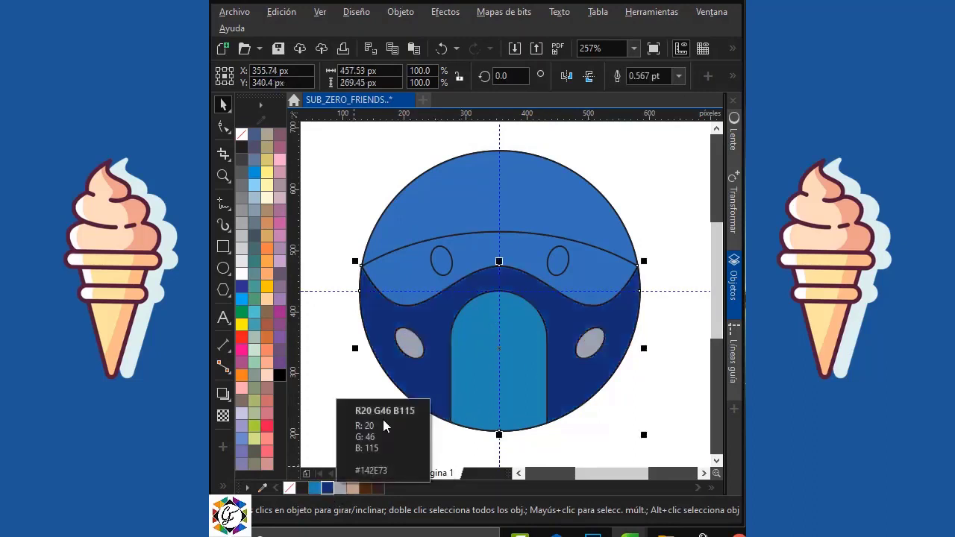
click(352, 488)
Fill the two eye ellipses with dark brown and remove their outline
click(557, 270)
click(566, 261)
shift+click(441, 261)
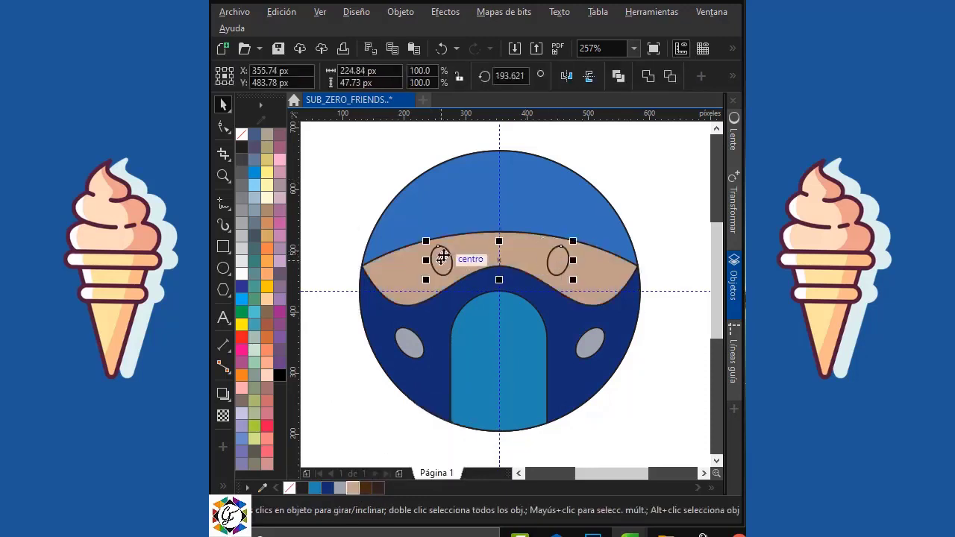
click(364, 487)
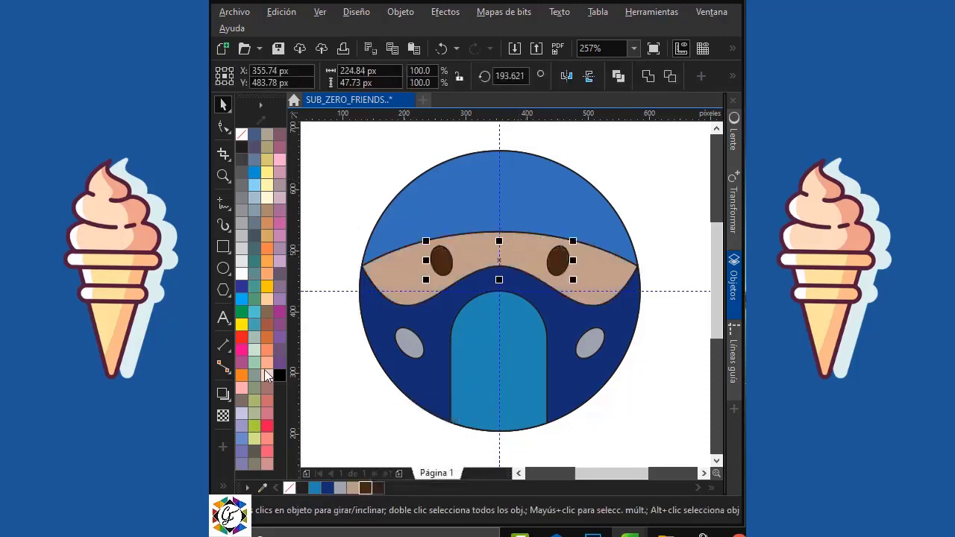
right_click(238, 134)
Fill the top cap of the head with very dark brown #2E231E
click(425, 211)
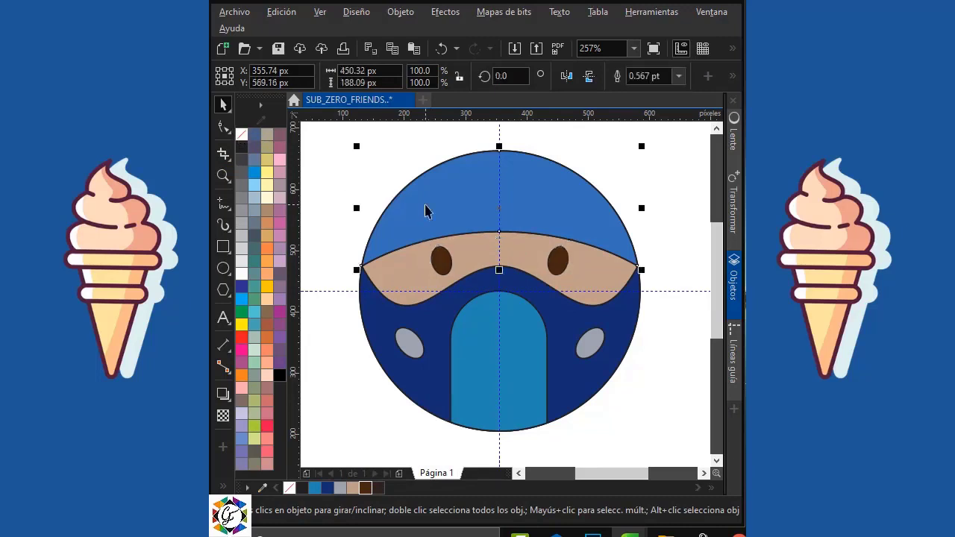
click(378, 487)
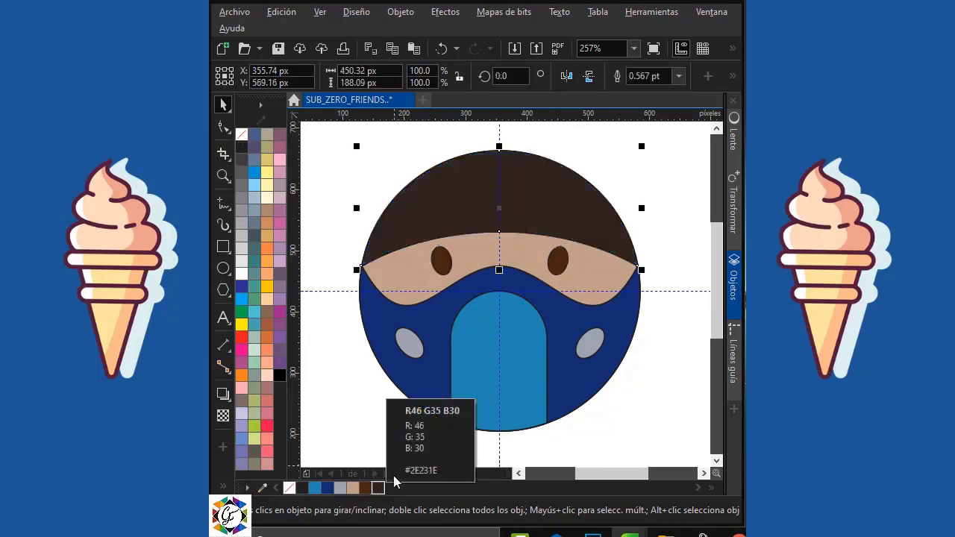
click(667, 176)
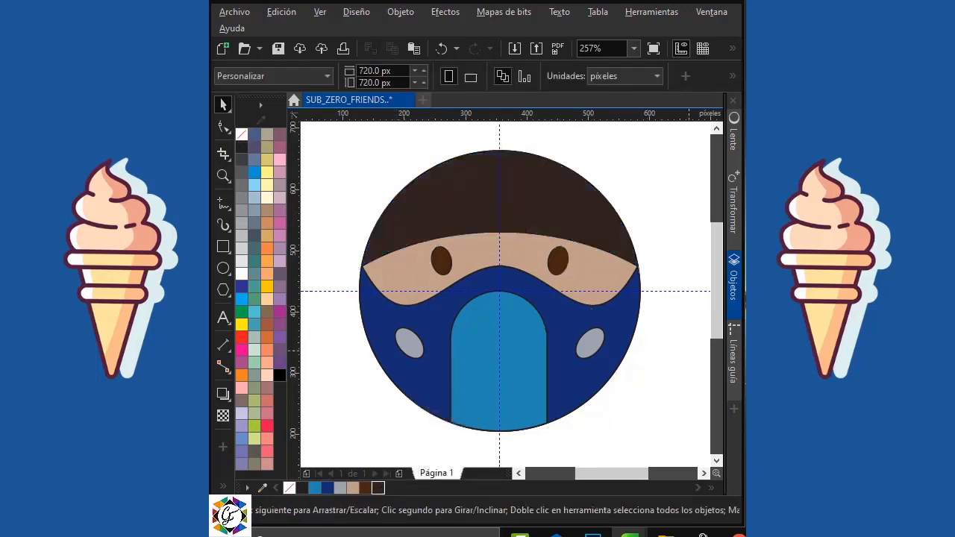
Recolour the two lower tilted ellipses on the mask with 10% black
click(543, 342)
click(583, 349)
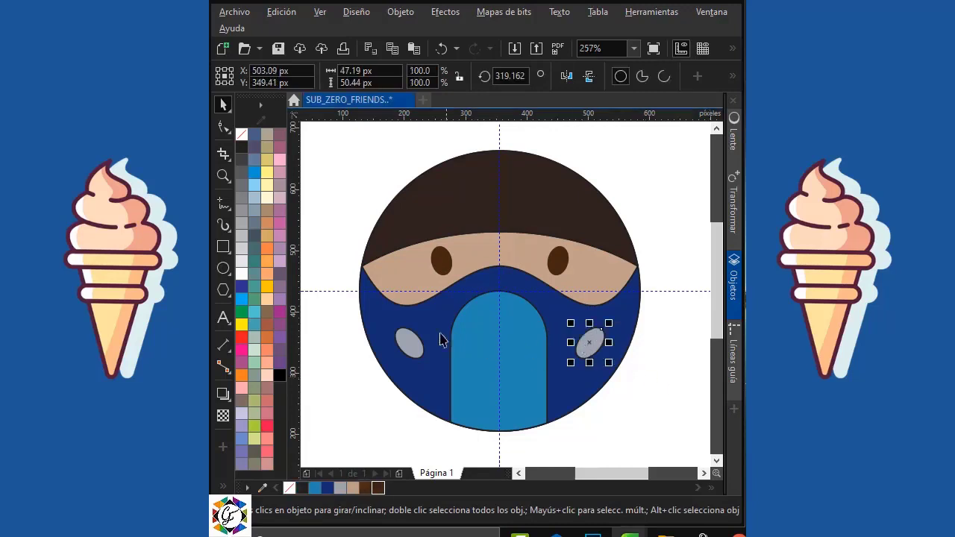
shift+click(407, 342)
click(242, 262)
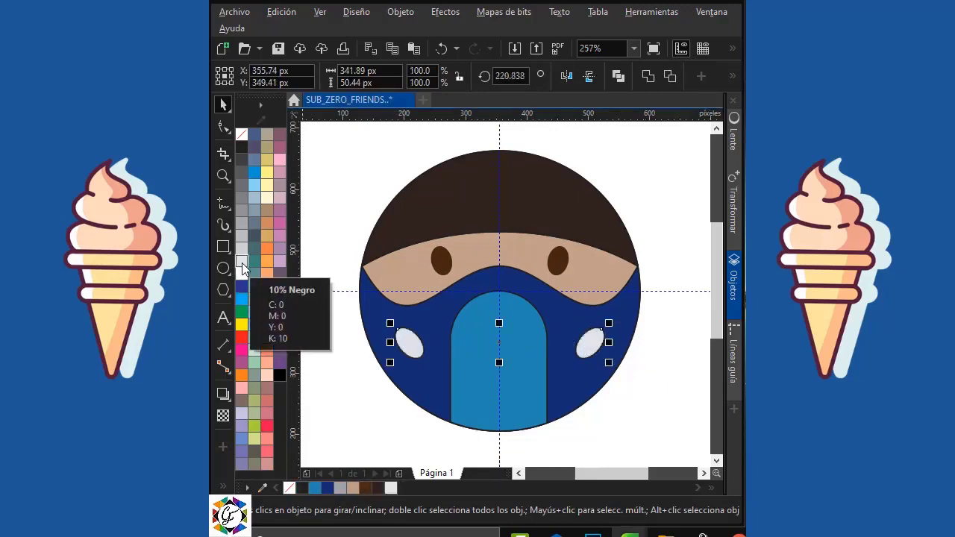
click(321, 211)
Shrink the two eye ellipses to about 37 px tall and bring them slightly closer together within the skin band
click(448, 259)
shift+click(572, 258)
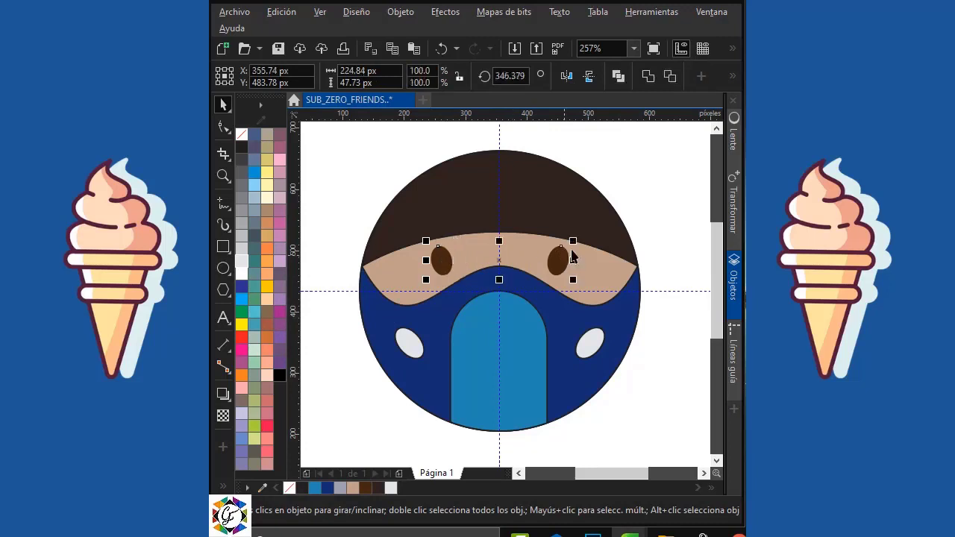
drag(578, 238, 561, 261)
key(Escape)
shift+click(452, 260)
drag(508, 260, 500, 260)
click(641, 209)
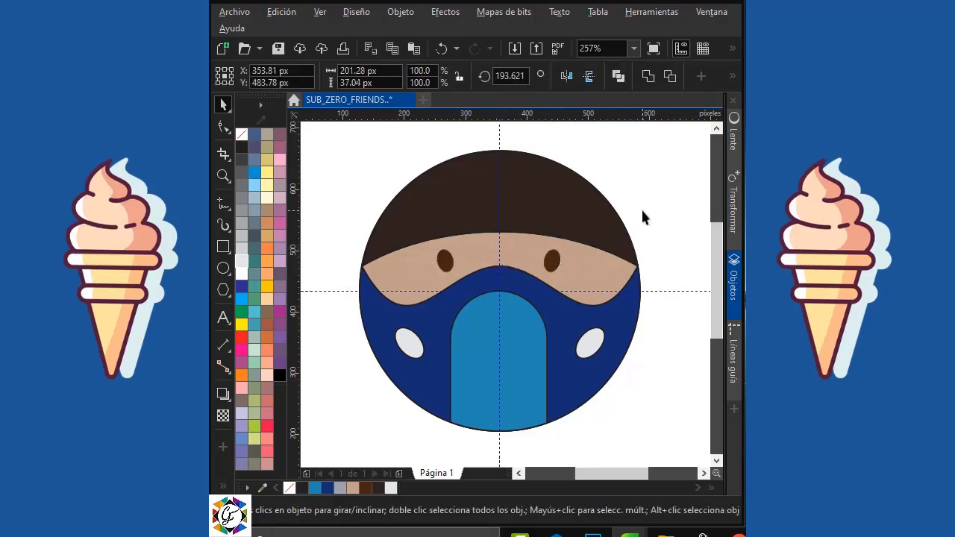
Recolour the band around the eyes a light yellowish tan and the head cap a lighter dark brown
click(581, 267)
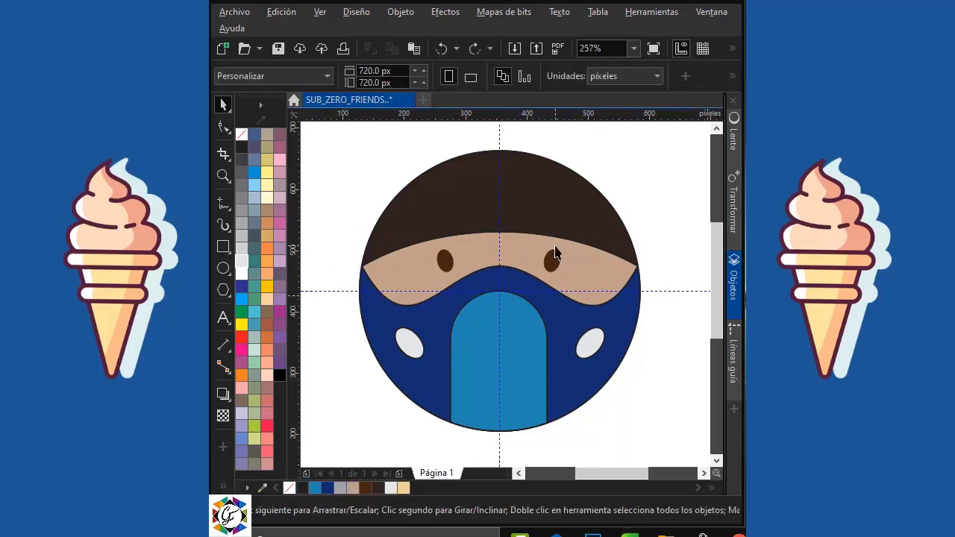
click(521, 249)
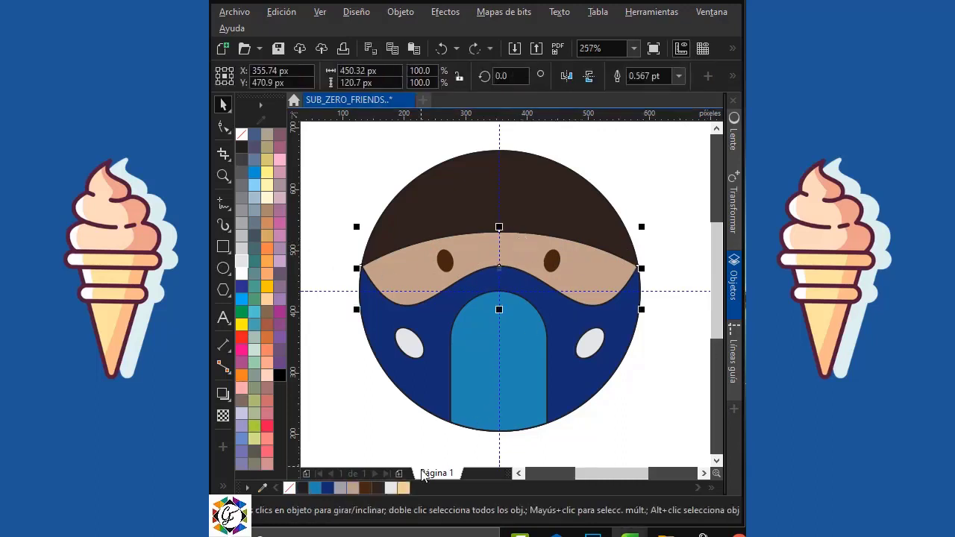
click(403, 488)
click(351, 159)
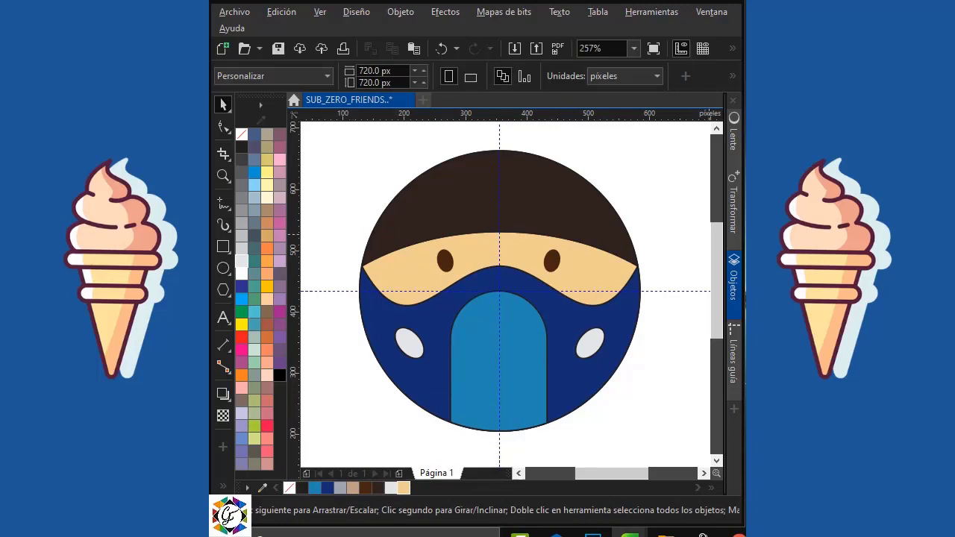
click(569, 189)
click(431, 488)
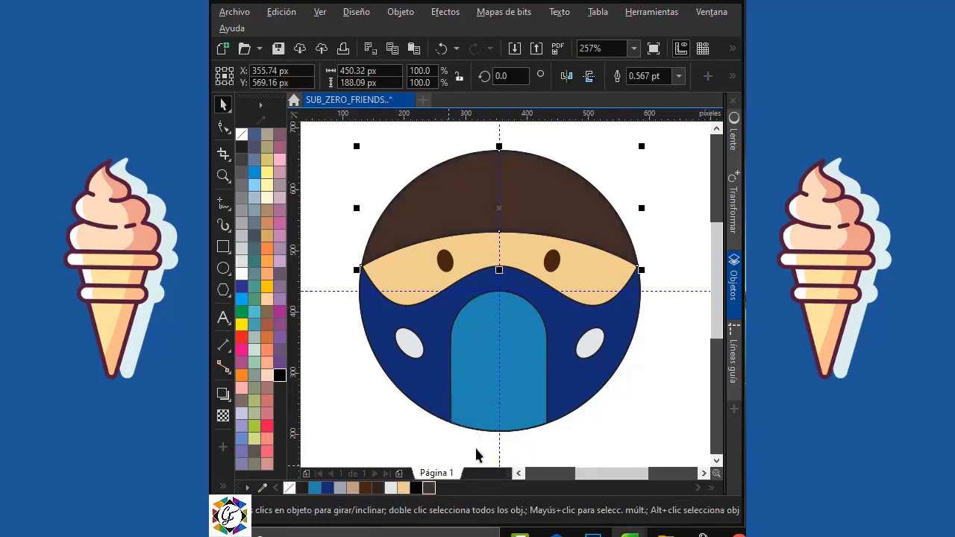
click(649, 172)
Give the cap, mask, central arch and two lower tilted ellipses a thick black outline
click(483, 326)
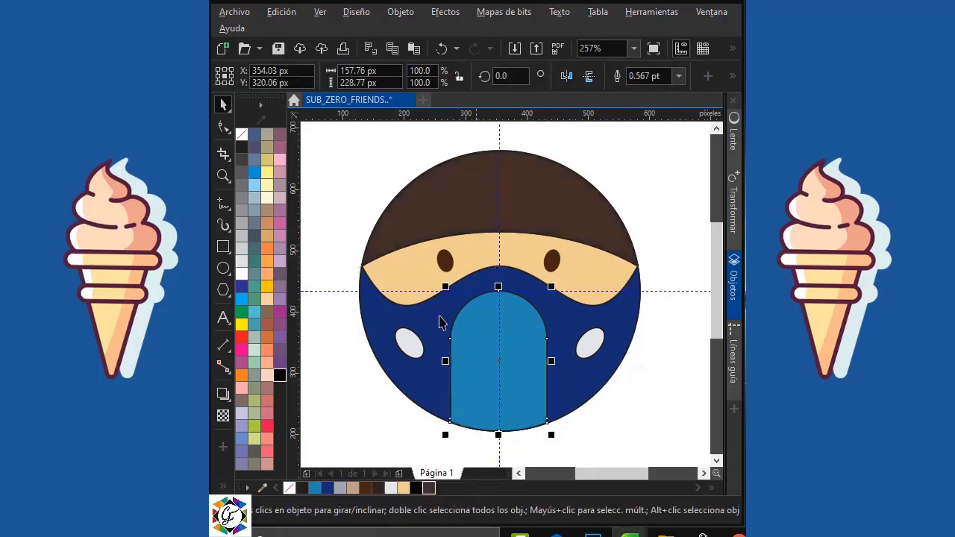
shift+click(411, 341)
shift+click(591, 340)
shift+click(560, 213)
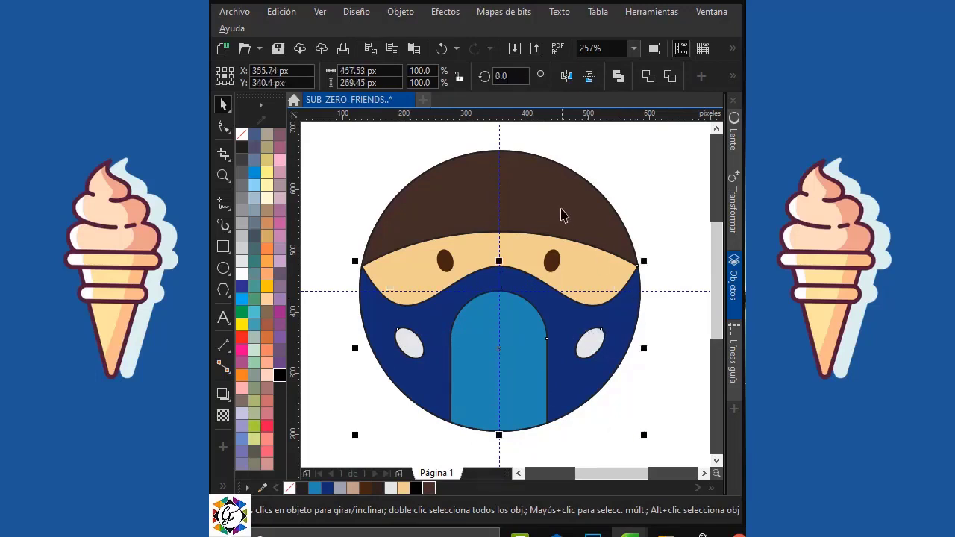
click(732, 75)
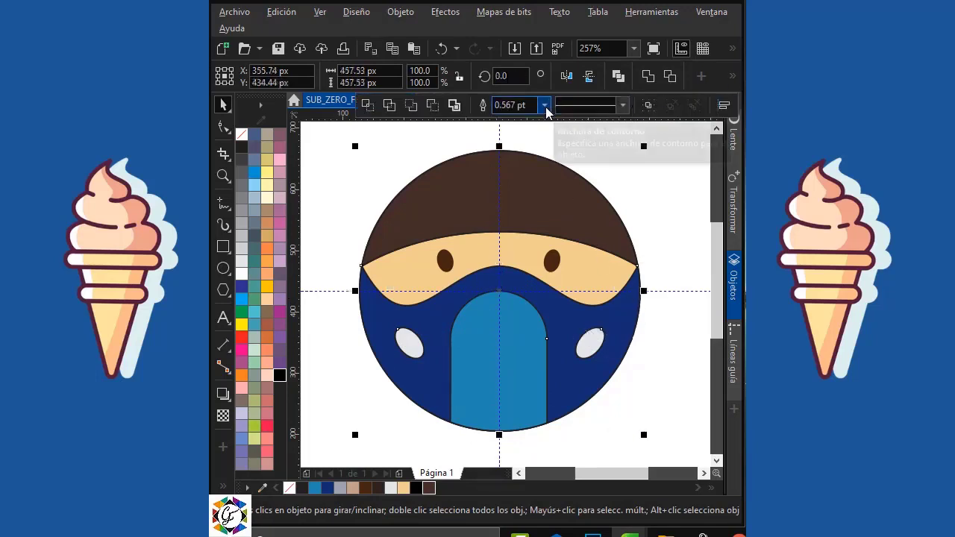
click(544, 105)
click(514, 189)
right_click(279, 376)
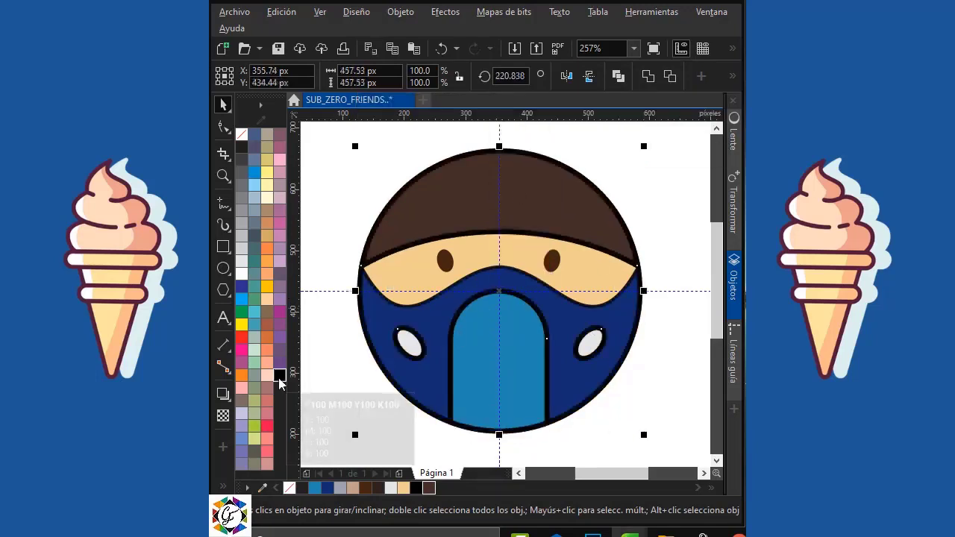
Remove the outline of the skin band and move it below the dark blue mask curve in the stacking order
click(471, 244)
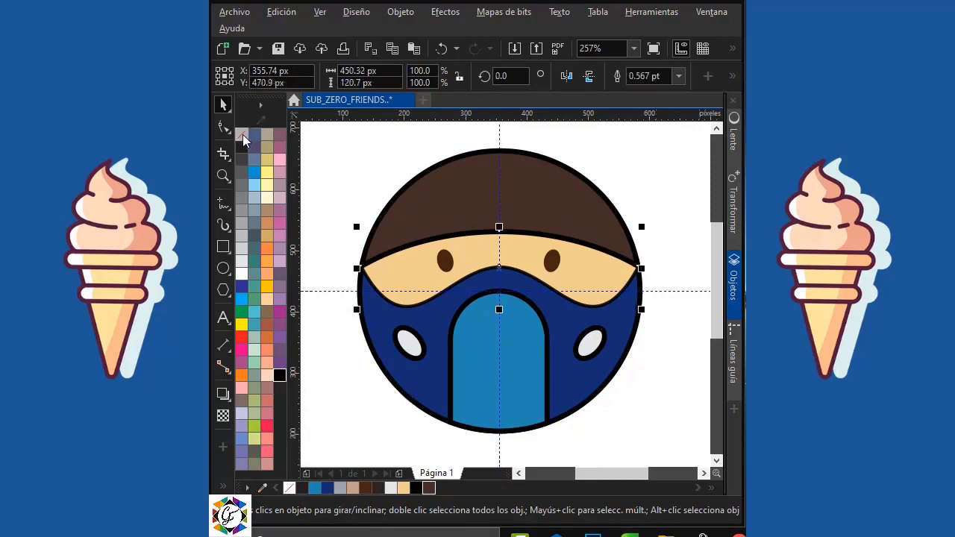
click(355, 183)
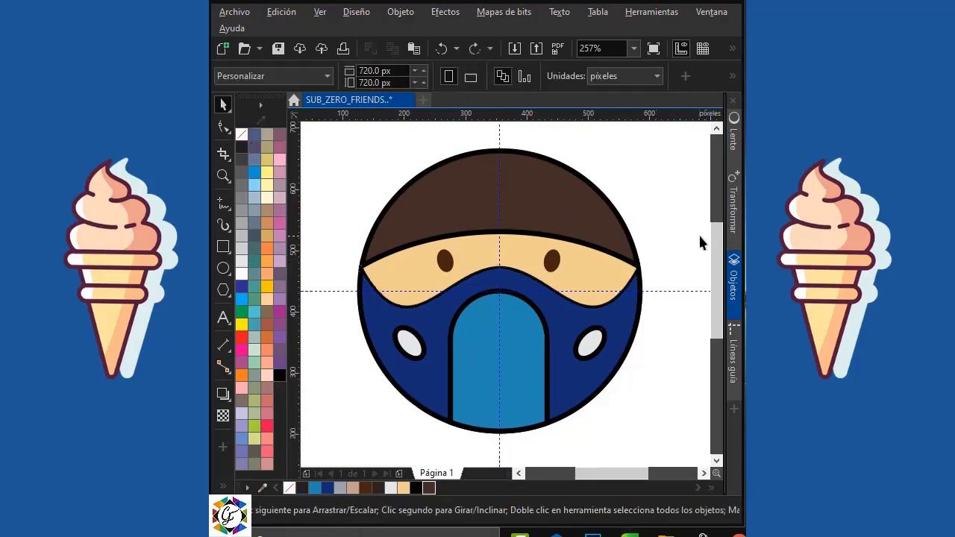
click(735, 282)
click(561, 341)
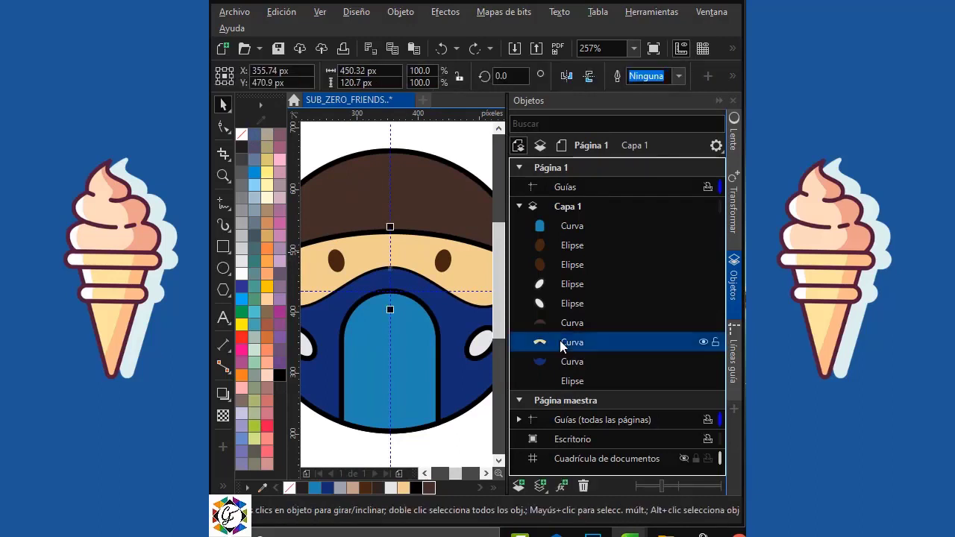
drag(578, 341, 580, 376)
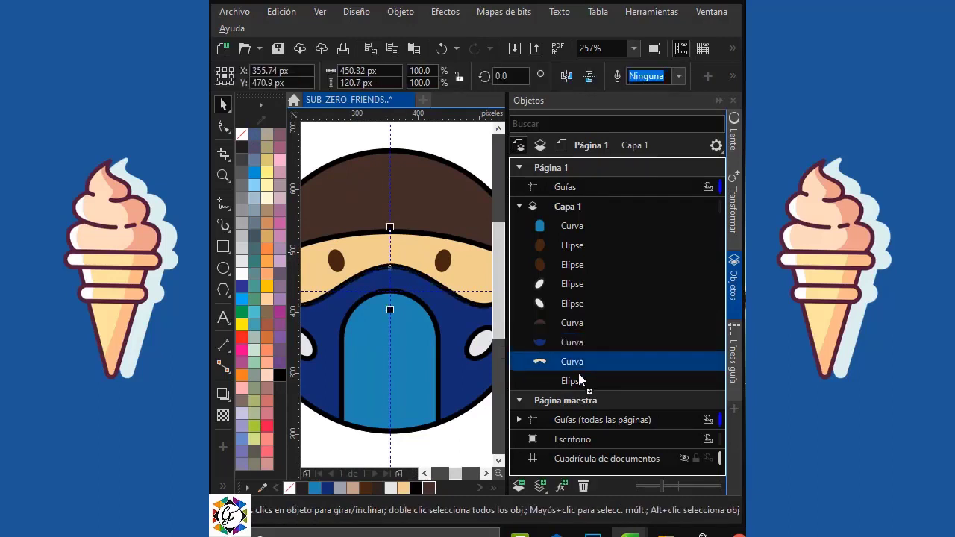
click(679, 211)
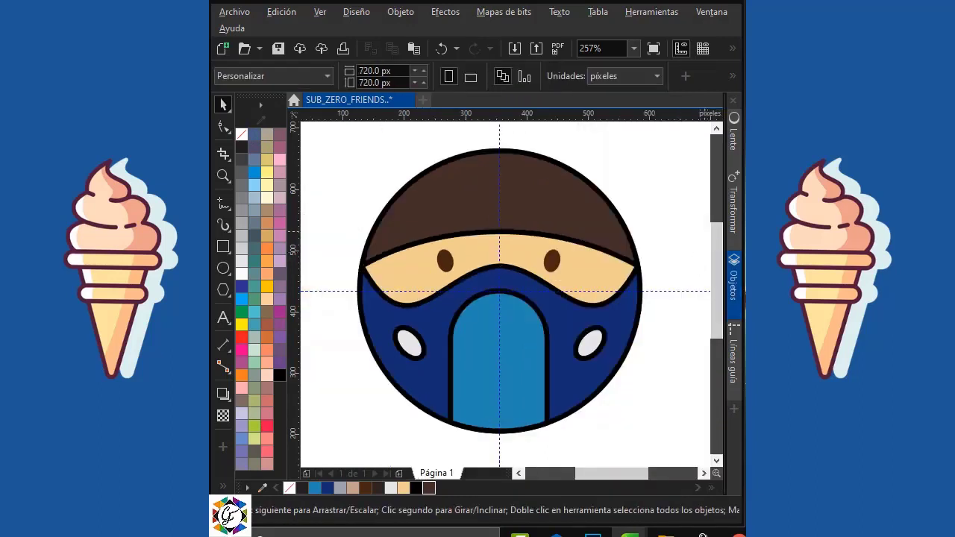
Space the two eyes farther apart and centre the pair on the vertical guideline within the skin band
click(549, 265)
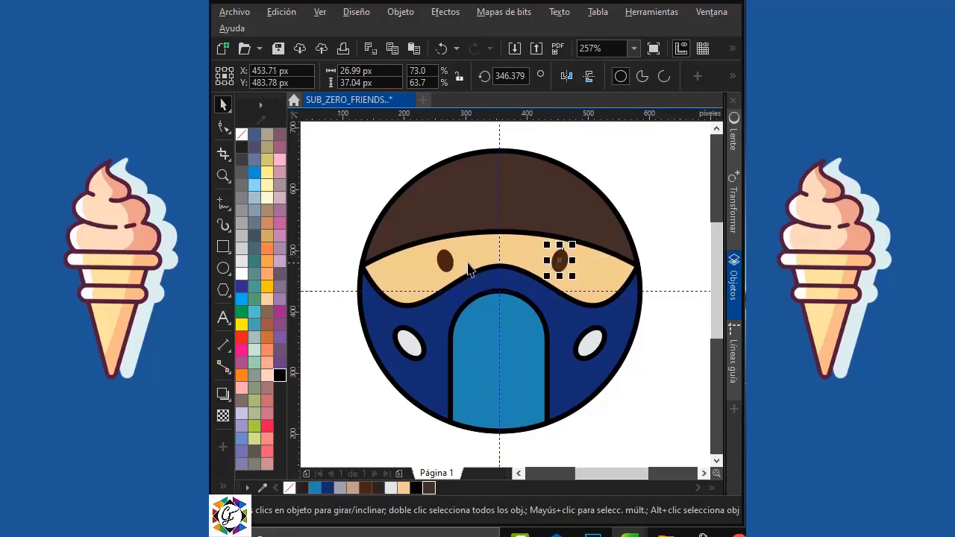
shift+click(445, 261)
drag(503, 262, 504, 261)
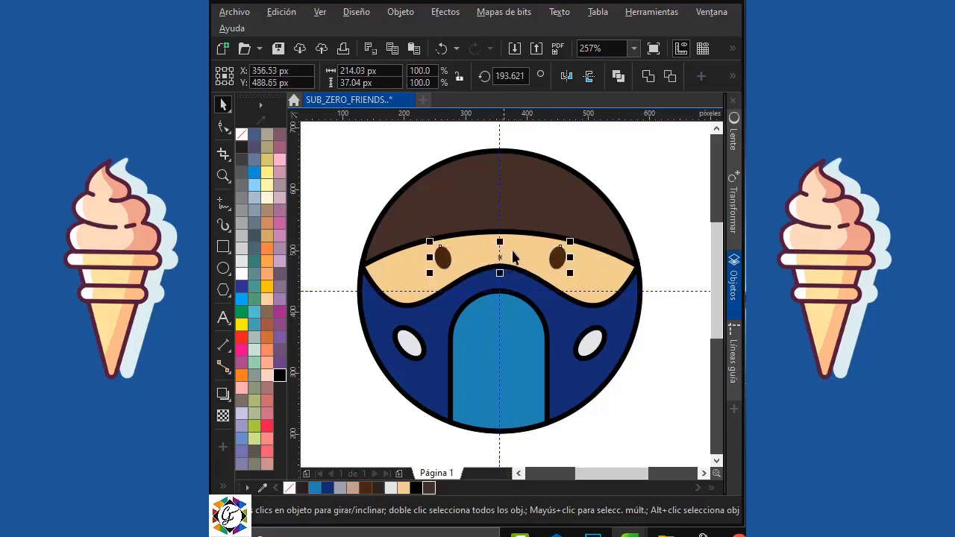
click(223, 176)
scroll(338, 216, up, 1)
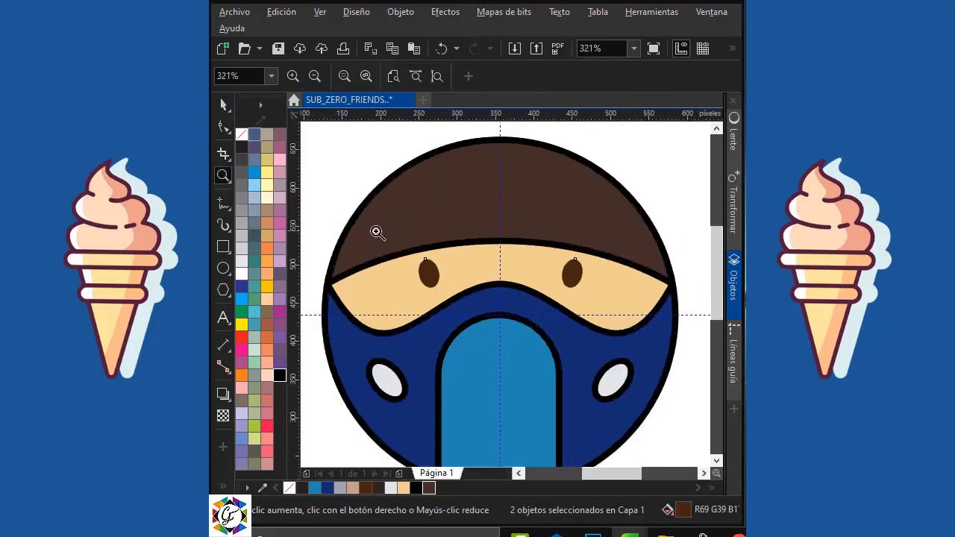
drag(376, 232, 612, 346)
key(space)
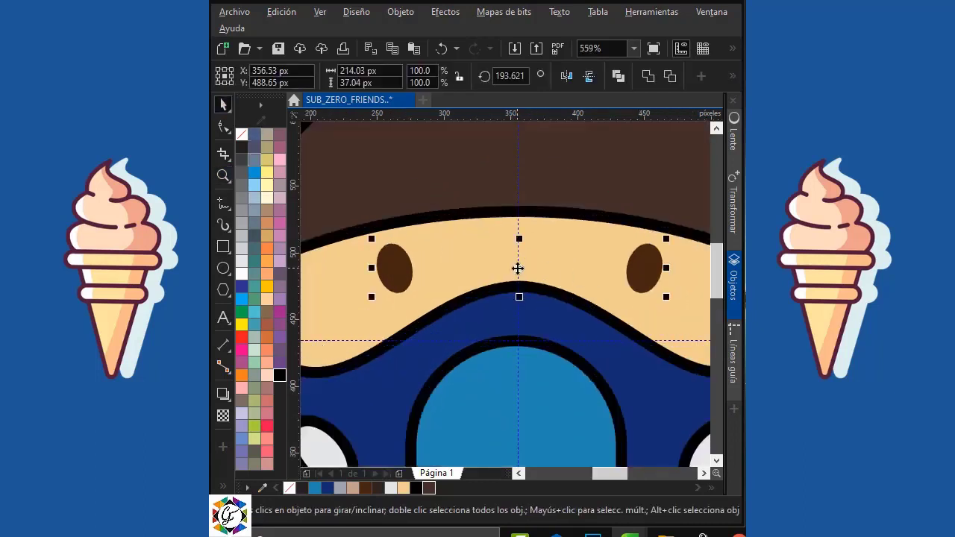
mouse_move(518, 271)
mouse_down()
mouse_move(520, 286)
mouse_move(519, 277)
mouse_up()
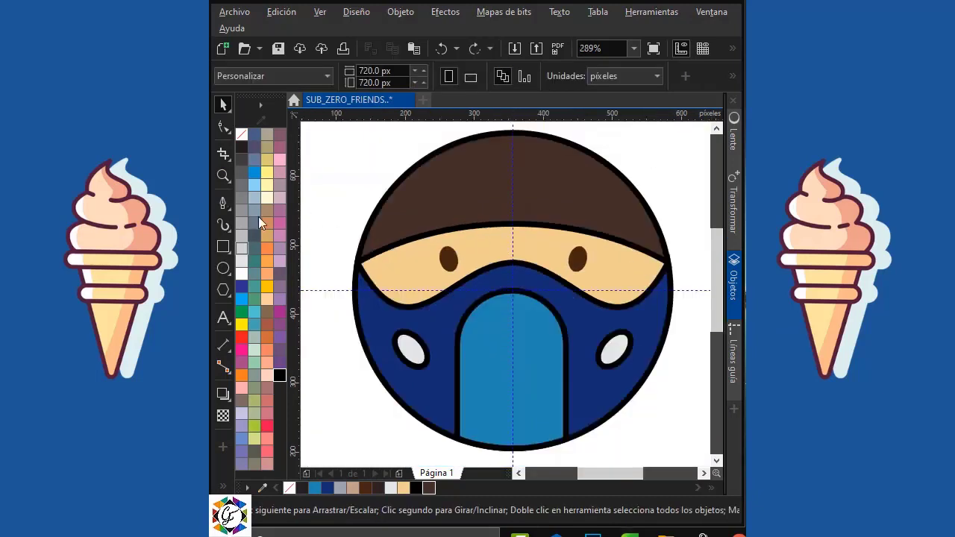
Draw a thin closed crescent strand about 269 px wide and 48 px high across the lower head cap with the Pen tool
click(225, 205)
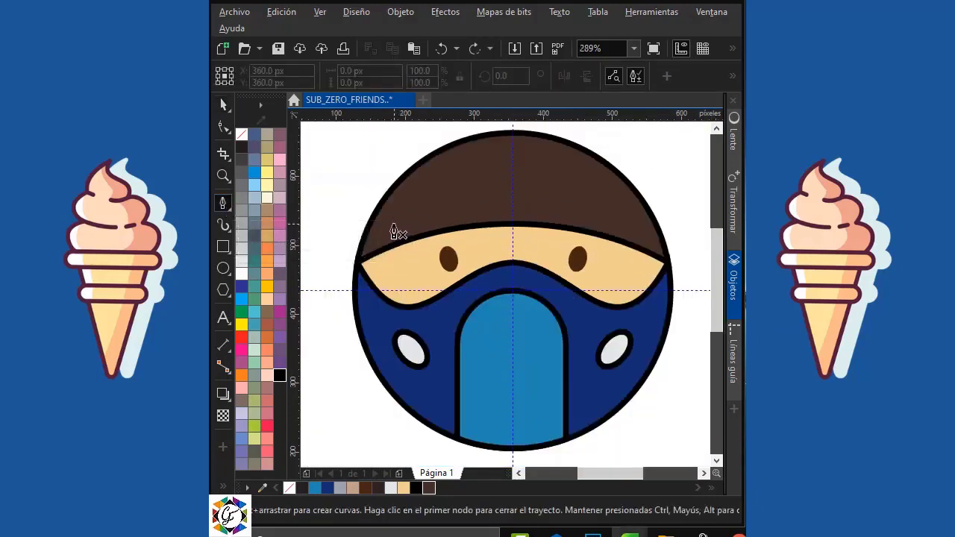
click(393, 223)
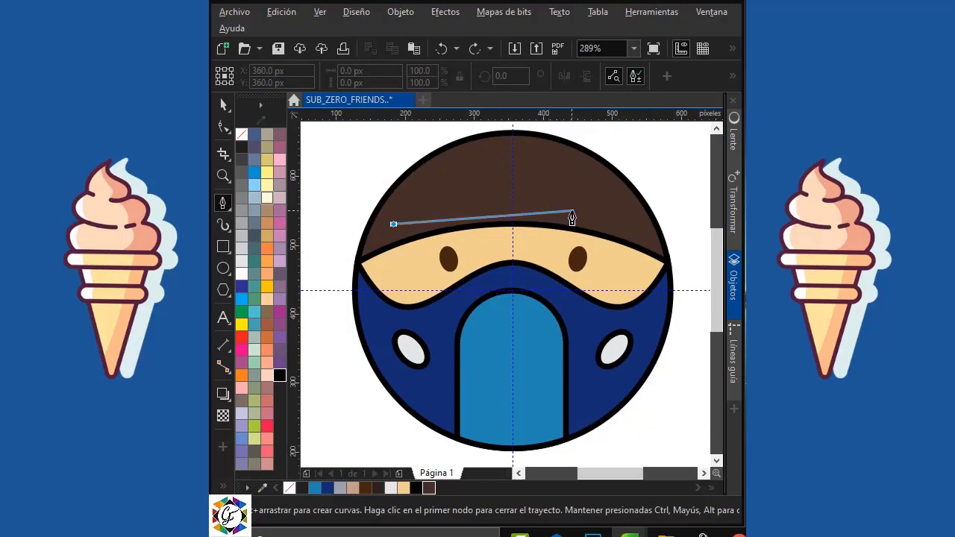
drag(578, 209, 675, 232)
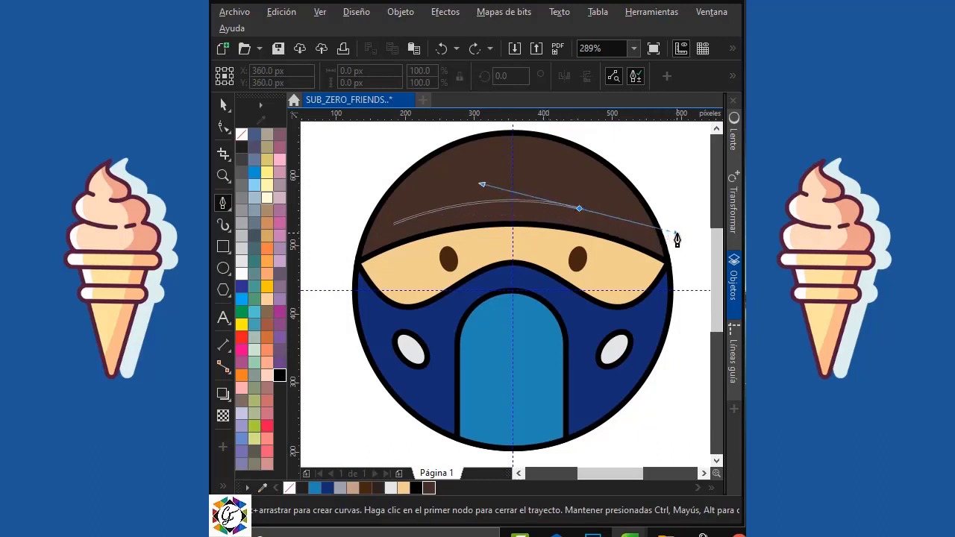
alt+click(580, 209)
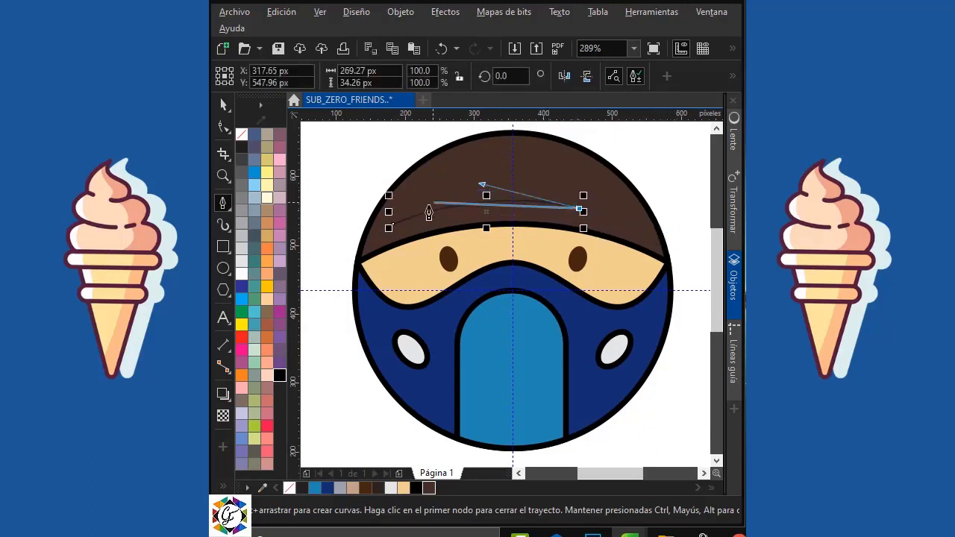
drag(393, 224, 482, 164)
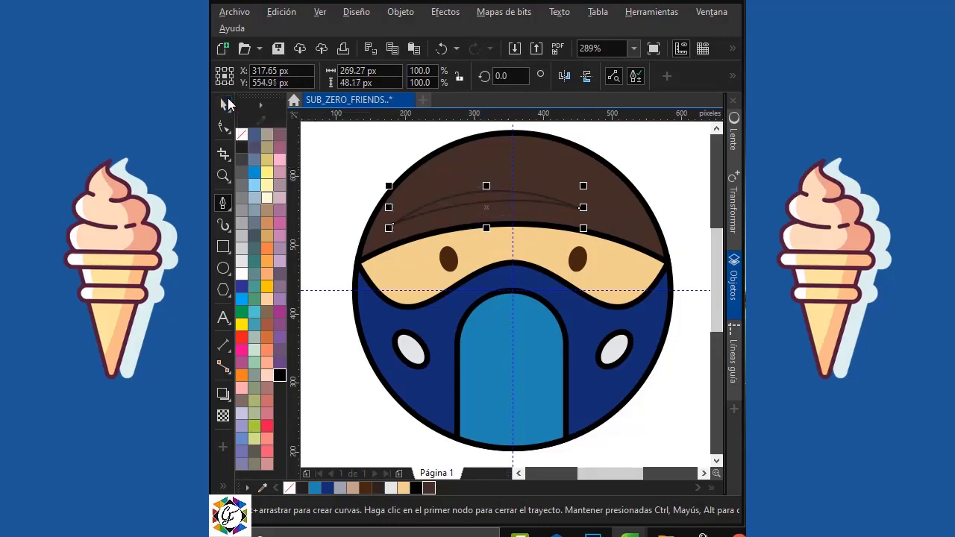
Duplicate the strand onto the upper right of the head cap, scaled to about 80% and tilted to about 348.5°
click(224, 105)
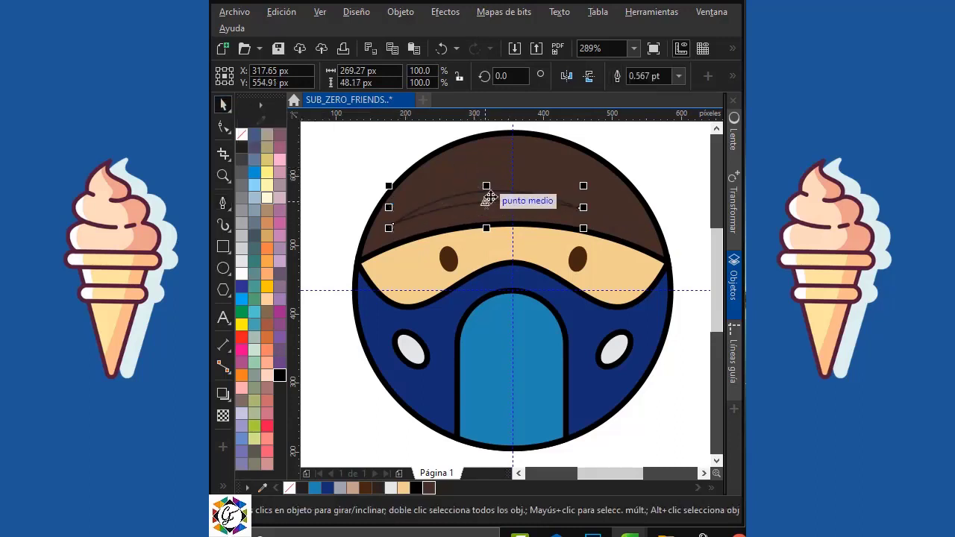
click(518, 171)
click(575, 164)
drag(619, 149, 603, 177)
key(Escape)
click(578, 183)
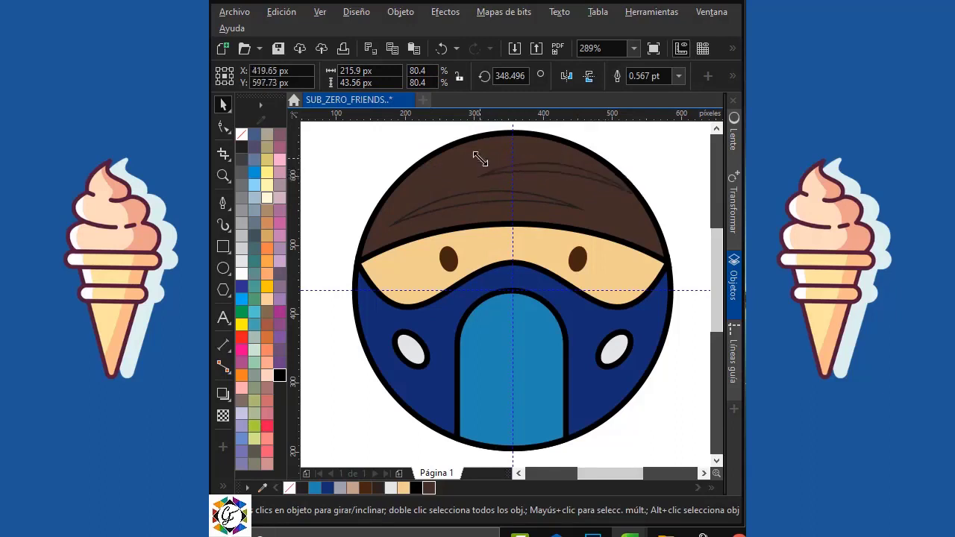
Enlarge the upper strand to about 263 px wide and tilt it to about 345.8° along the cap's right edge
drag(478, 158, 446, 150)
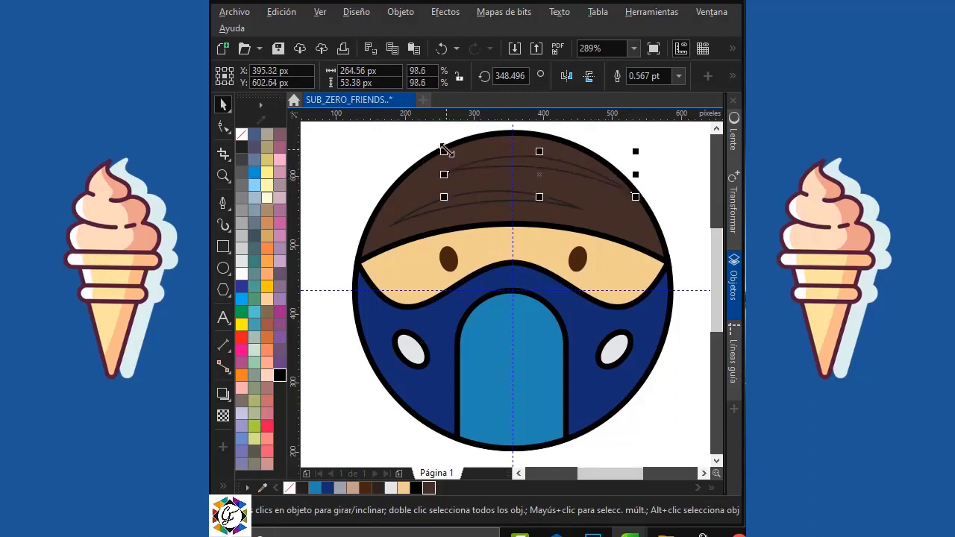
click(628, 190)
drag(635, 197, 641, 200)
click(639, 188)
click(622, 194)
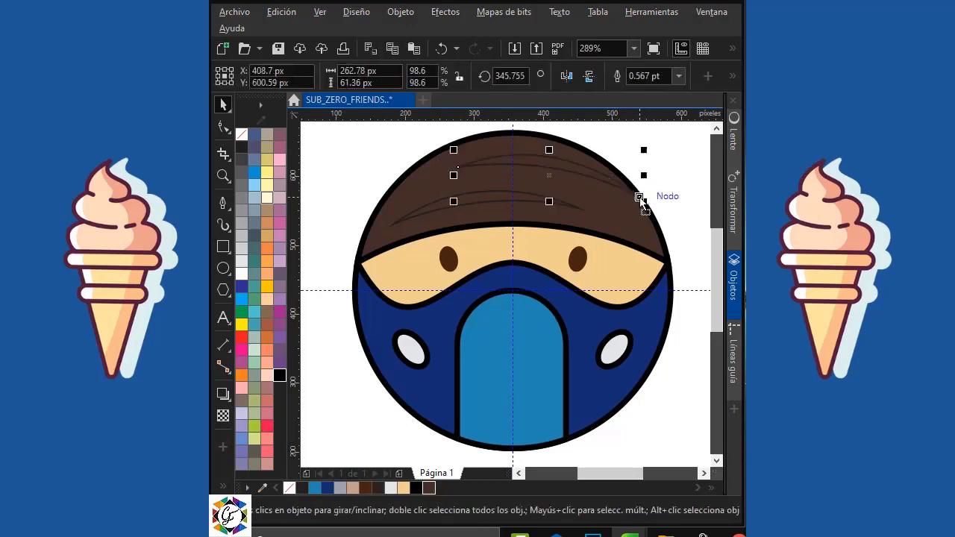
Widen the lower strand to about 333 px across the head cap and save the document
click(566, 206)
drag(584, 208, 631, 209)
drag(454, 202, 448, 203)
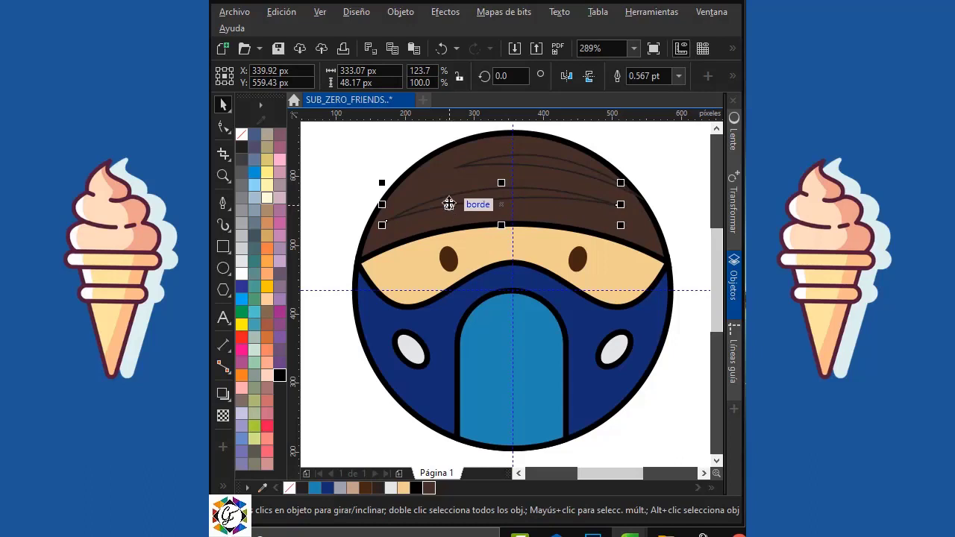
key(ctrl+s)
Stretch the upper strand toward the cap's left edge to about 322 px wide
click(546, 171)
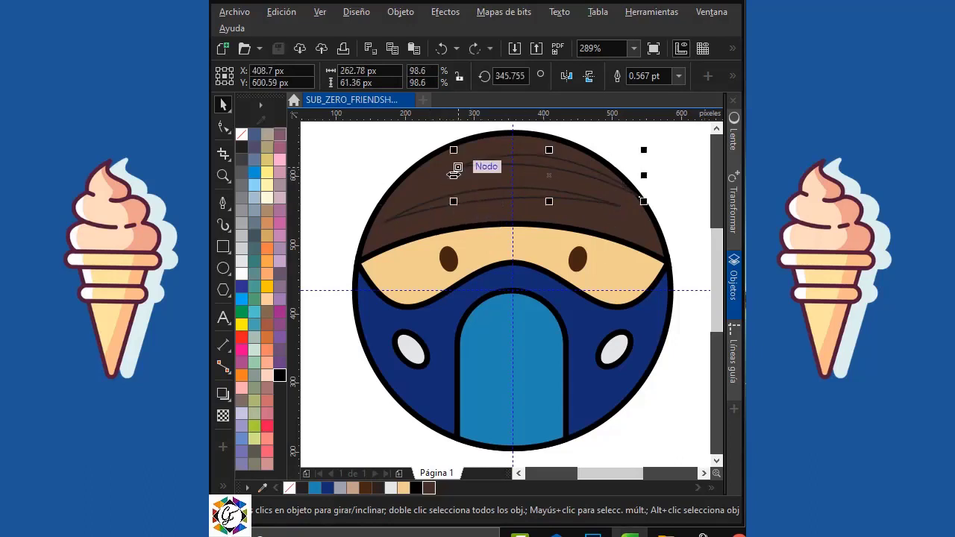
drag(454, 175, 413, 174)
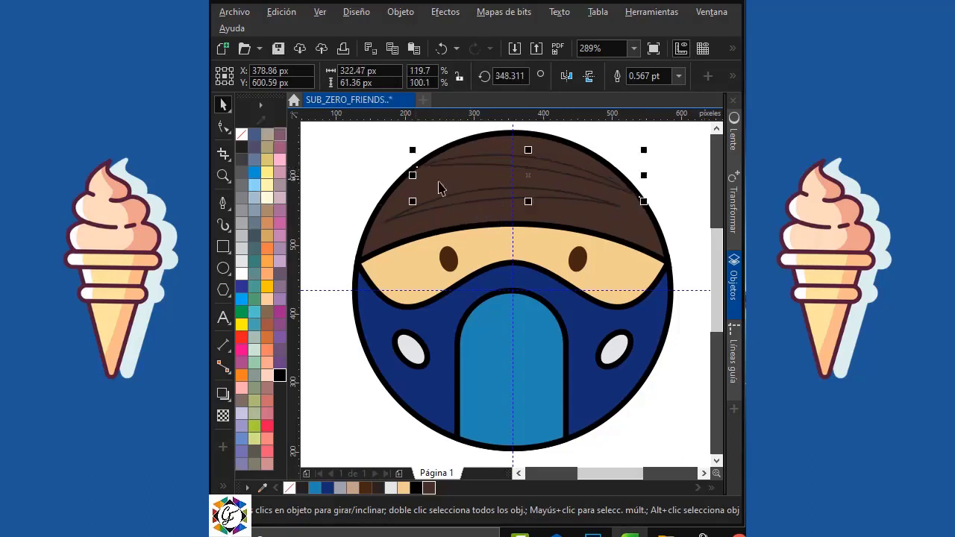
click(380, 223)
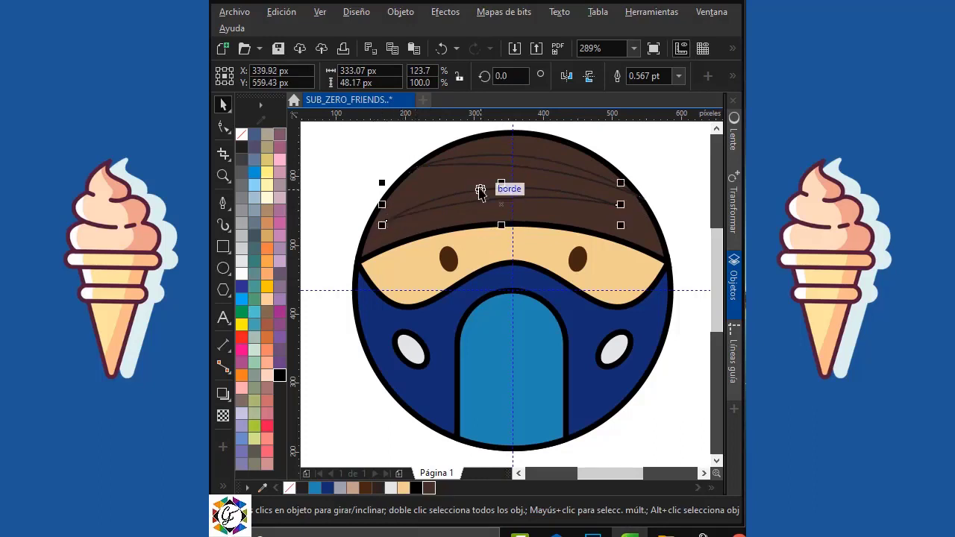
Fill the lower strand on the cap with dark brown #291C17 and remove its outline
click(223, 486)
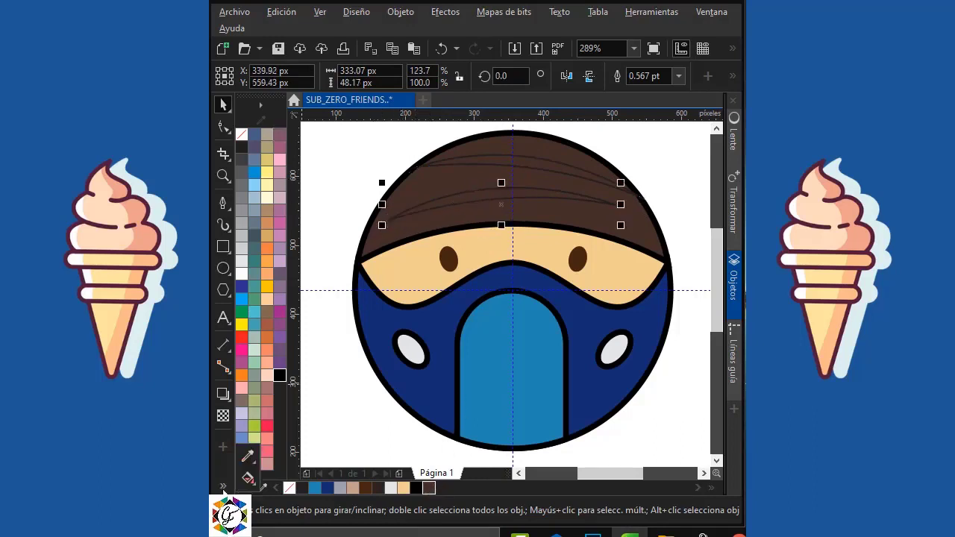
click(247, 478)
click(415, 79)
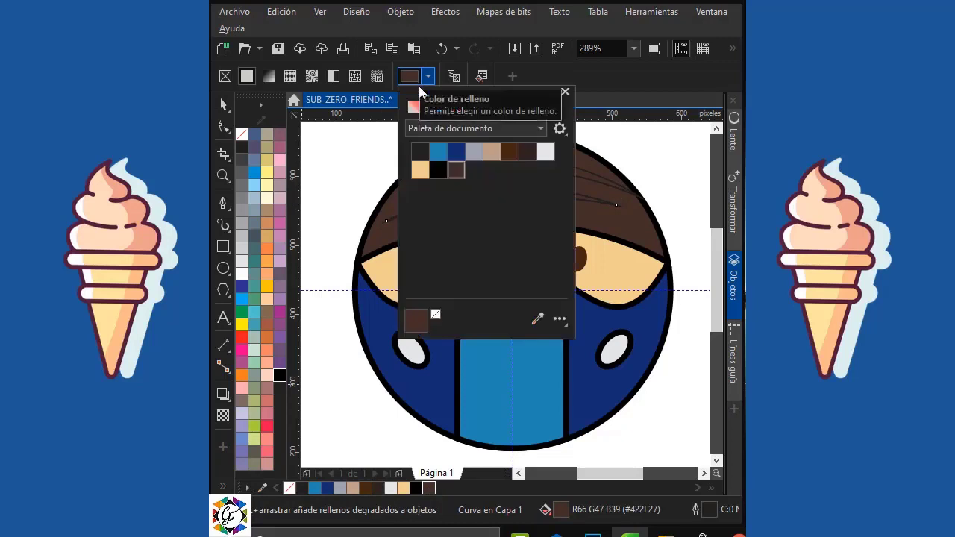
click(414, 107)
drag(492, 93, 319, 117)
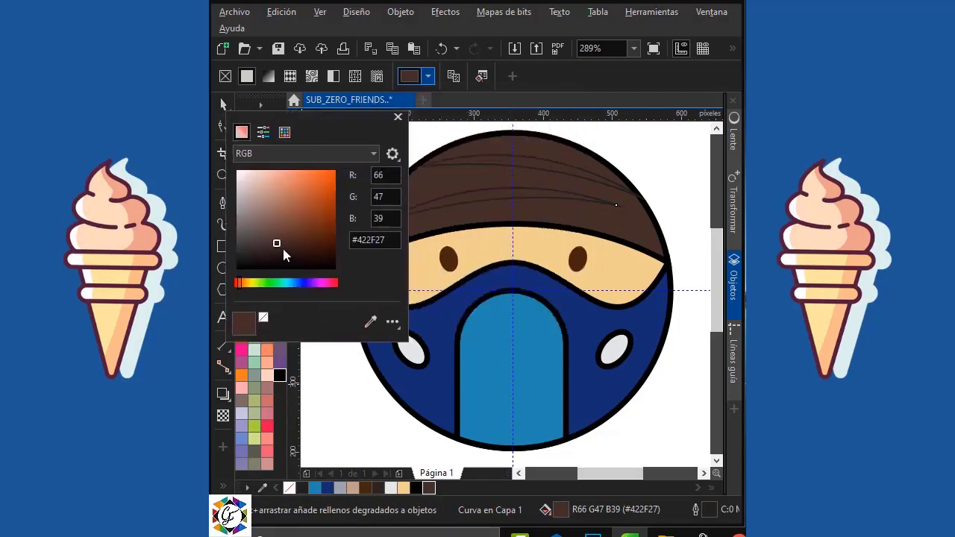
click(279, 249)
drag(279, 249, 280, 253)
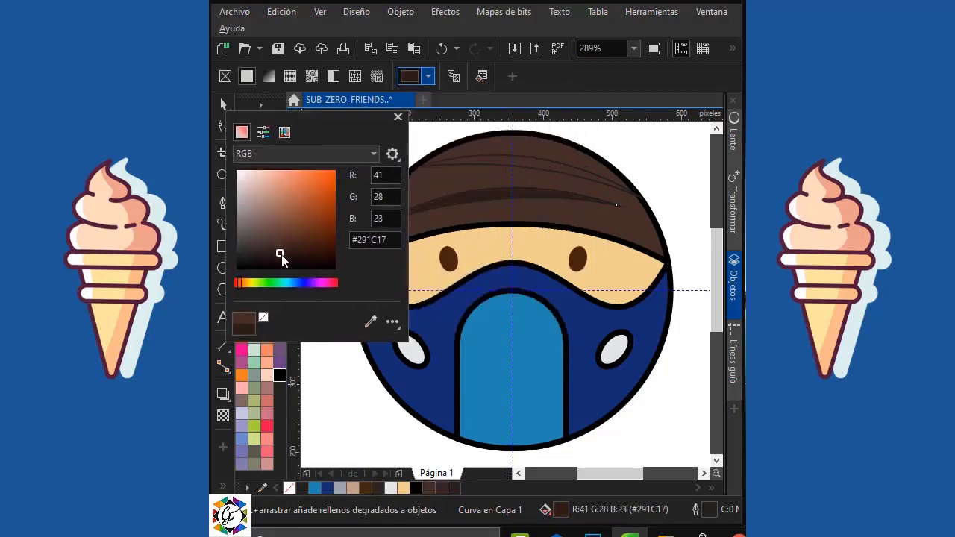
click(400, 119)
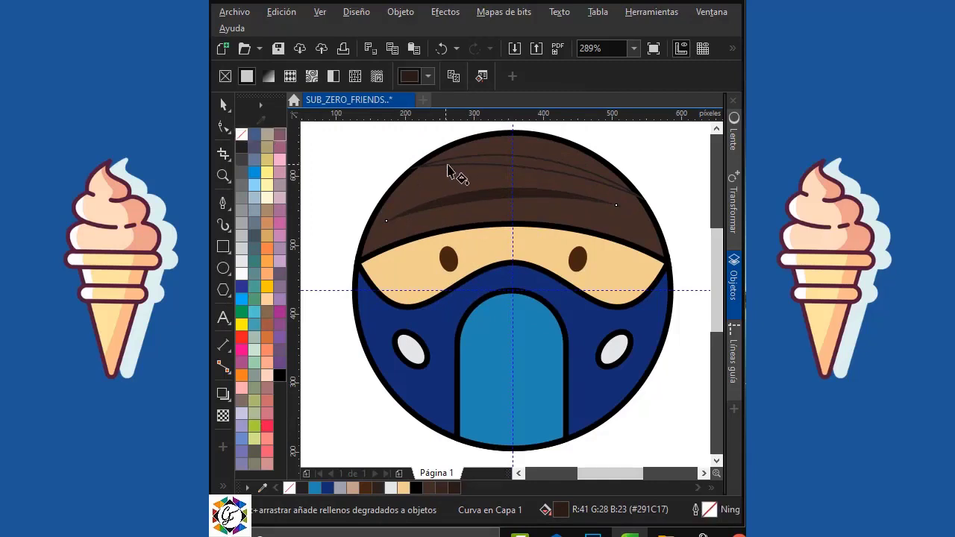
Apply the dark brown #291C17 fill to the upper strand and remove its outline
click(456, 169)
click(453, 487)
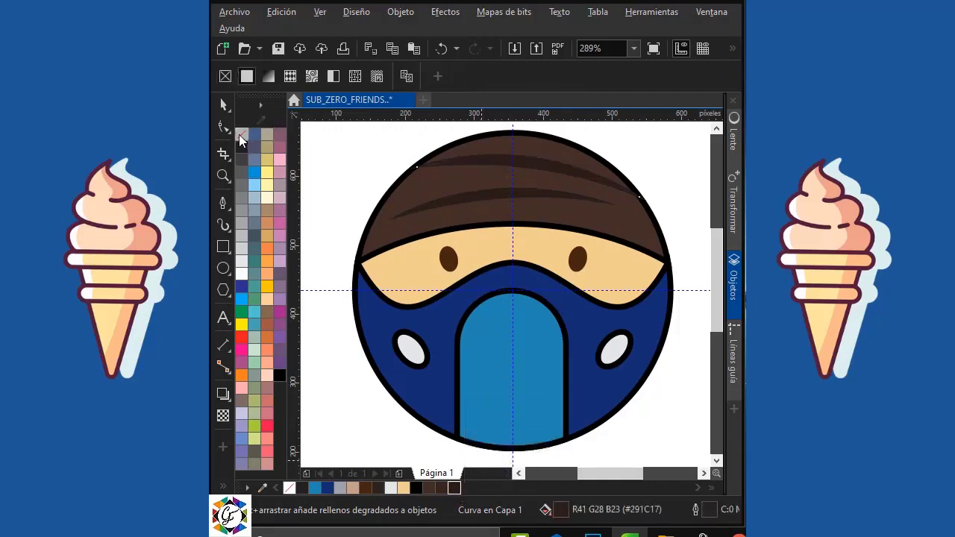
click(223, 104)
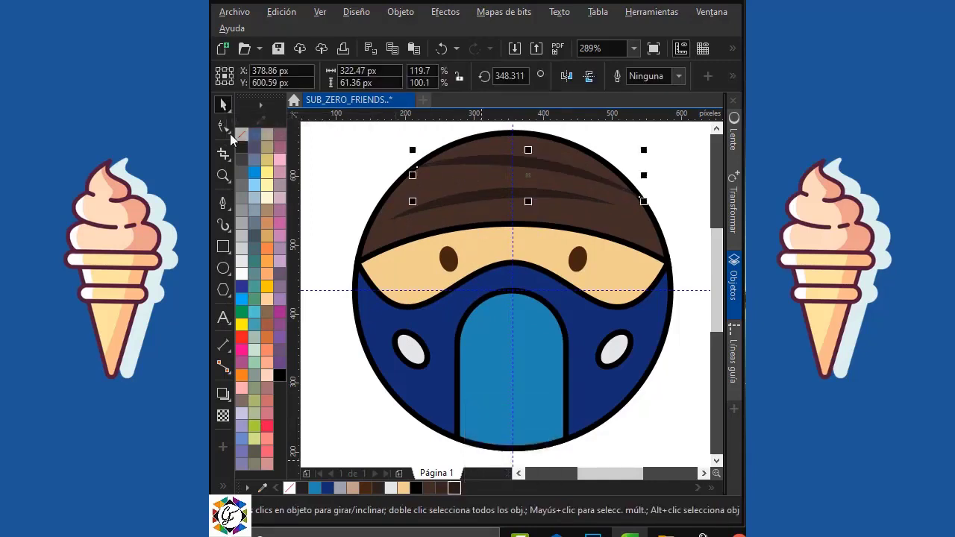
Move the upper strand's left tip out to the cap's edge and raise its lower curve to thin the strand
click(223, 127)
drag(416, 167, 410, 169)
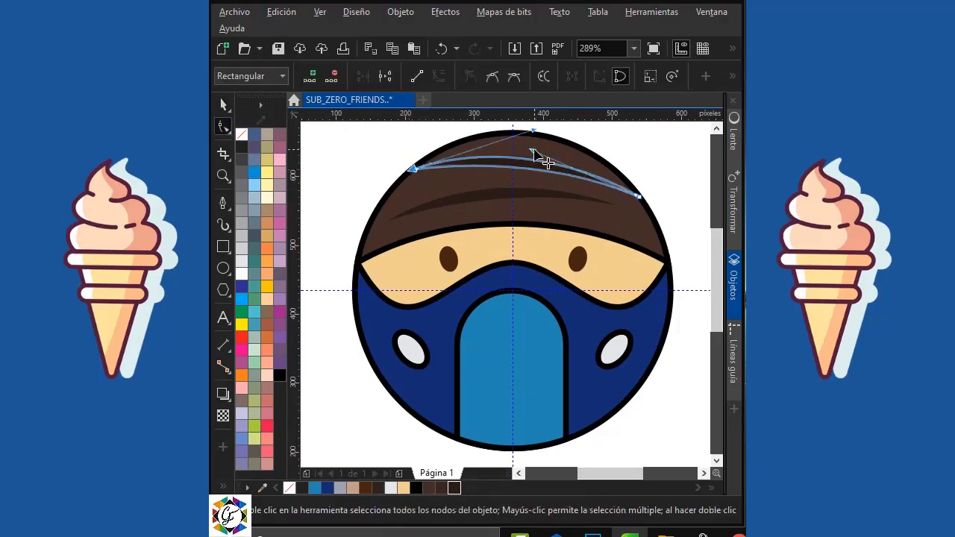
drag(532, 151, 529, 144)
Thin the lower strand by raising the curve of its lower edge
click(531, 204)
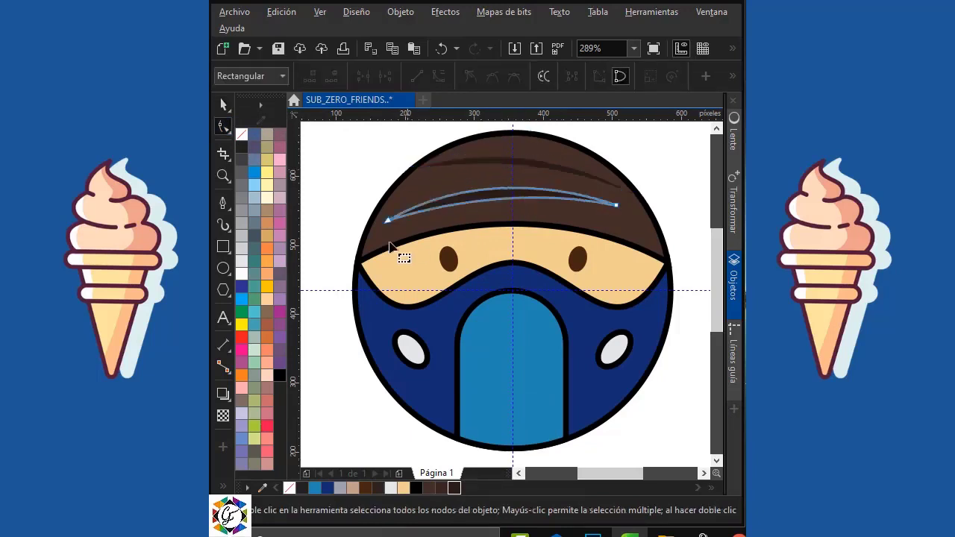
click(388, 220)
drag(495, 181, 496, 176)
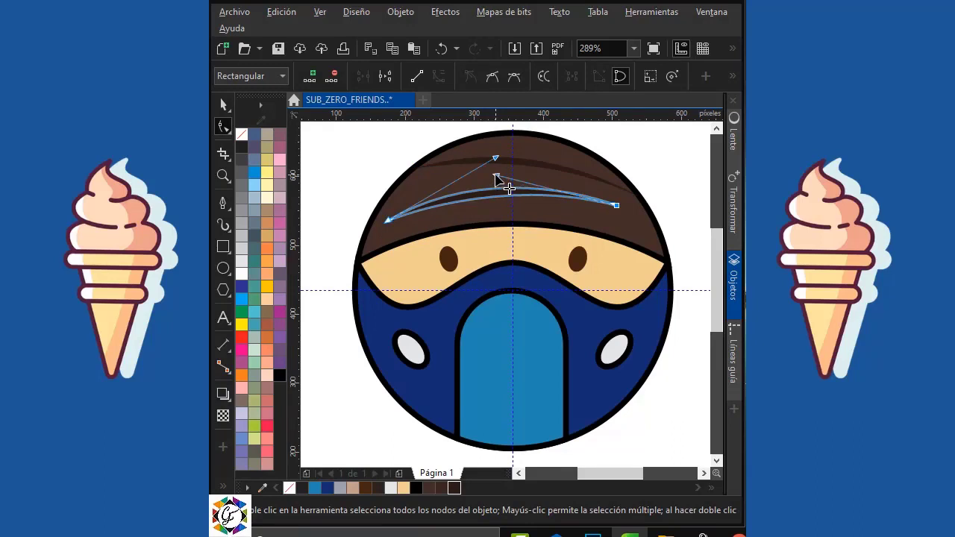
click(223, 104)
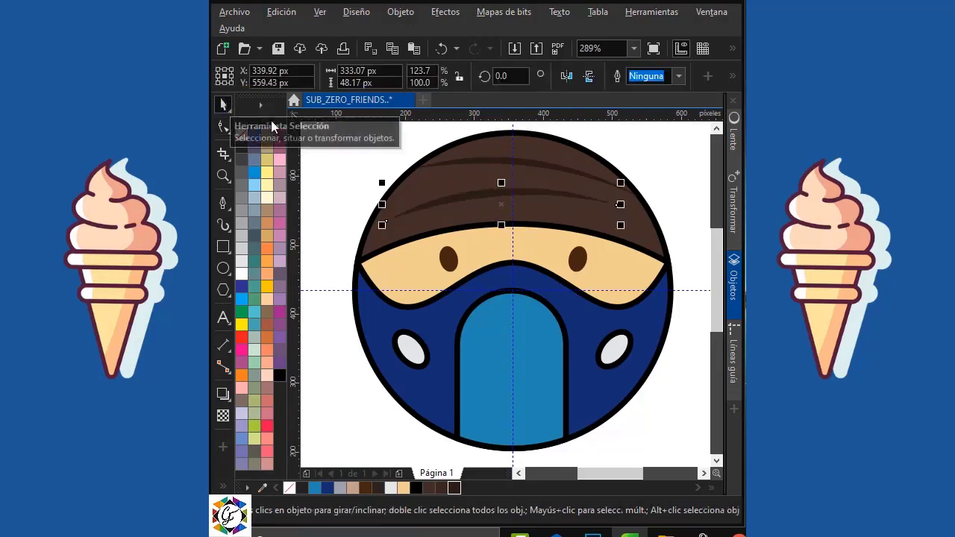
click(328, 179)
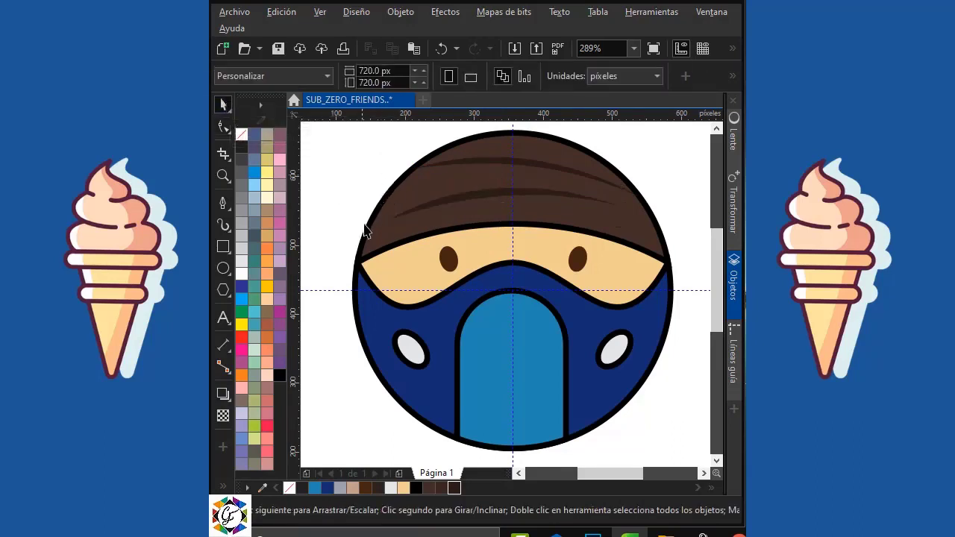
click(534, 172)
right_click(543, 191)
click(614, 280)
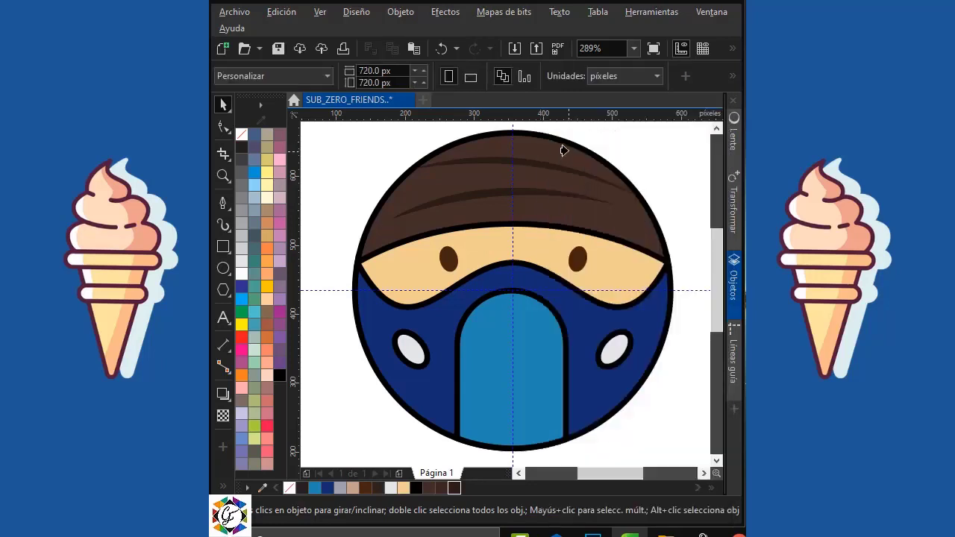
Recolour both eyes with a darker brown fill
click(631, 157)
click(447, 258)
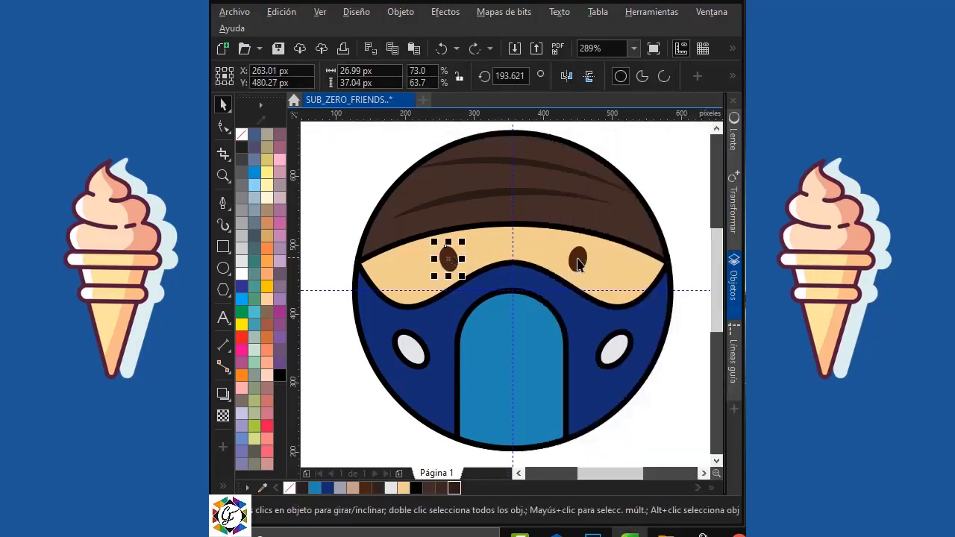
shift+click(578, 258)
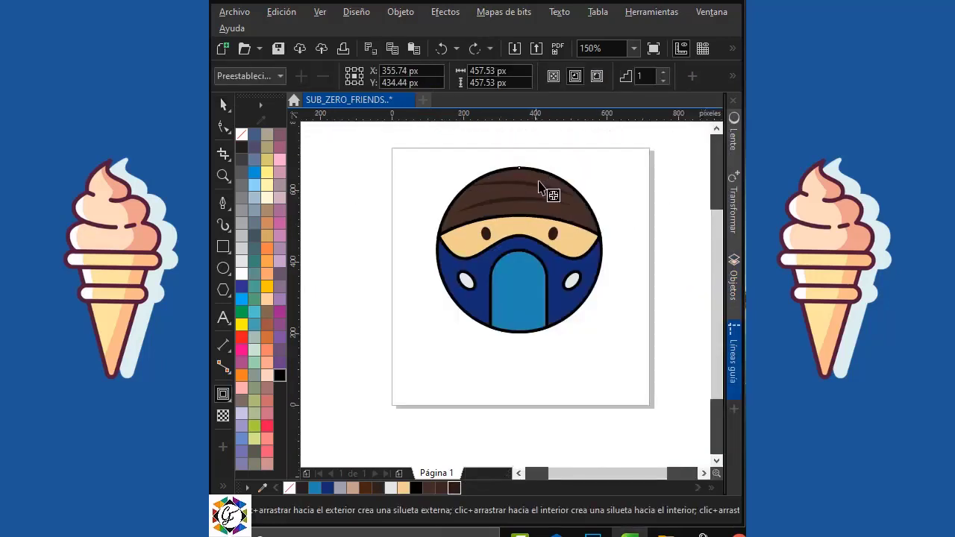
Add an outer contour about 515.5 px in diameter around the head circle and separate it into its own ring
drag(552, 187, 558, 163)
click(223, 105)
right_click(548, 163)
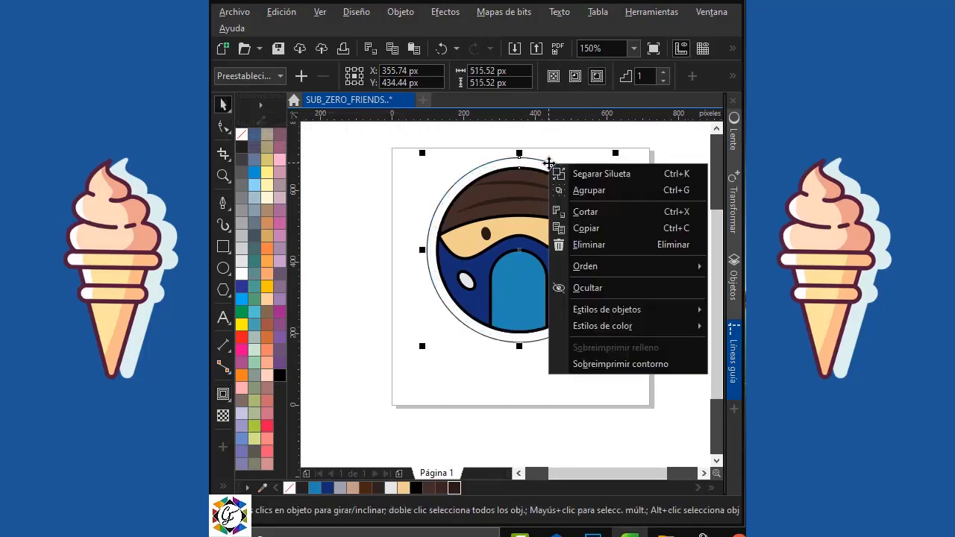
click(600, 173)
click(593, 155)
Start a jagged icicle outline with the Pen tool from the ring's lower right, about 134 px wide, ending in a deep central spike
scroll(516, 365, up, 3)
click(224, 206)
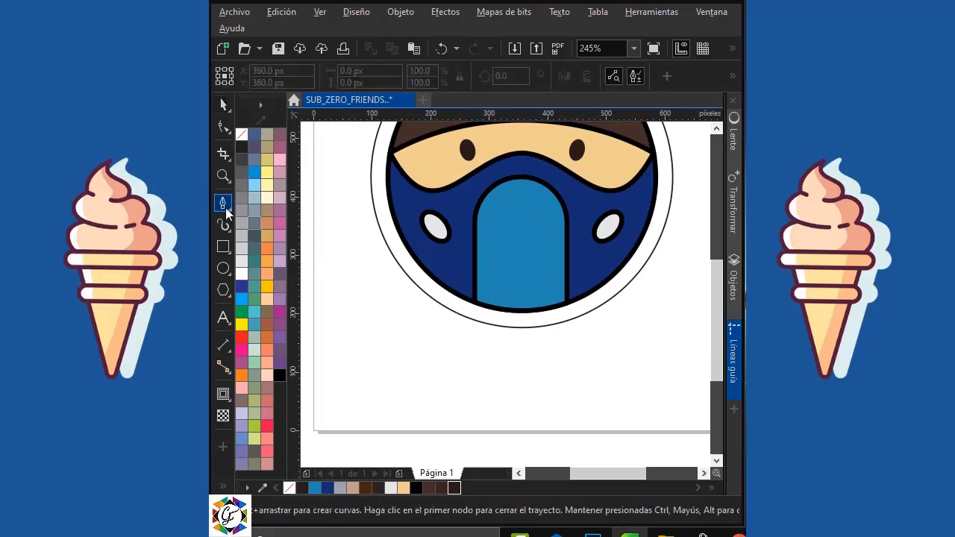
click(610, 293)
click(597, 424)
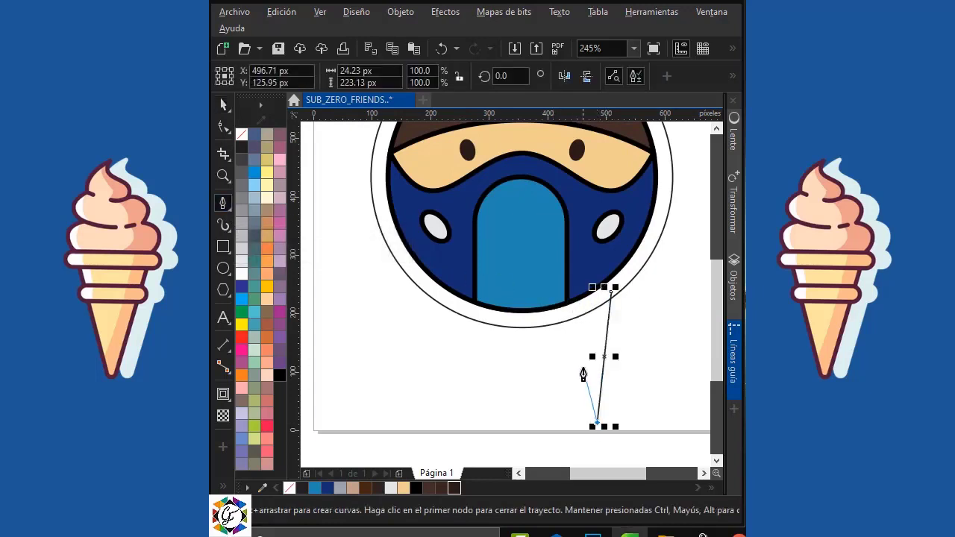
click(582, 342)
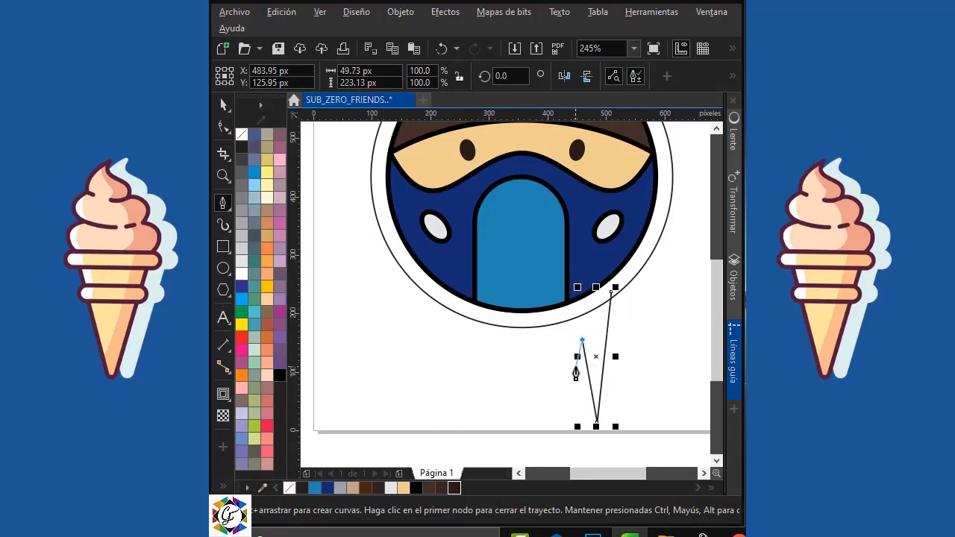
click(575, 366)
click(567, 341)
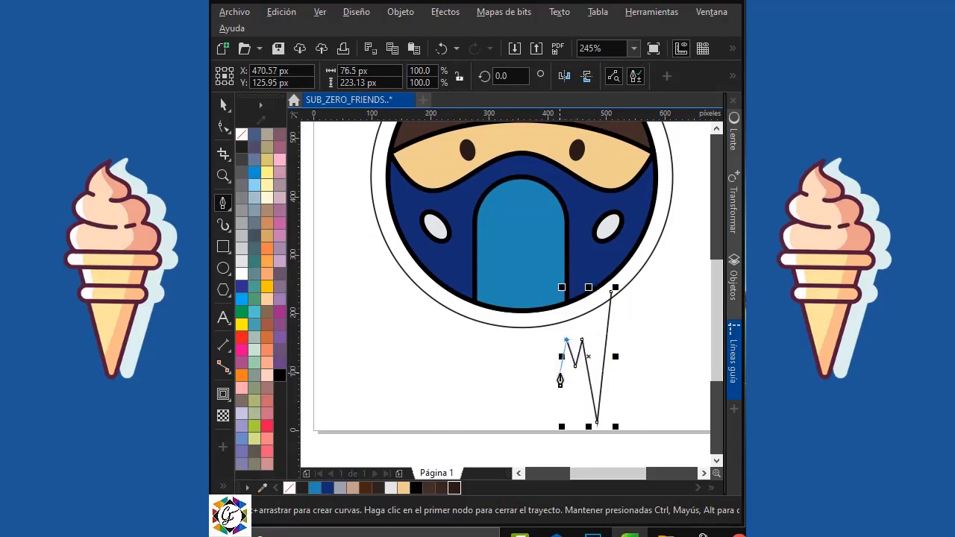
click(556, 373)
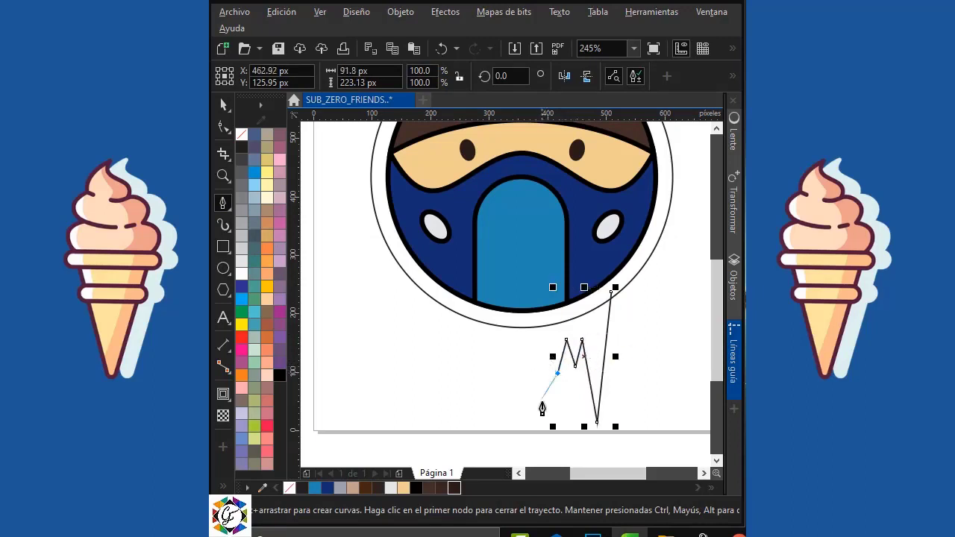
click(546, 360)
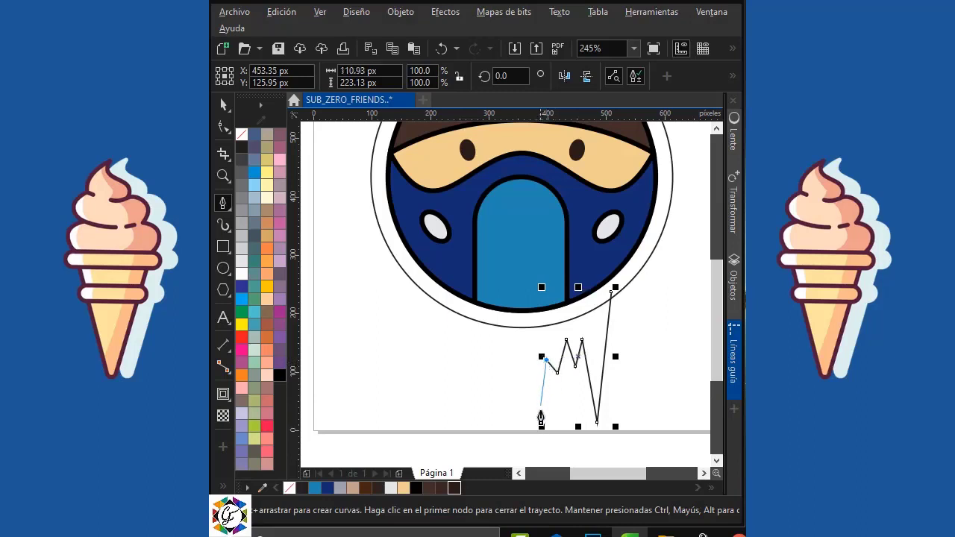
click(532, 452)
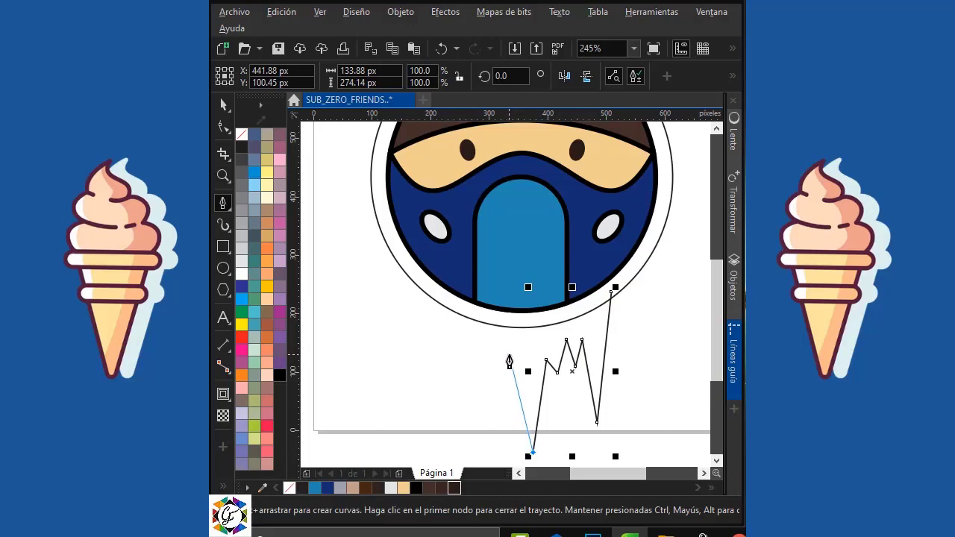
Continue the icicle outline with shorter spikes up to the ring's lower left, making the whole path about 353 px wide and 308 px high
click(513, 351)
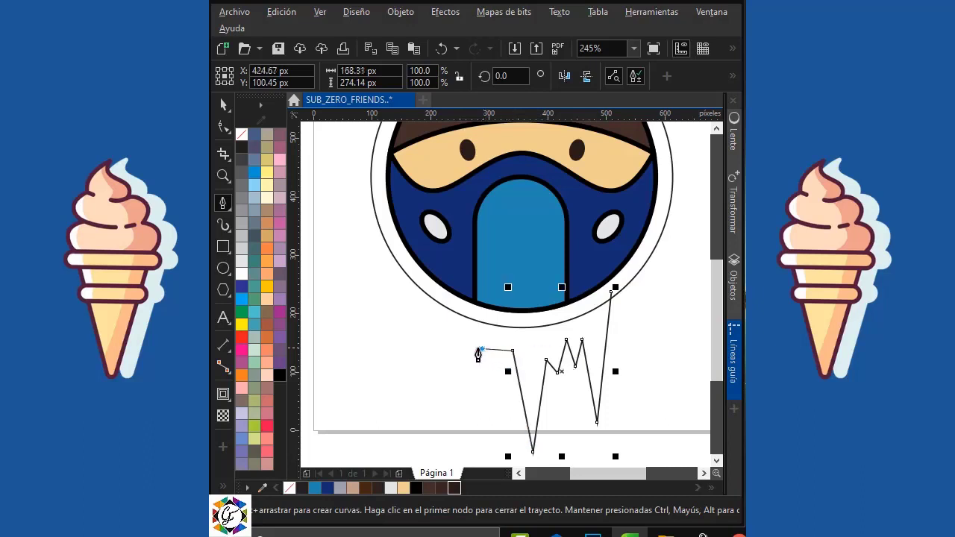
click(481, 348)
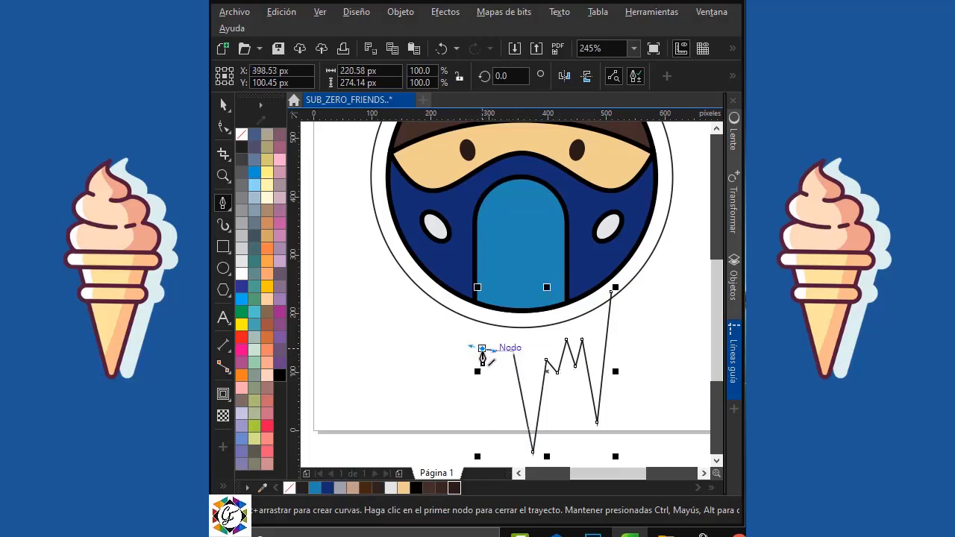
click(471, 407)
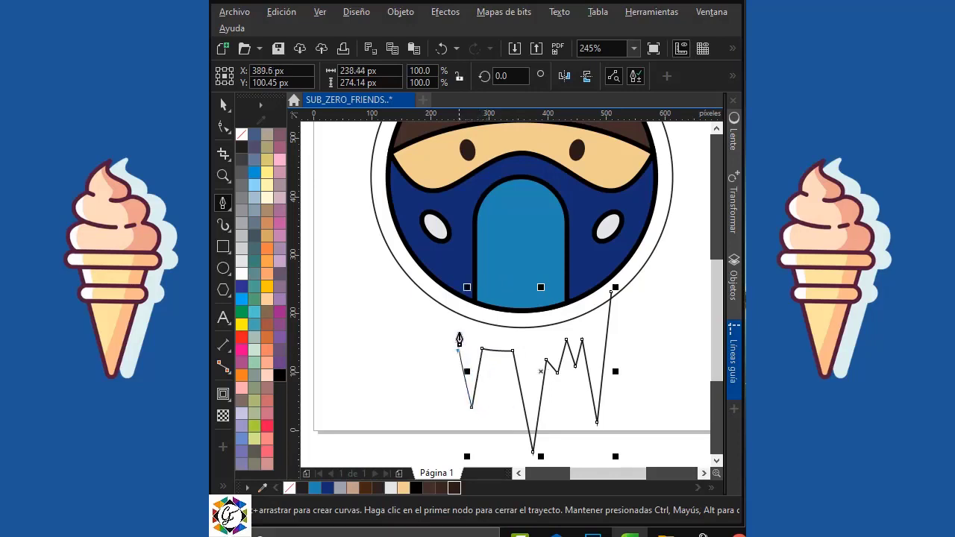
click(458, 342)
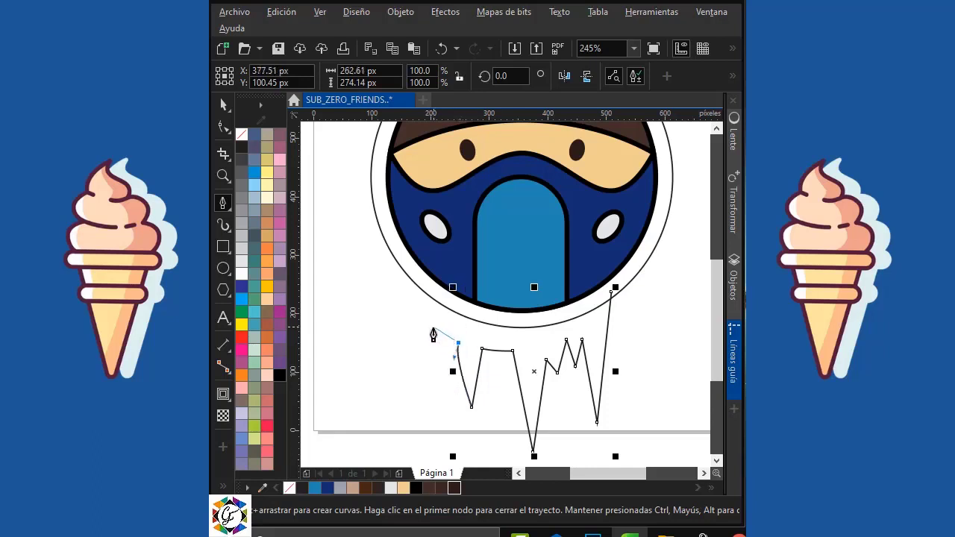
click(431, 329)
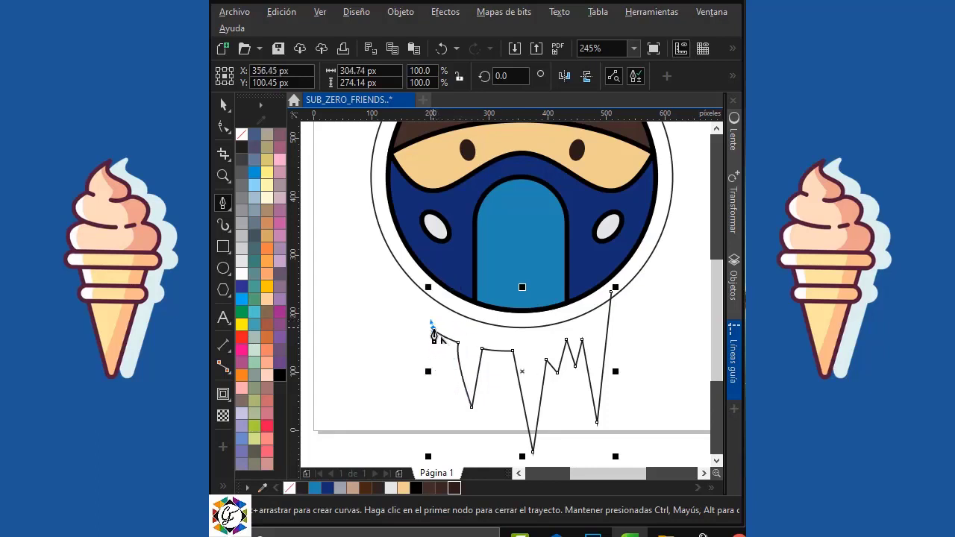
click(435, 396)
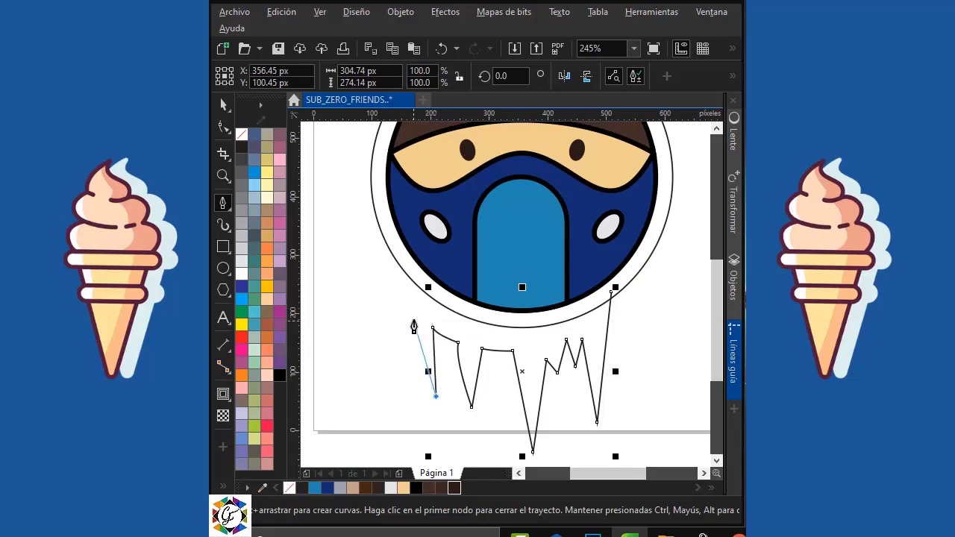
click(416, 322)
click(412, 321)
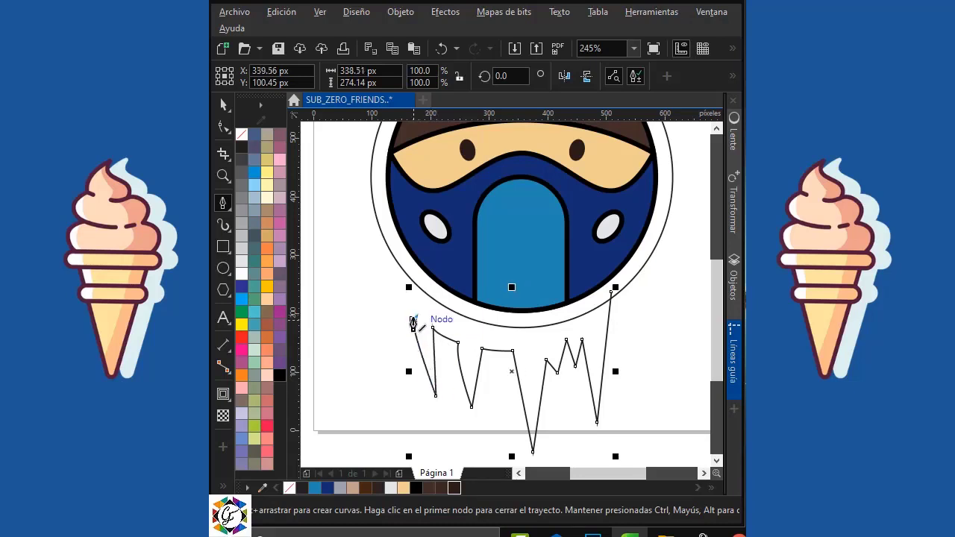
click(406, 352)
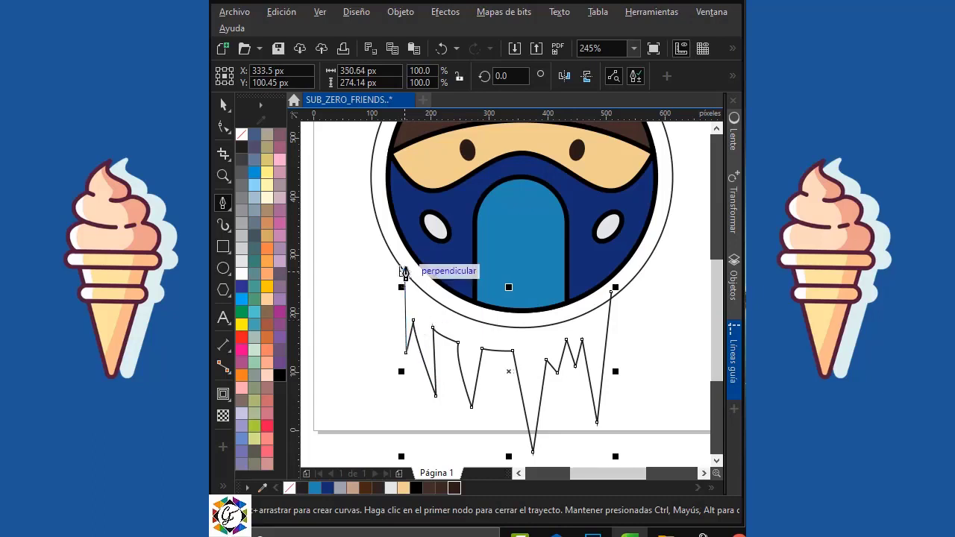
click(404, 273)
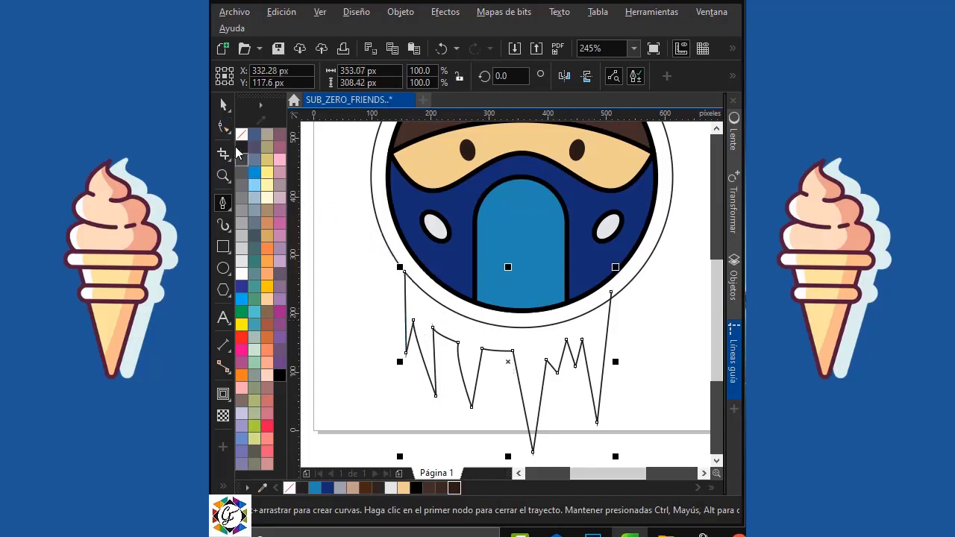
Compress the icicle outline to about 256 px high and centre it horizontally beneath the ring at about X 357 px
key(space)
drag(510, 458, 508, 426)
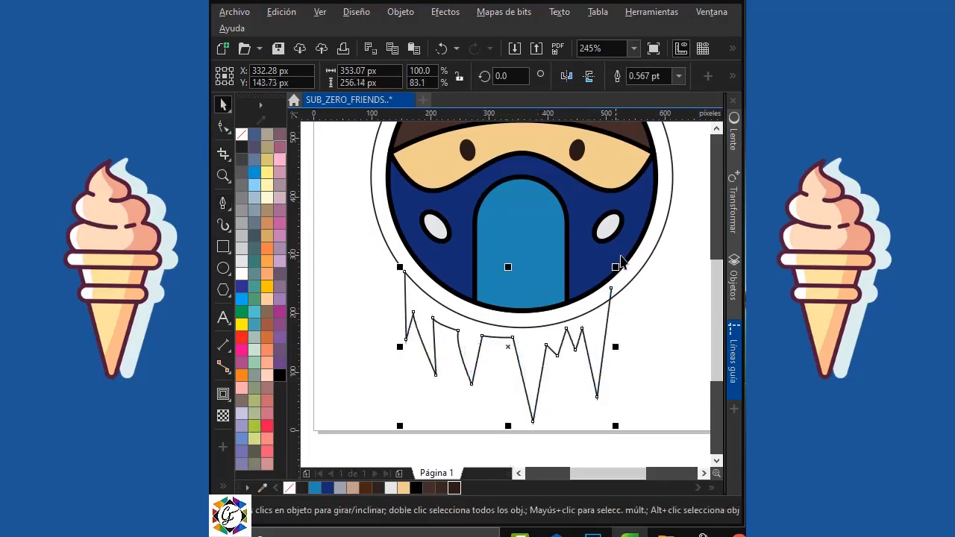
click(640, 267)
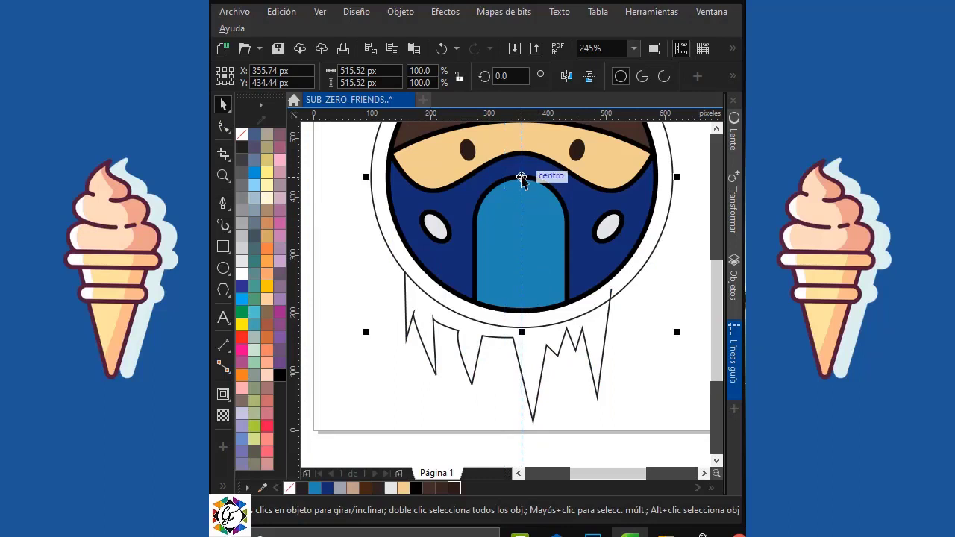
click(510, 345)
mouse_move(511, 345)
mouse_down()
mouse_move(525, 355)
mouse_move(522, 346)
mouse_up()
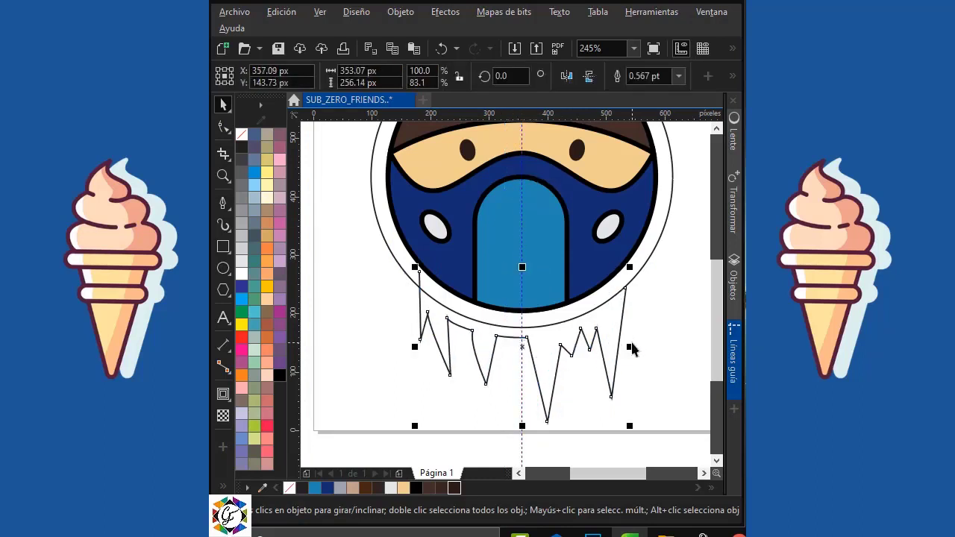
Resize the icicle outline to about 360 px wide and 234 px high and extend its right end node up to the ring
mouse_move(632, 349)
mouse_down()
mouse_move(635, 341)
mouse_move(622, 340)
mouse_up()
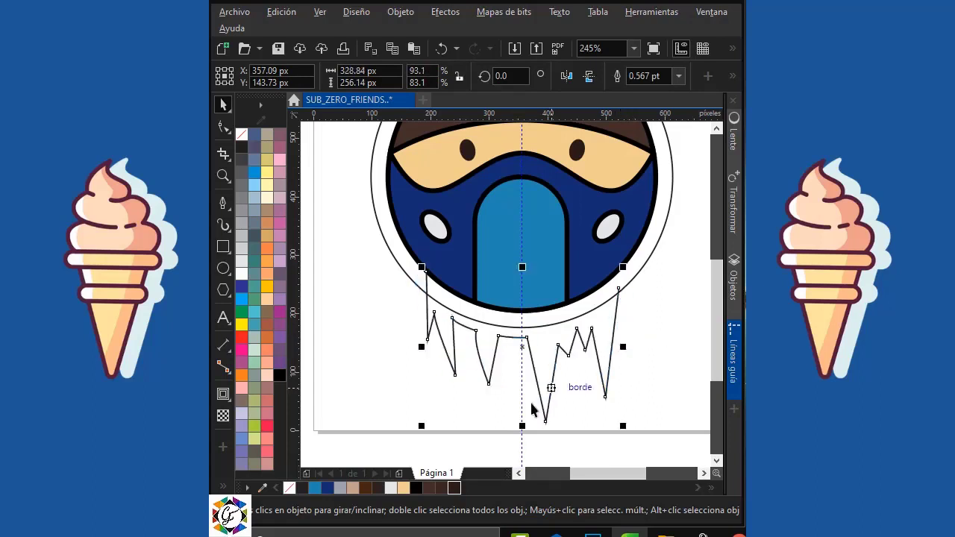
drag(522, 425, 522, 413)
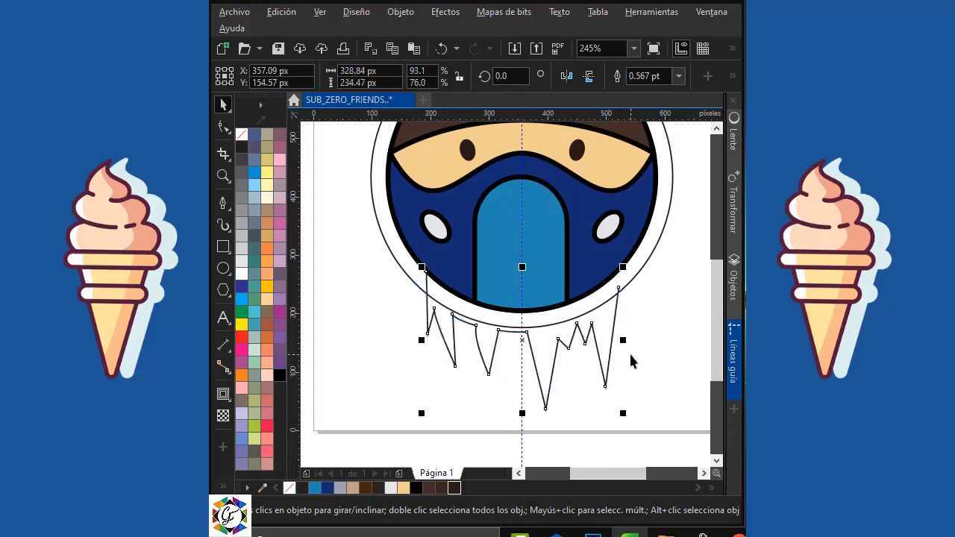
drag(622, 339, 632, 339)
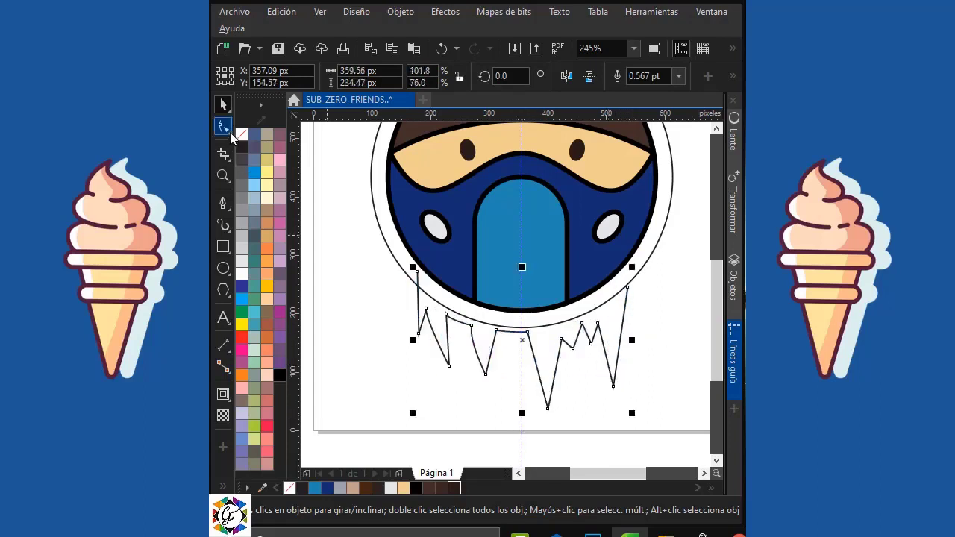
click(229, 133)
click(269, 127)
drag(627, 287, 636, 274)
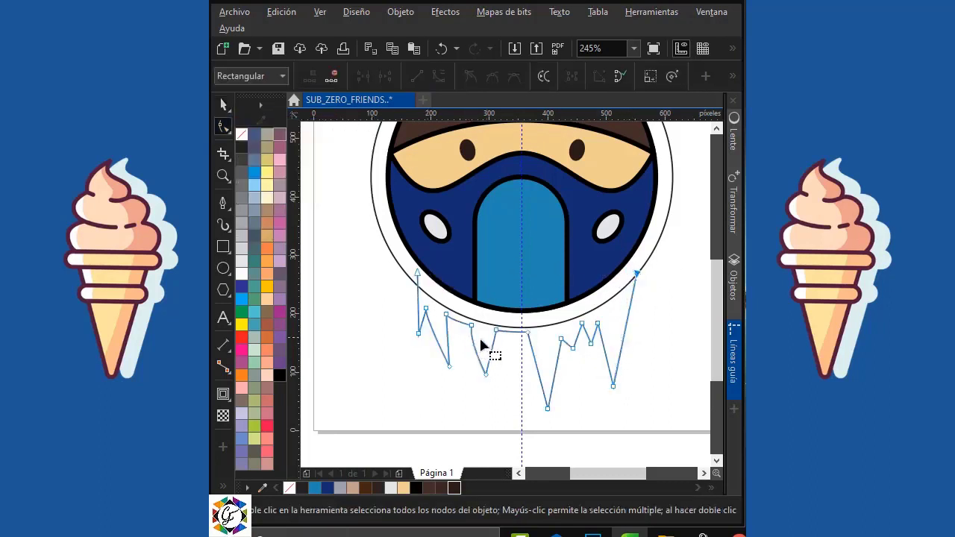
click(224, 105)
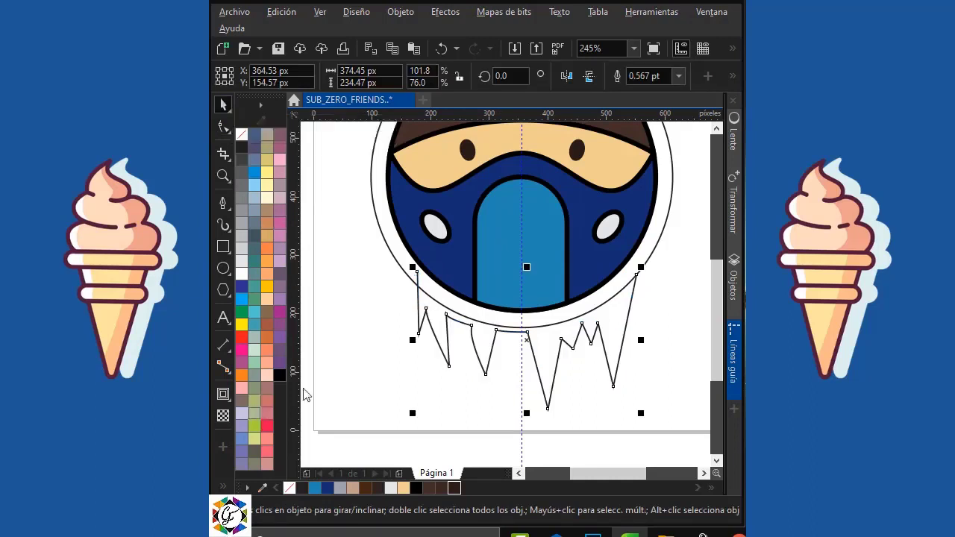
Create a filled icicle shape between the ring and the jagged outline with Smart Fill, and delete the original outline
click(223, 485)
click(254, 485)
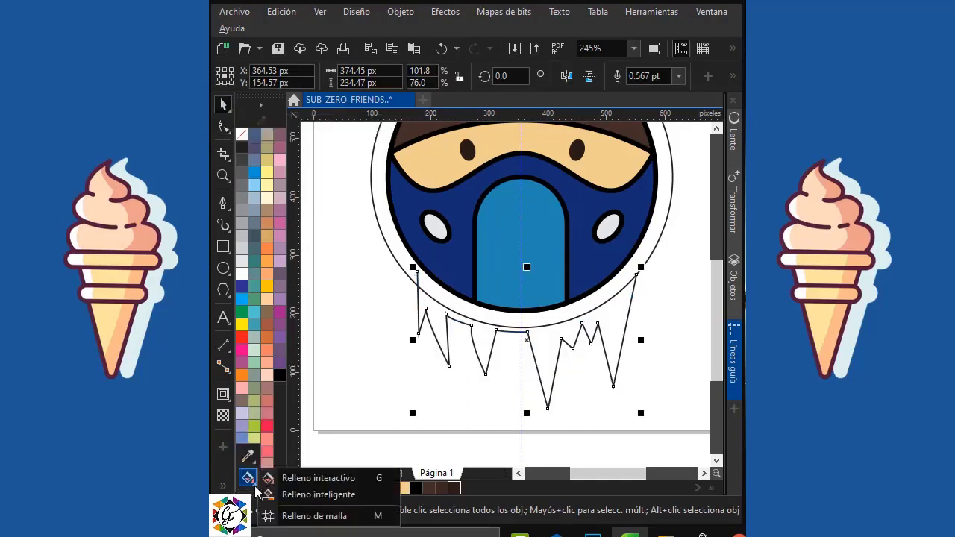
click(289, 495)
click(484, 334)
click(224, 104)
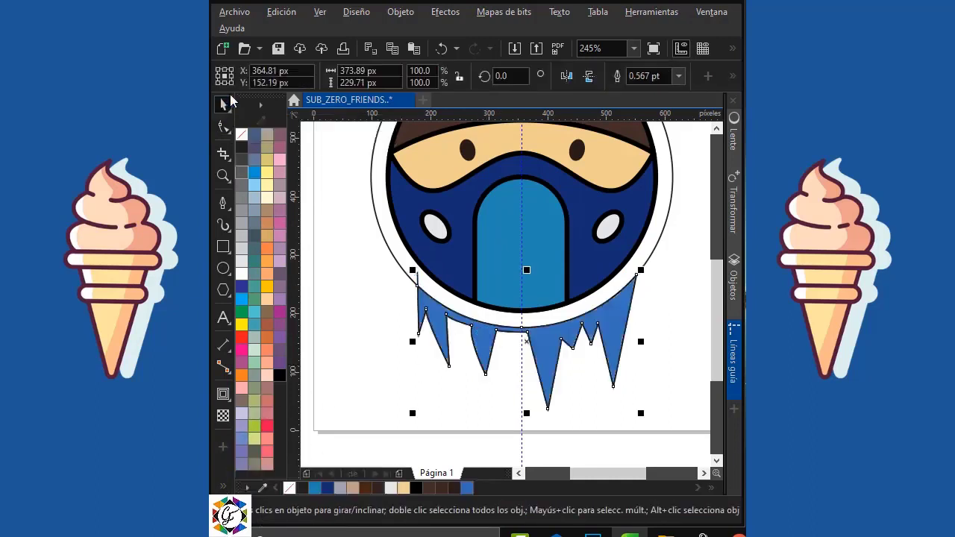
click(672, 273)
click(419, 280)
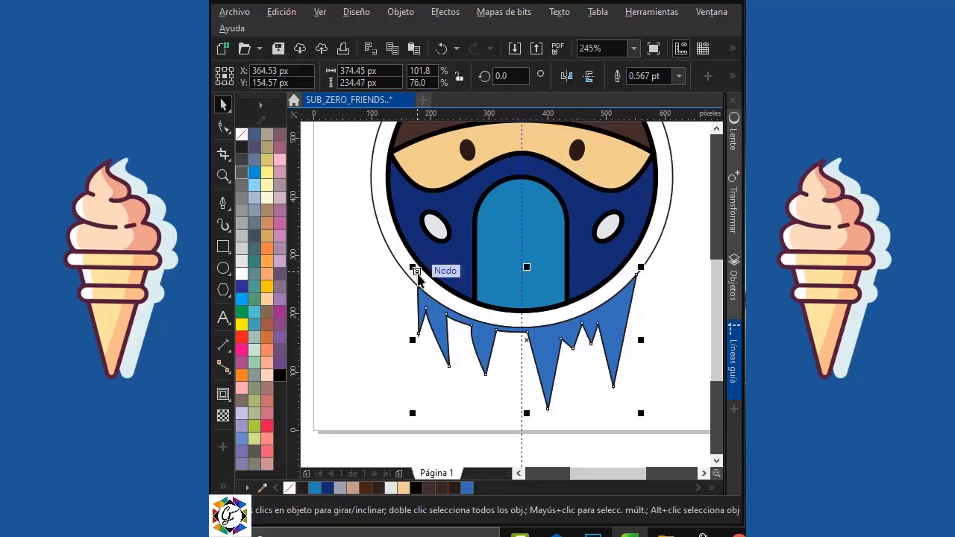
key(Escape)
Clean up the first notch on the left of the icicle shape by removing its extra node and straightening its curve
scroll(445, 328, up, 2)
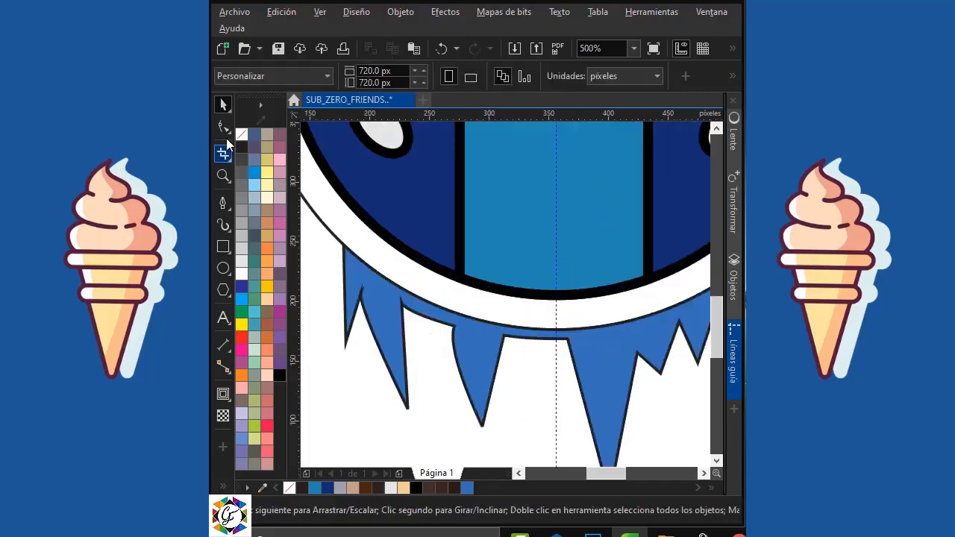
click(223, 127)
click(360, 302)
scroll(359, 299, up, 4)
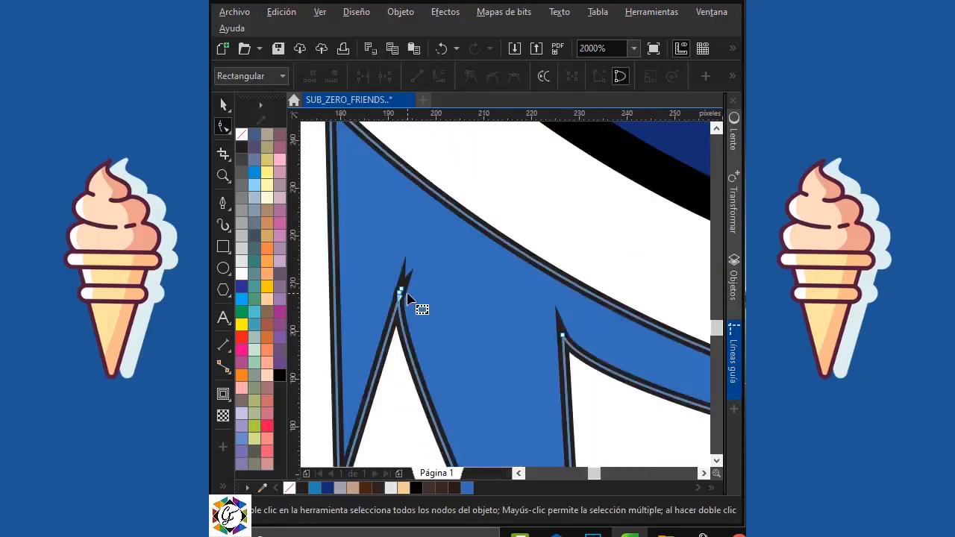
click(410, 313)
scroll(397, 306, down, 1)
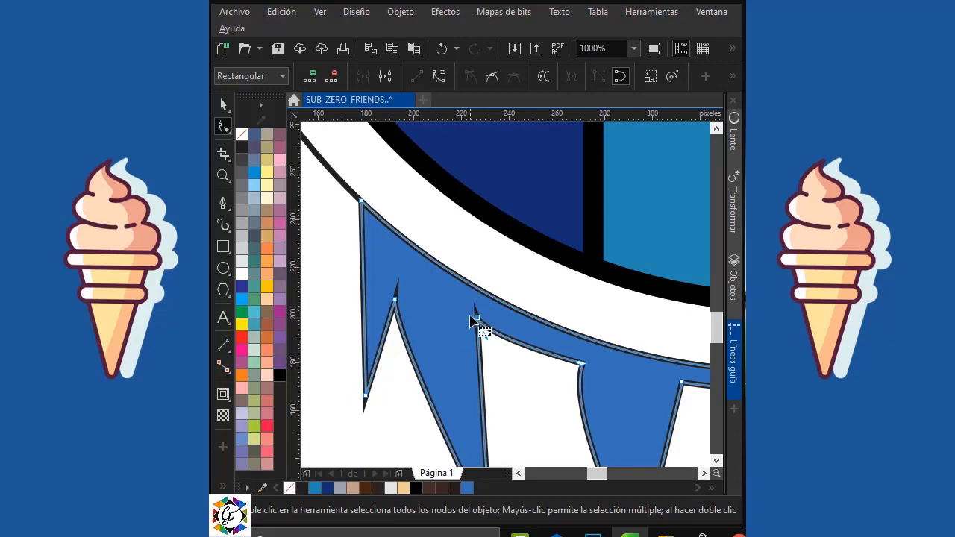
click(395, 328)
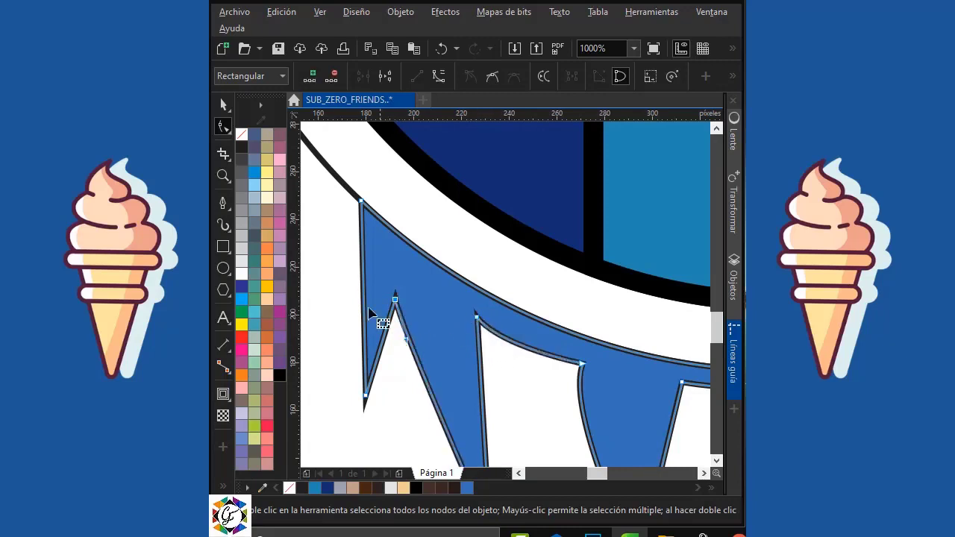
Adjust the curve handles at the second notch's right corner to straighten the adjoining icicle edge and smooth the notch's upper curve
scroll(377, 306, down, 1)
scroll(481, 340, up, 1)
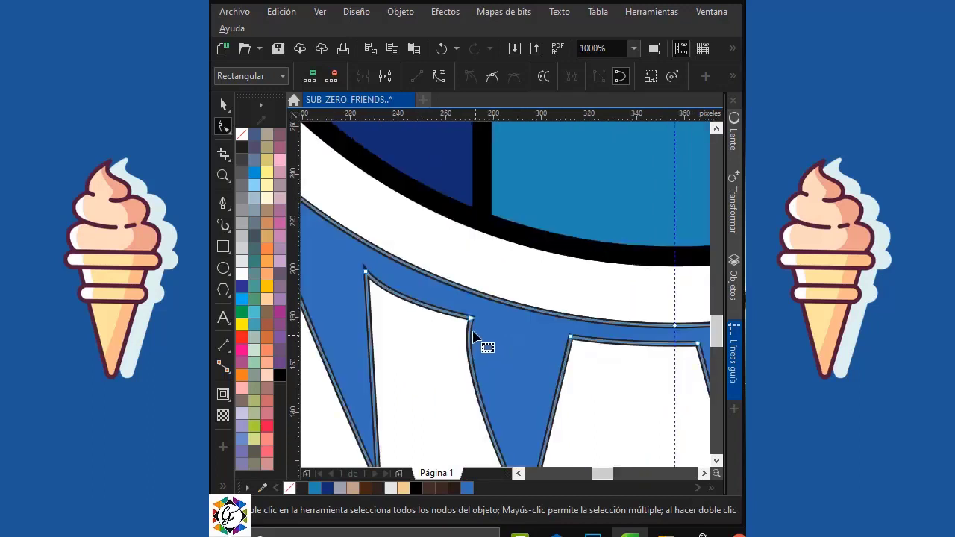
click(468, 318)
drag(456, 362, 472, 368)
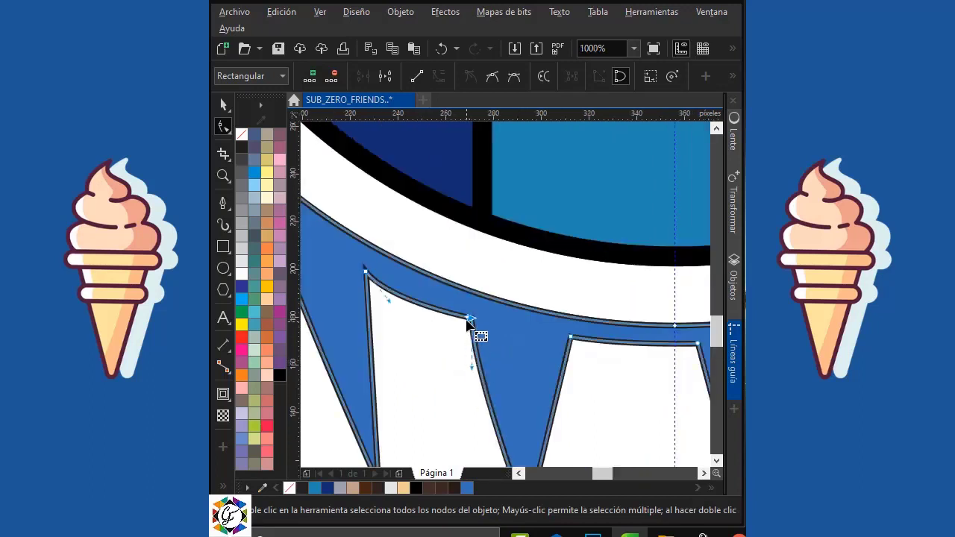
drag(466, 317, 439, 312)
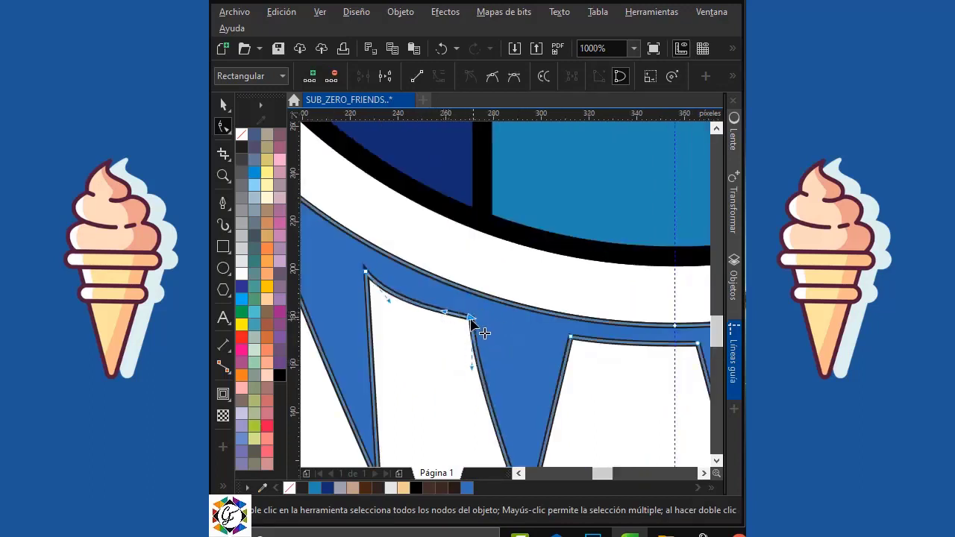
Lower the corner nodes of the wide central notch and the notch to its left to thicken the band beneath the ring
scroll(471, 328, down, 1)
scroll(452, 317, up, 1)
scroll(470, 309, down, 1)
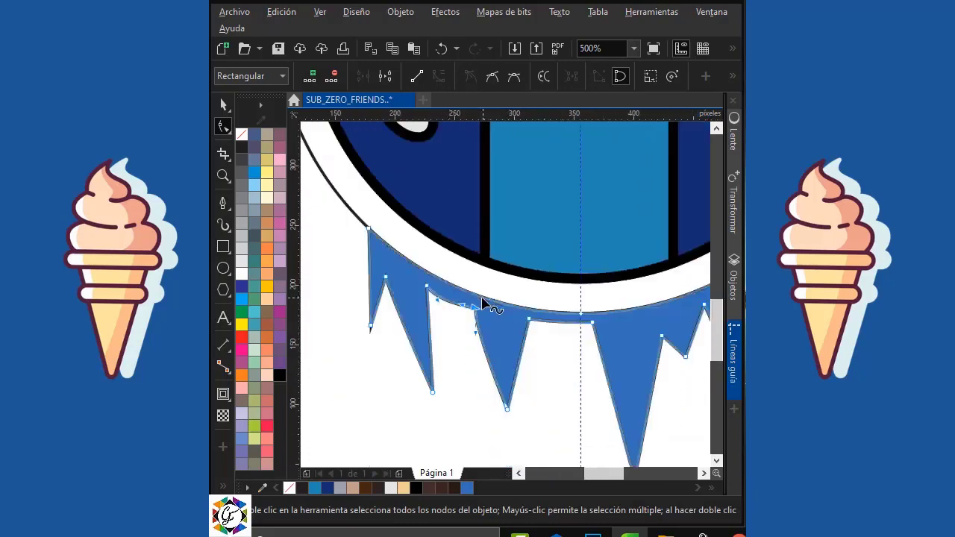
scroll(482, 302, down, 1)
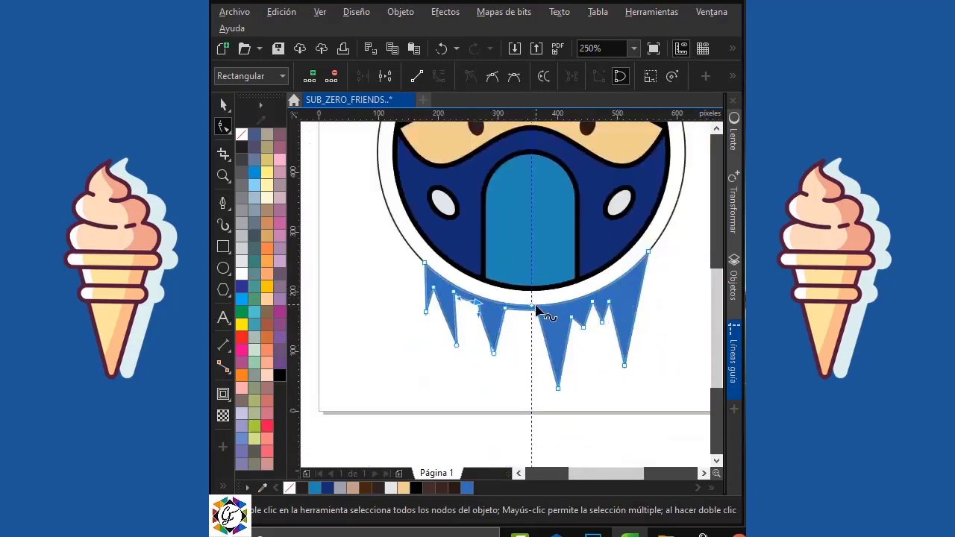
scroll(538, 311, up, 2)
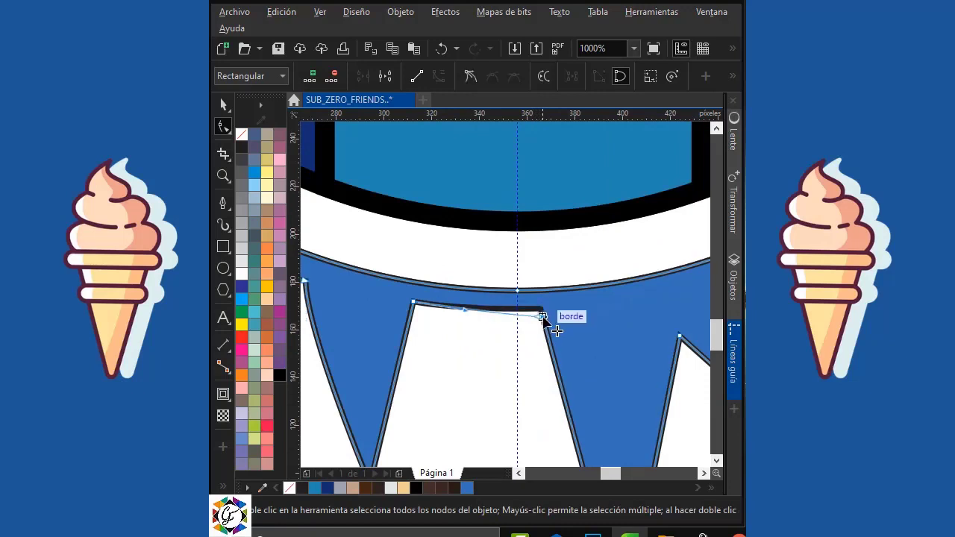
drag(413, 305, 411, 313)
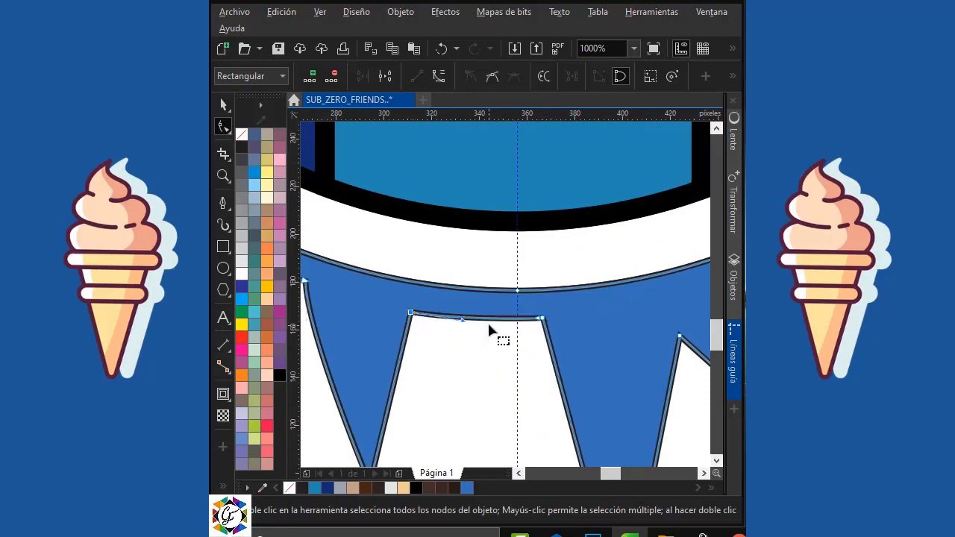
click(542, 319)
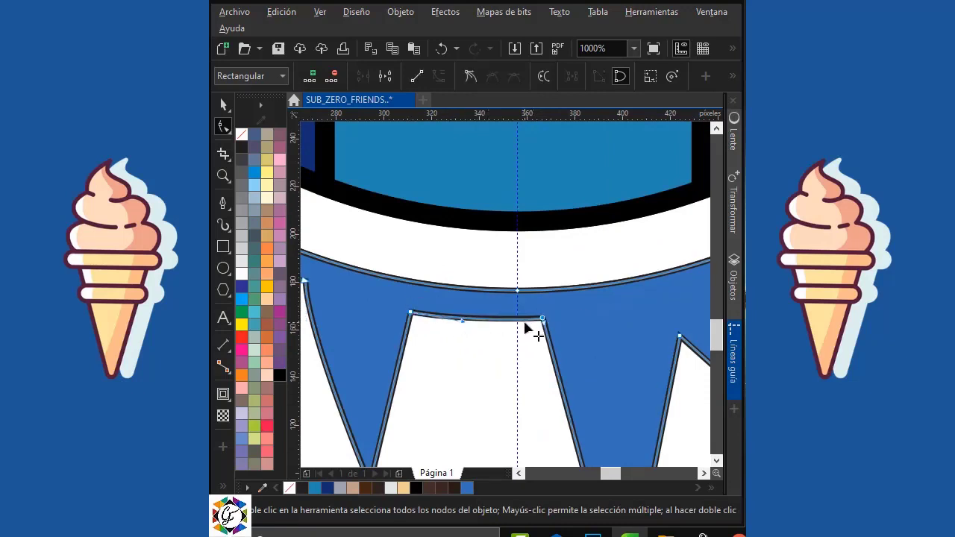
scroll(522, 326, down, 2)
scroll(377, 296, up, 2)
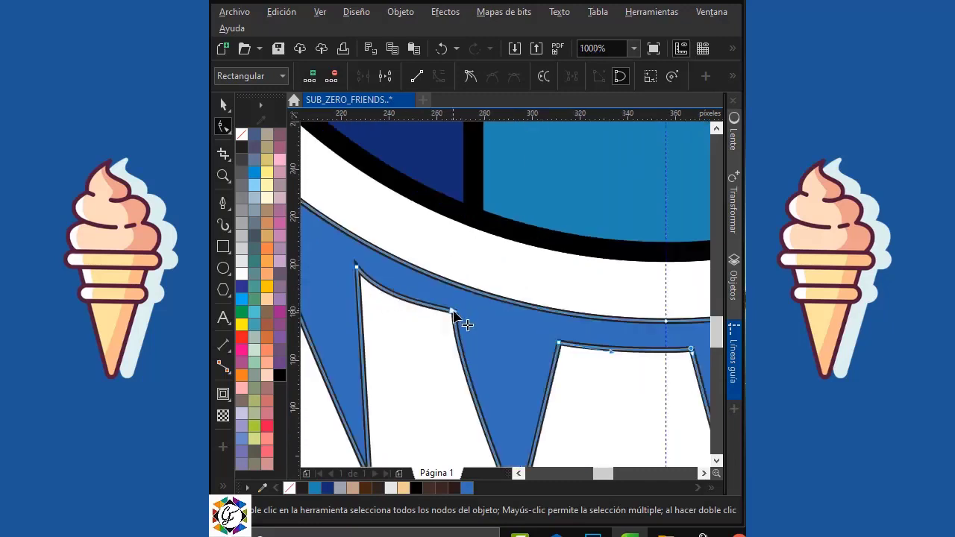
drag(452, 311, 454, 323)
mouse_move(356, 267)
mouse_down()
mouse_move(385, 299)
mouse_move(358, 283)
mouse_up()
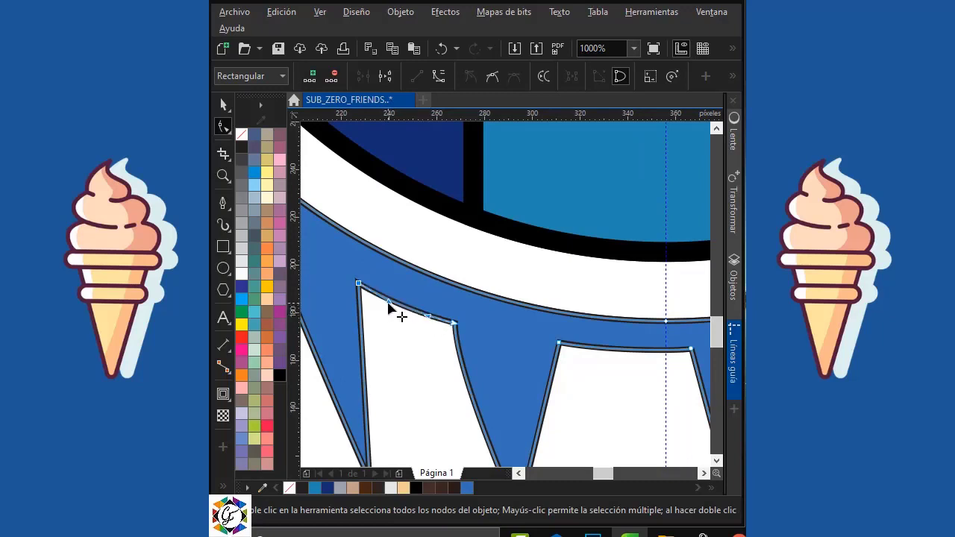
Nudge the icicle shape up 5 px and weld it with the outer ring into one continuous outline
scroll(388, 311, down, 4)
click(222, 105)
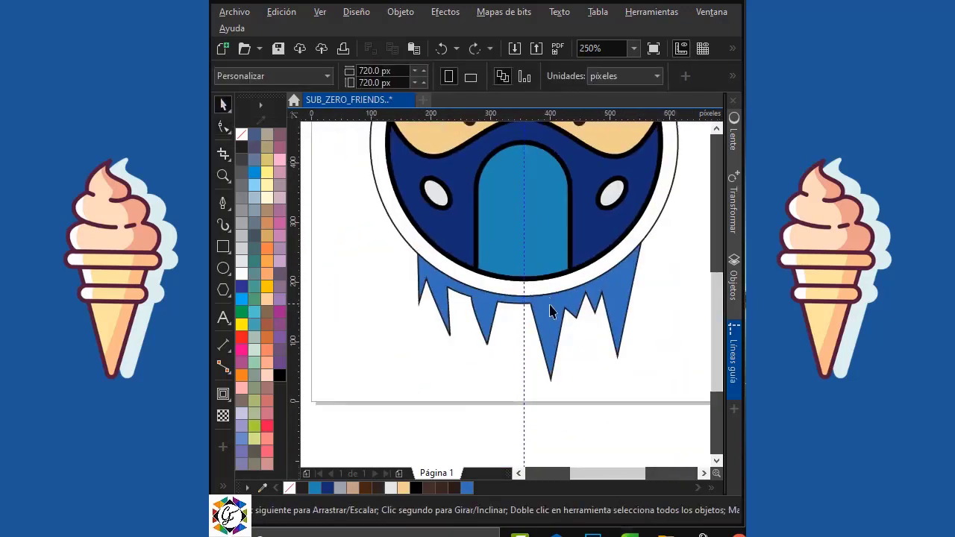
click(545, 305)
key(Up)
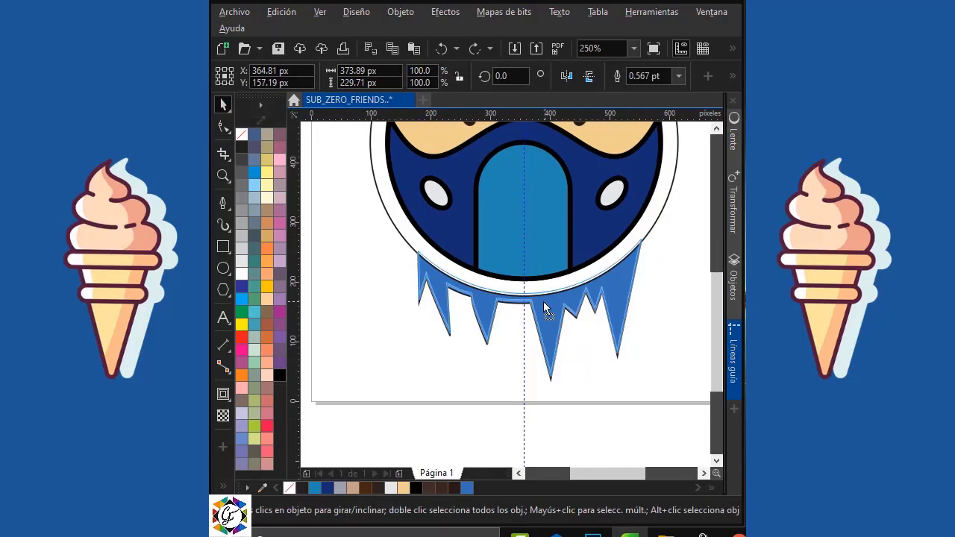
shift+click(657, 207)
click(651, 77)
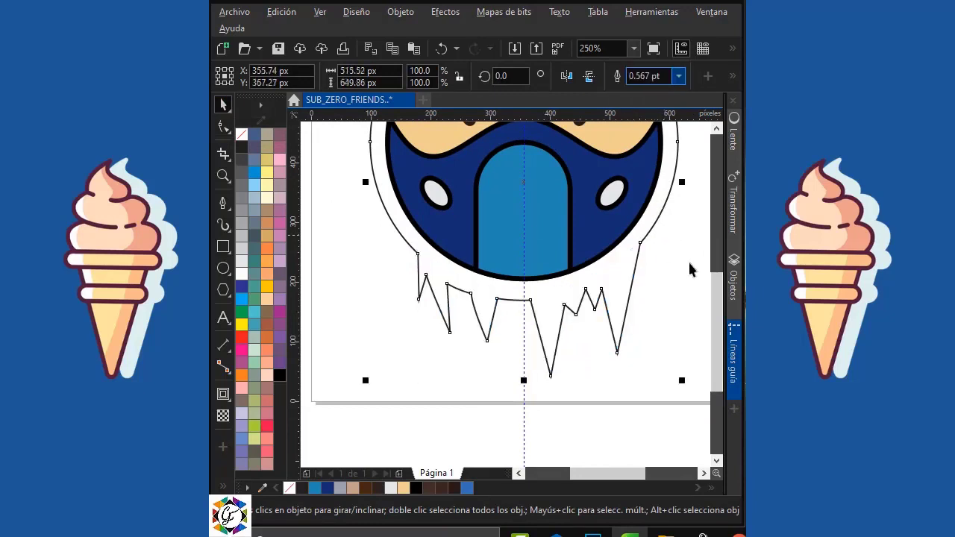
click(687, 260)
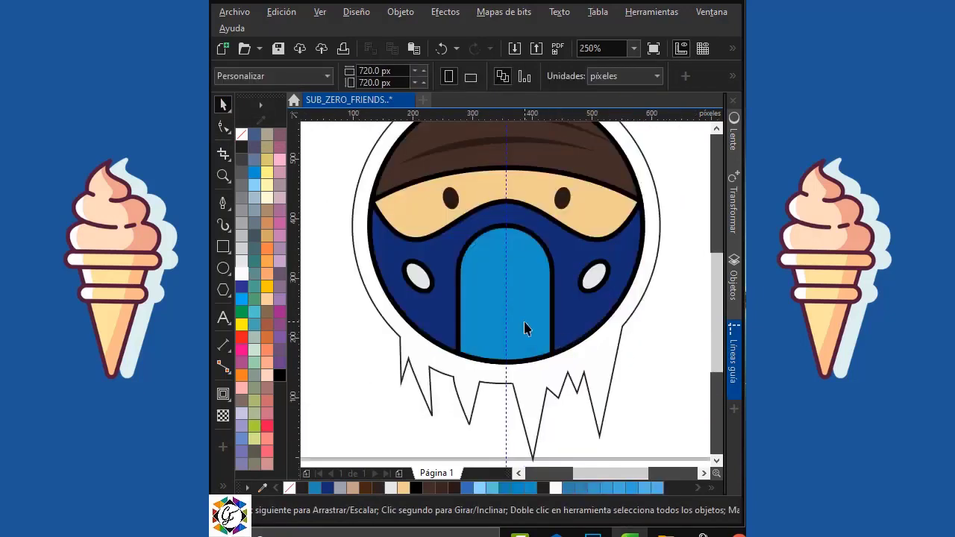
Fill the mask's central panel and the icicle ring with light blue, and remove the ring's outline
click(524, 326)
click(656, 487)
click(651, 376)
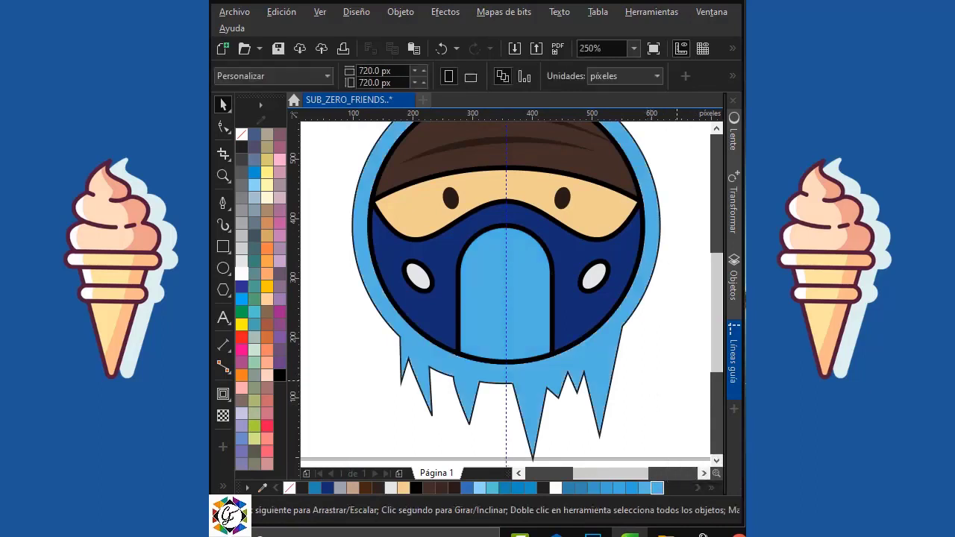
click(407, 218)
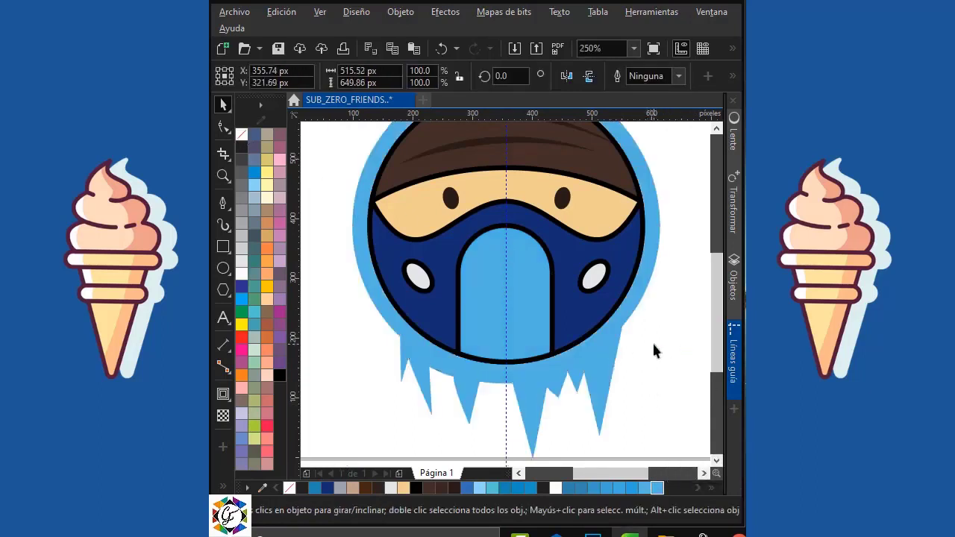
click(652, 347)
Delete the vertical guideline and add a 720 × 720 px page-size rectangle behind the character
scroll(523, 320, down, 2)
click(513, 169)
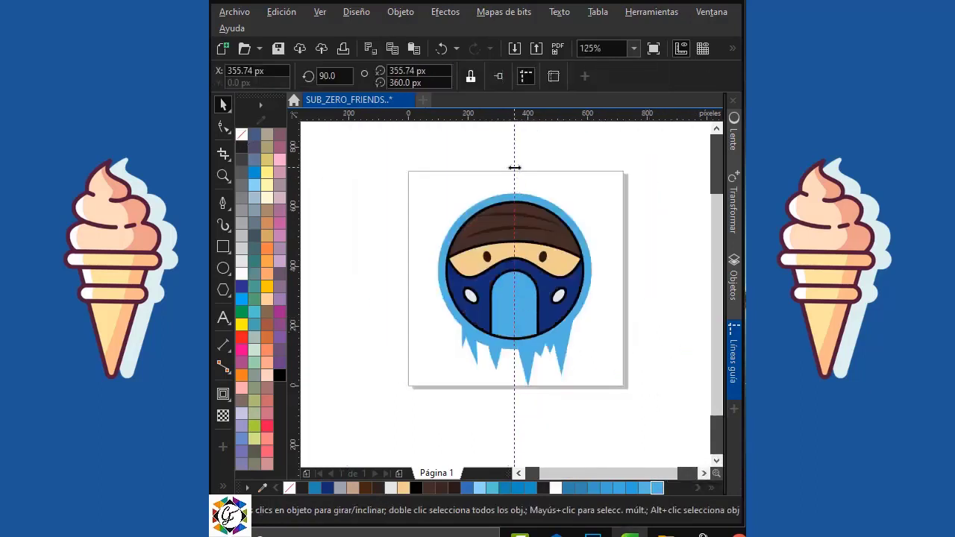
key(Delete)
double_click(223, 249)
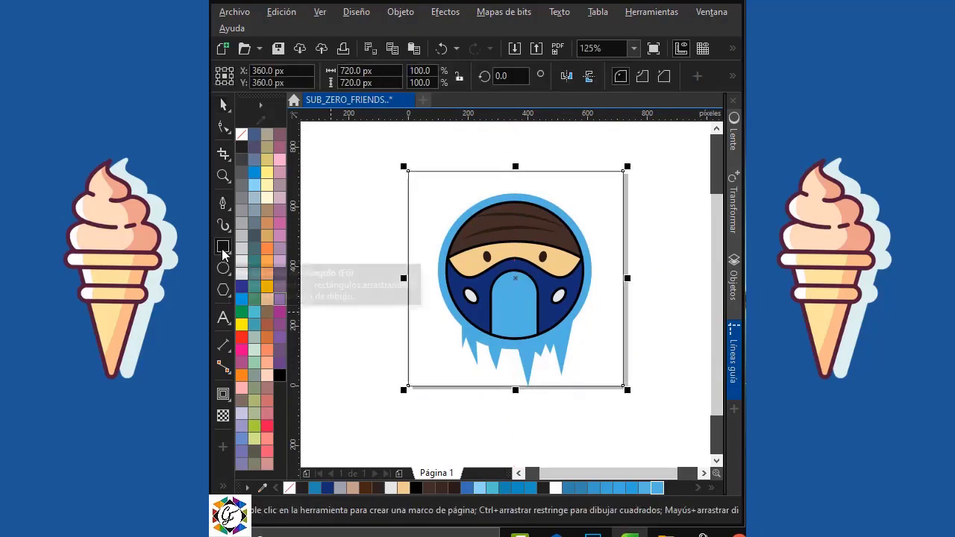
click(223, 106)
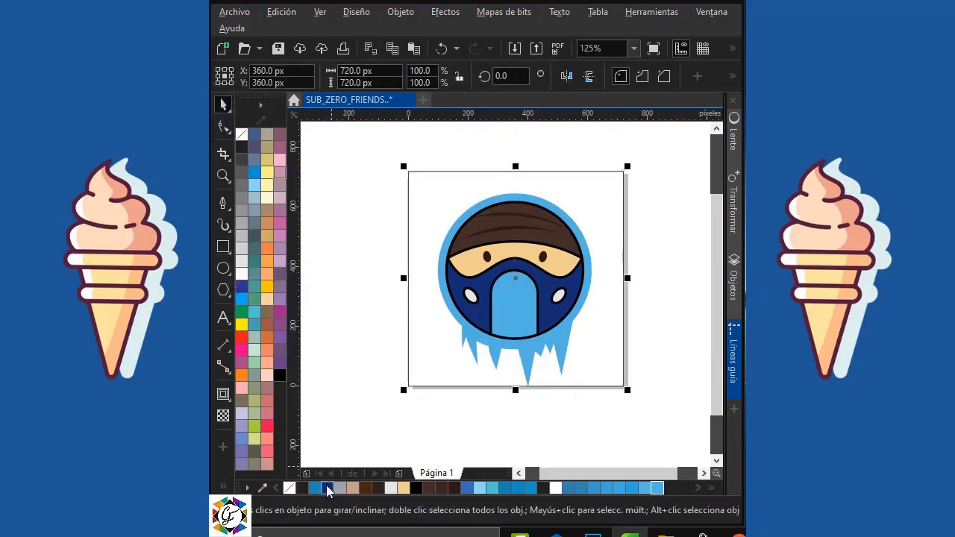
Fill the page-size background rectangle with medium blue from the document palette
click(327, 489)
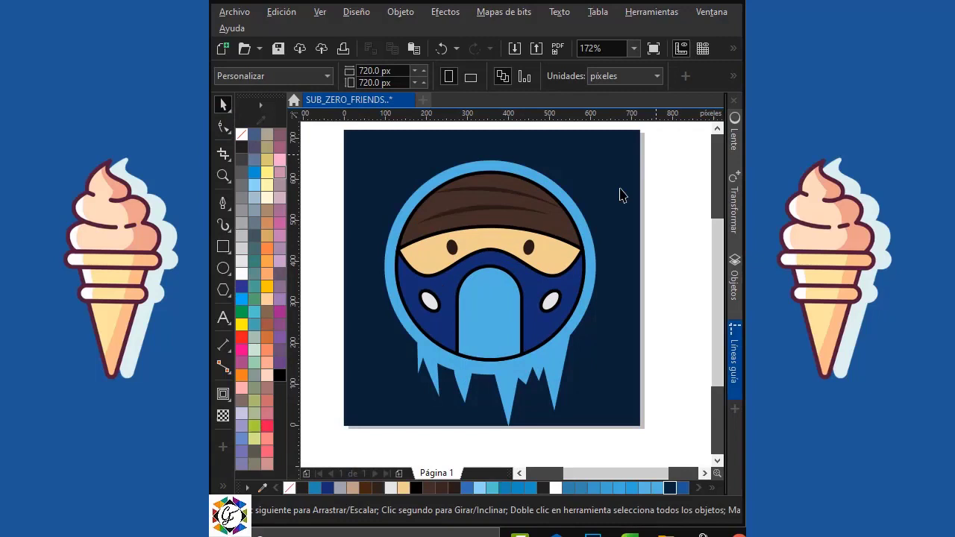
click(611, 178)
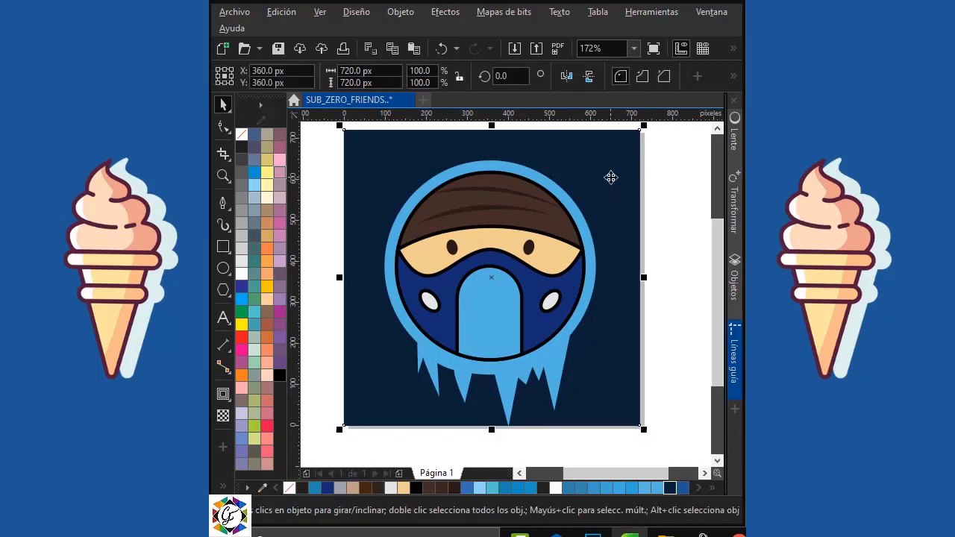
click(682, 489)
click(683, 336)
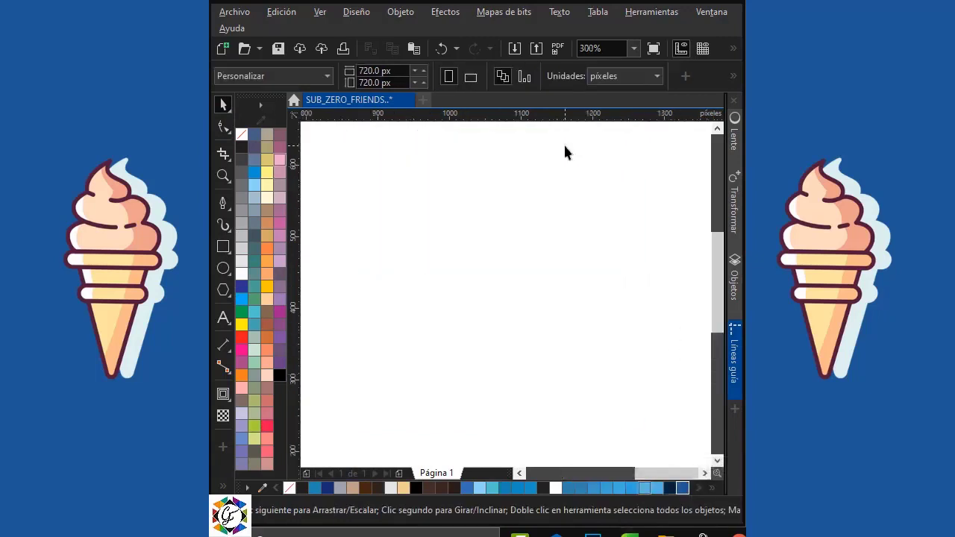
Draw a tall narrow rectangle about 39.6 px wide and 194.8 px high on the empty area beside the page
click(226, 250)
drag(471, 209, 502, 353)
key(space)
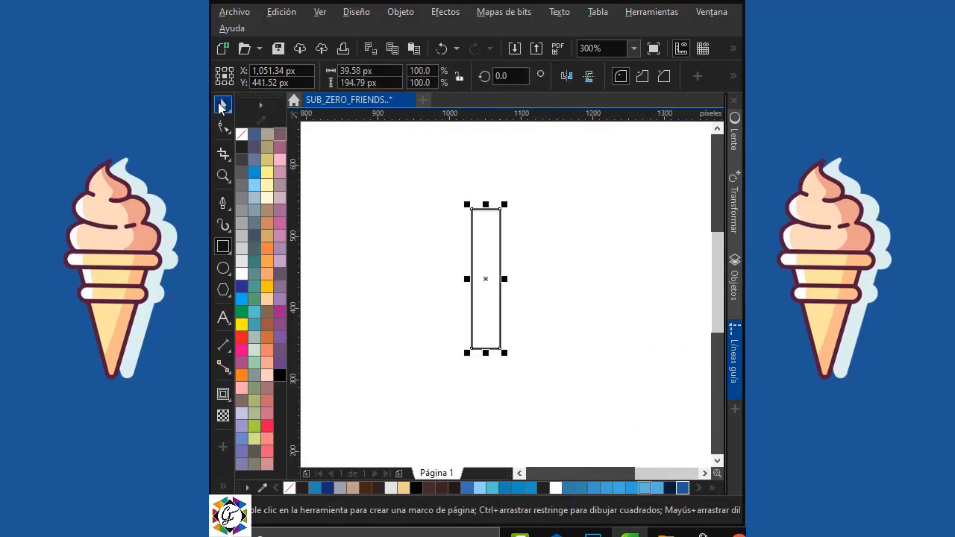
Fully round the ends of the tall rectangle and make a half-height copy aligned with its upper end
key(F10)
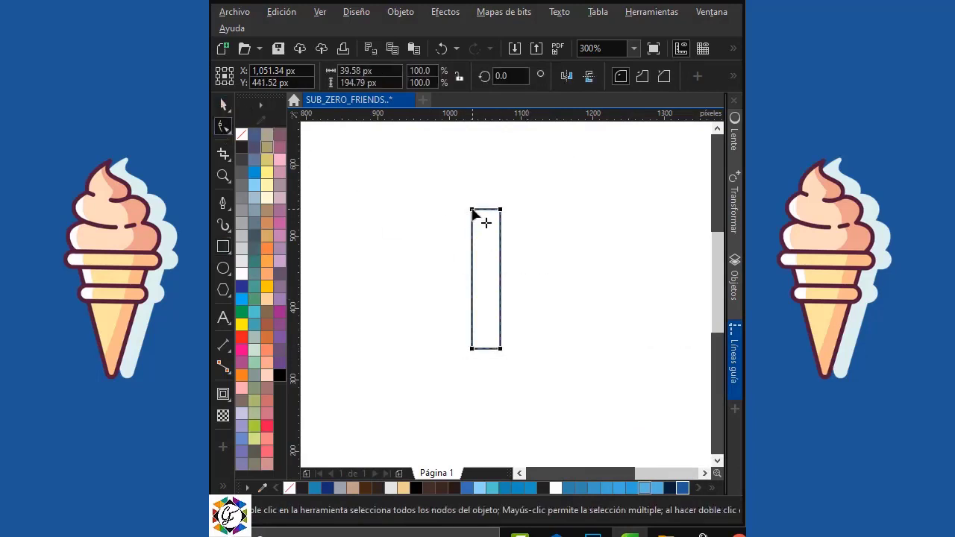
key(space)
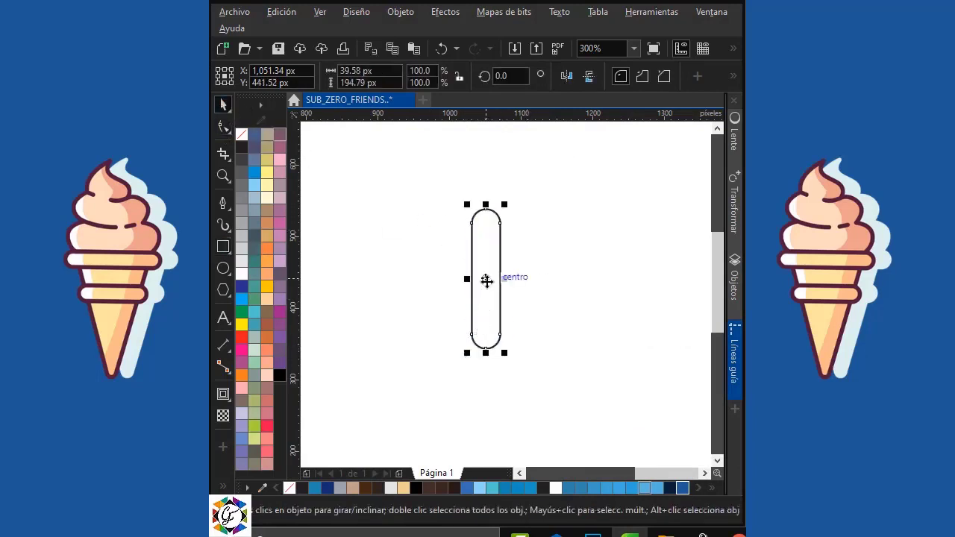
drag(486, 353, 487, 264)
click(487, 249)
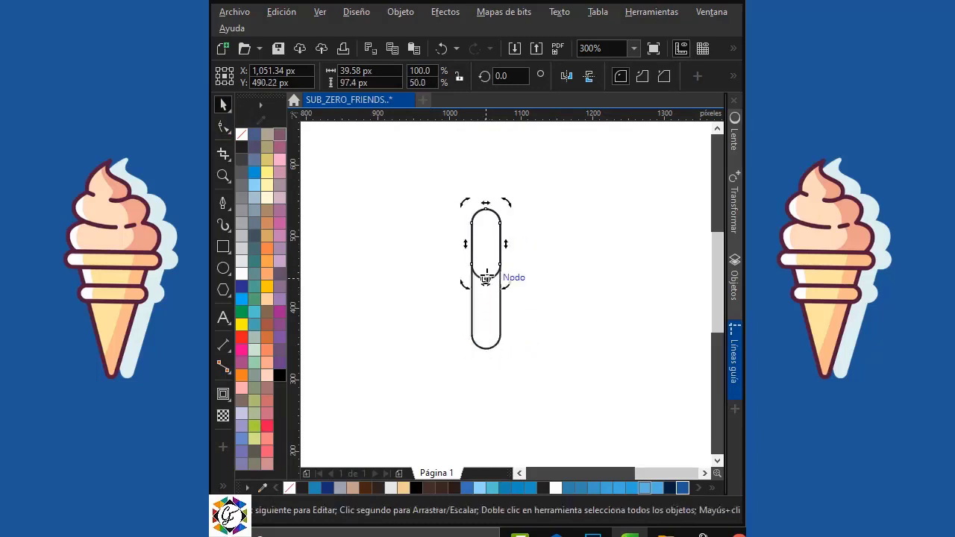
Rotate the half-height bar 50° about its lower end and add a mirrored duplicate rotated to -50°
click(494, 77)
text(50)
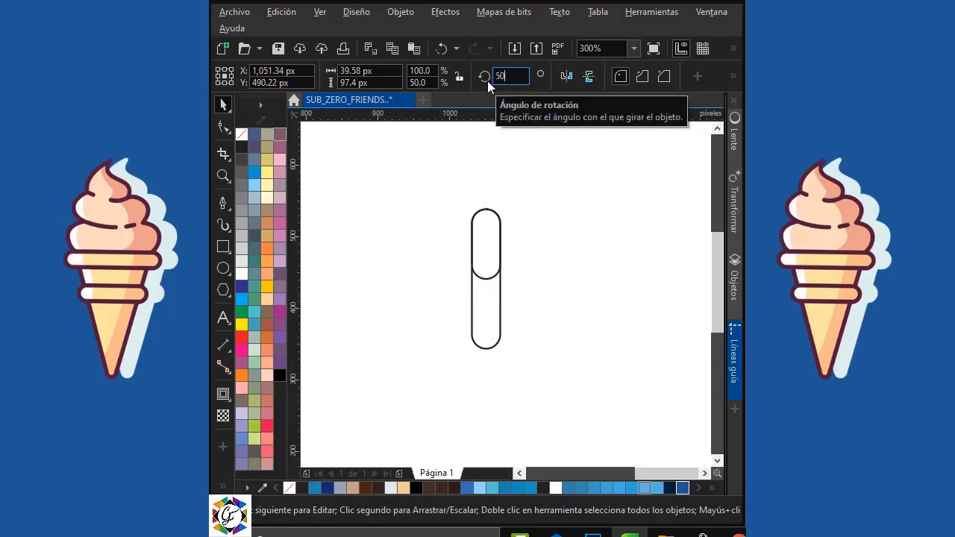
key(Return)
click(549, 212)
click(456, 253)
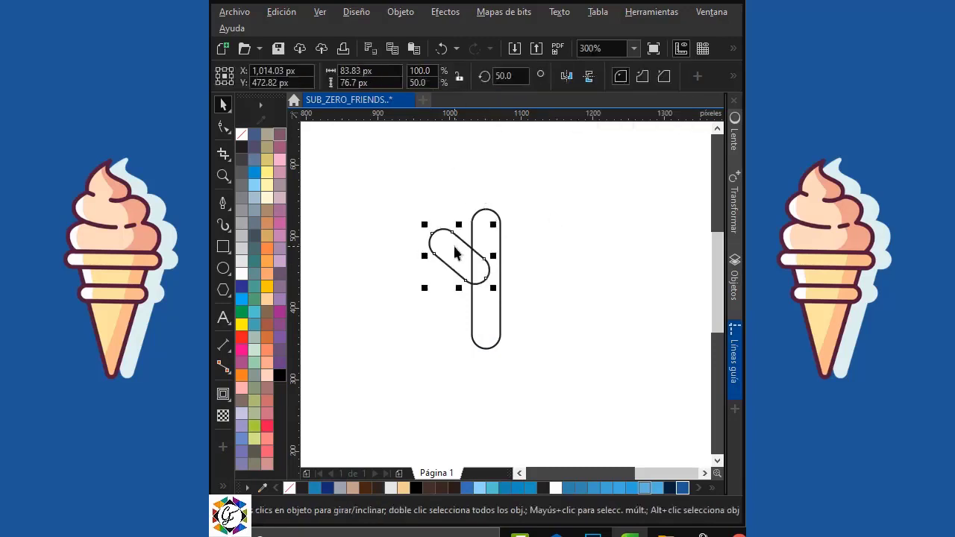
click(496, 76)
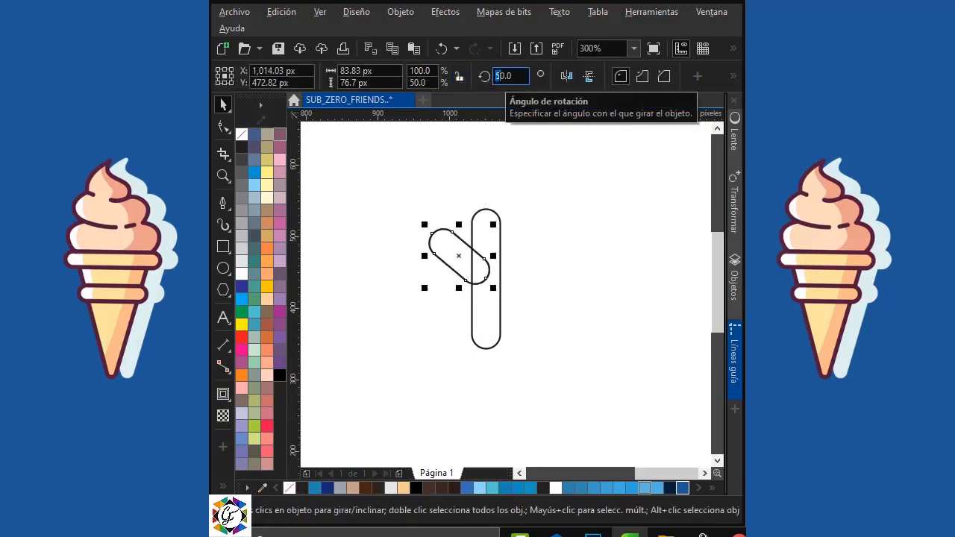
text(-)
key(Return)
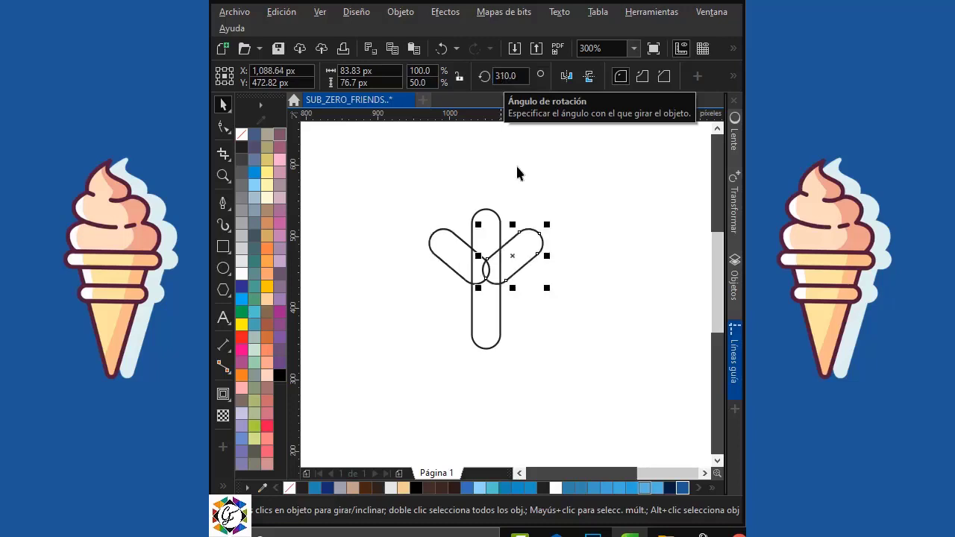
click(576, 226)
Weld the upright bar and the two angled bars into one branch shape
click(486, 224)
shift+click(519, 248)
shift+click(450, 249)
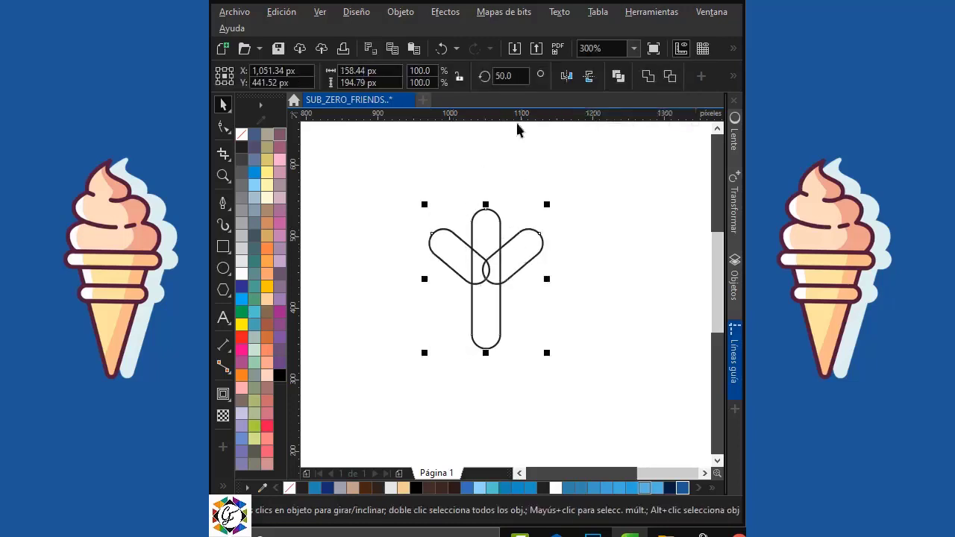
click(647, 77)
click(659, 194)
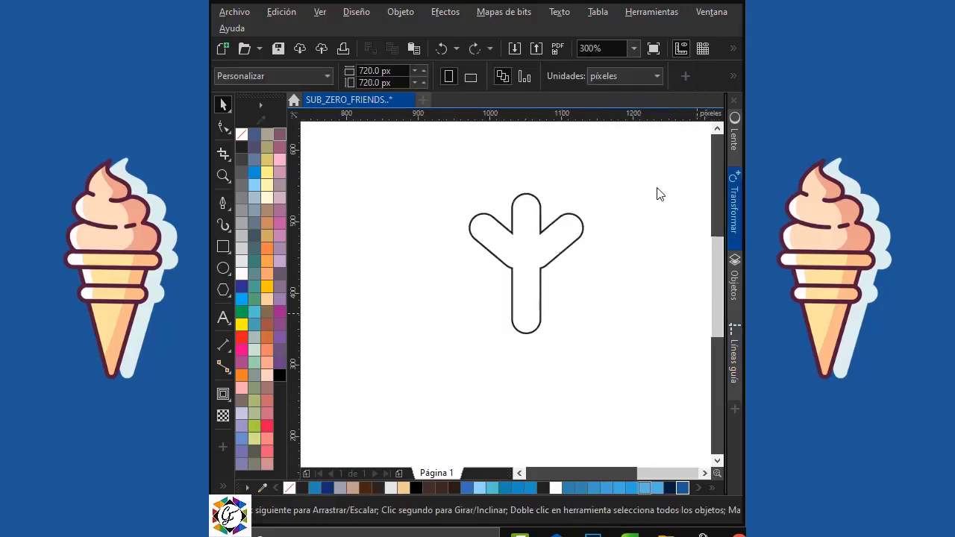
Lengthen the branch's stem by moving its lower end nodes down until the shape is about 229 px high
click(532, 261)
click(226, 129)
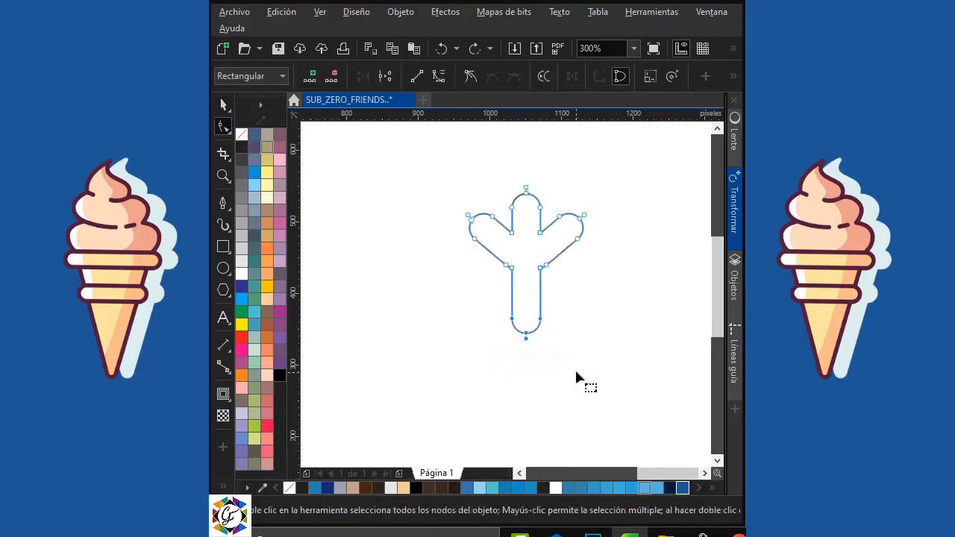
drag(540, 319, 540, 336)
click(224, 105)
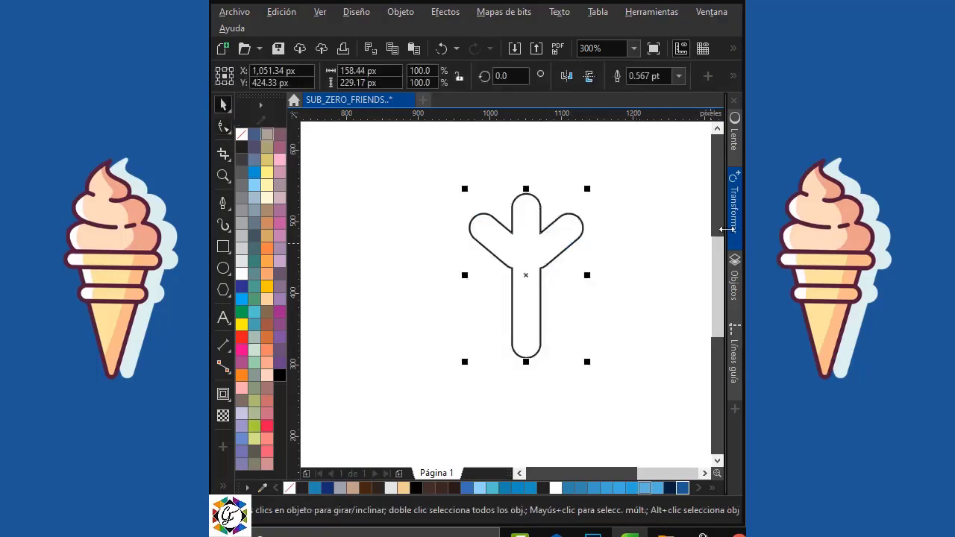
Create 5 copies of the branch rotated 60° apart around the lower end of its stem
click(735, 198)
click(432, 282)
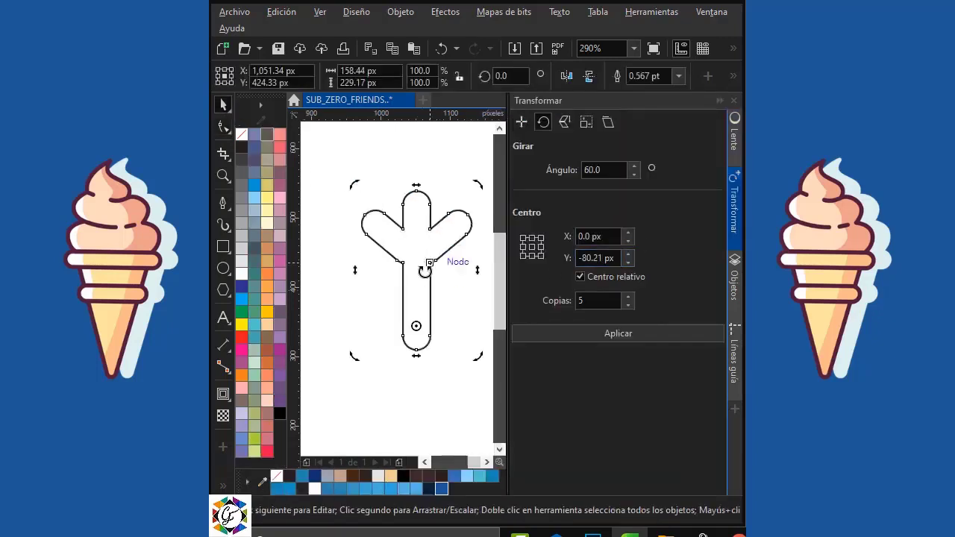
click(531, 247)
drag(416, 269, 417, 349)
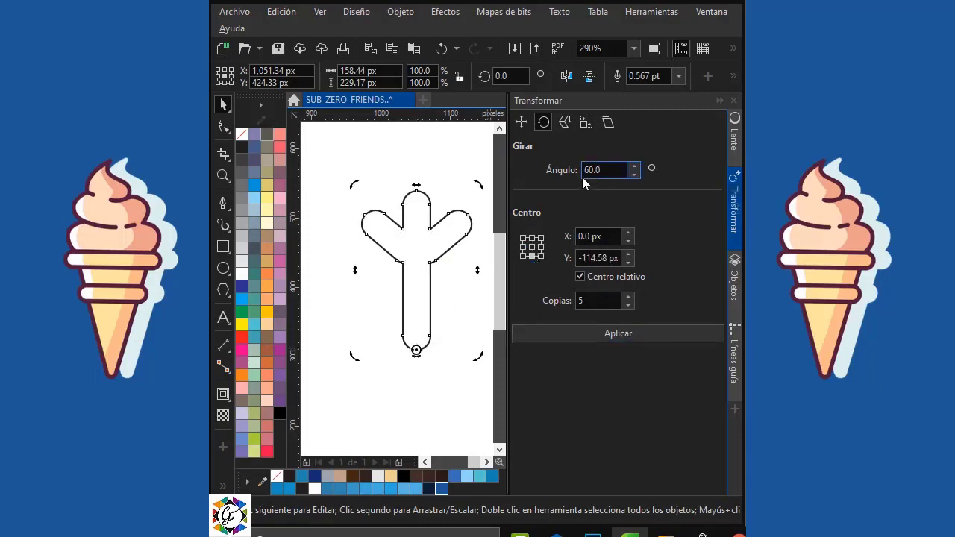
click(577, 335)
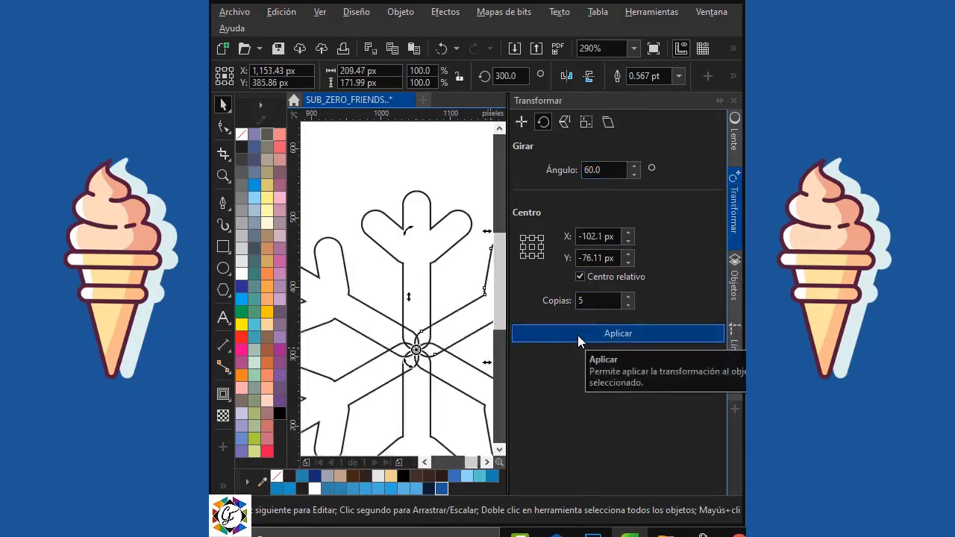
click(734, 224)
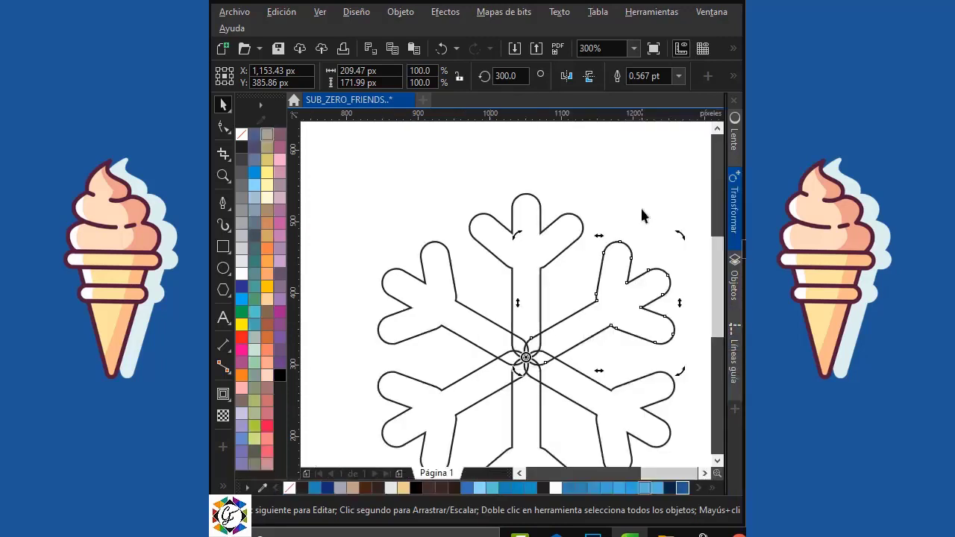
click(640, 206)
Weld all six branches into a single snowflake shape
drag(716, 258, 719, 278)
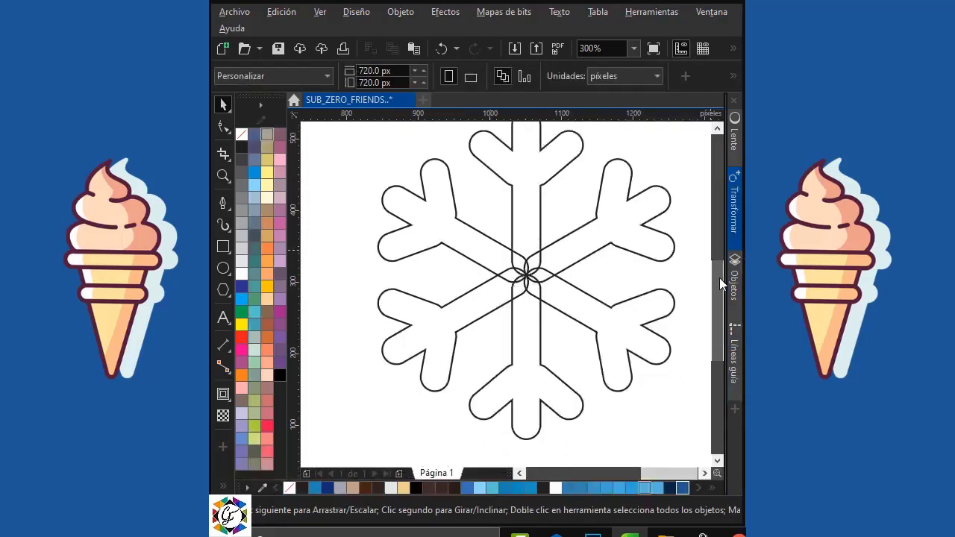
click(525, 206)
shift+click(432, 228)
shift+click(462, 318)
shift+click(551, 378)
shift+click(630, 333)
shift+click(628, 216)
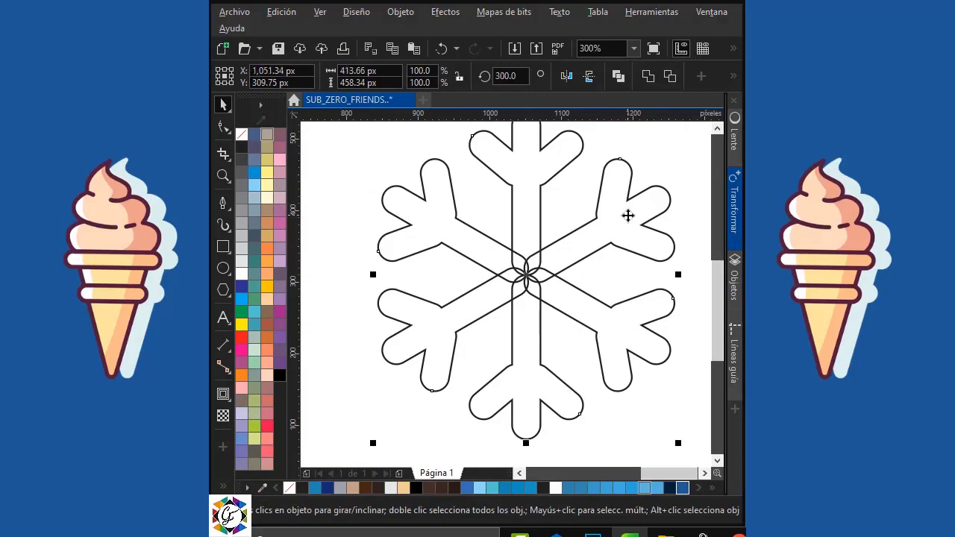
click(648, 81)
click(653, 166)
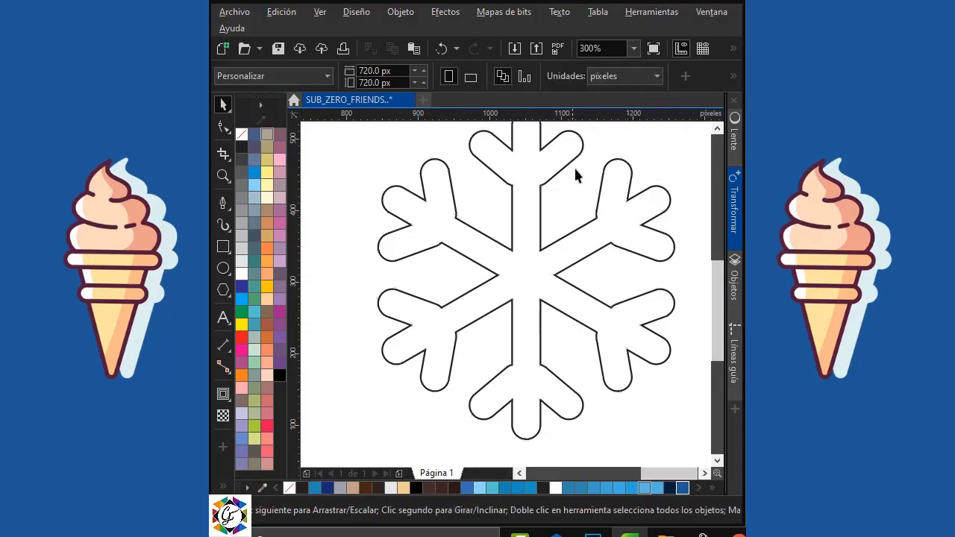
Scale the snowflake down to about 176 px wide and 195 px high
click(618, 216)
drag(618, 216, 612, 234)
drag(674, 122, 666, 171)
key(Escape)
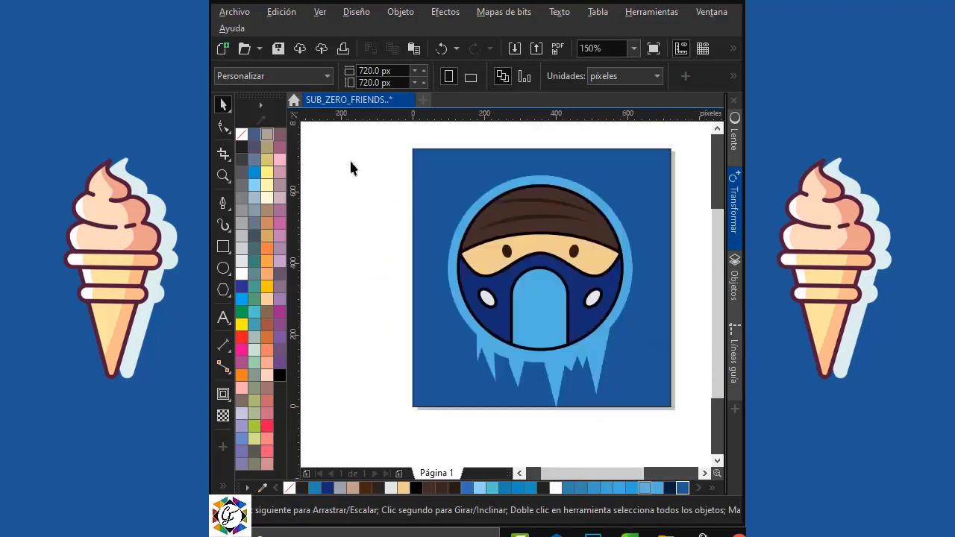
Shrink the whole character badge to about 428 × 539 px and enlarge the blue background square to about 792 px
drag(350, 160, 650, 409)
drag(636, 176, 626, 189)
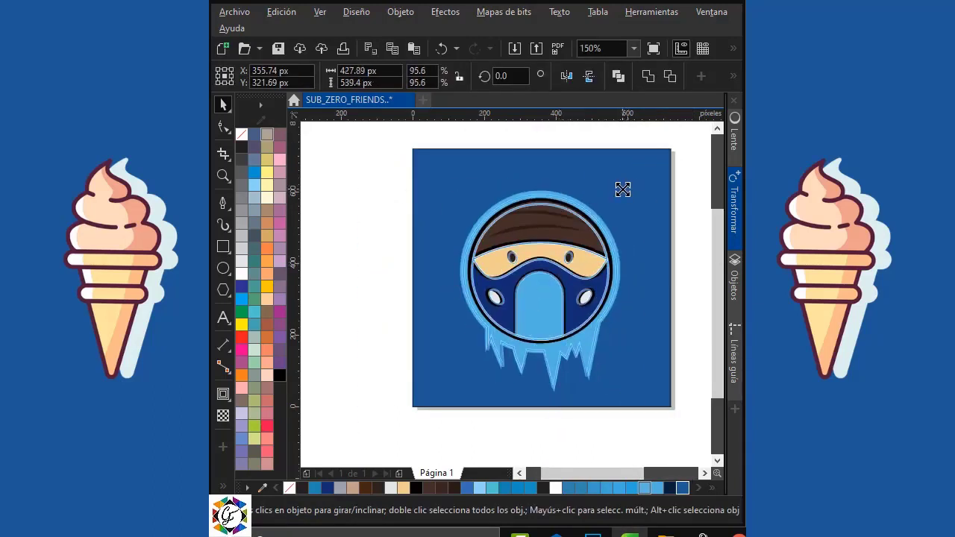
click(670, 158)
drag(671, 147, 697, 134)
Move the snowflake to the background's lower right corner, fill it with white and remove its outline
scroll(640, 315, right, 3)
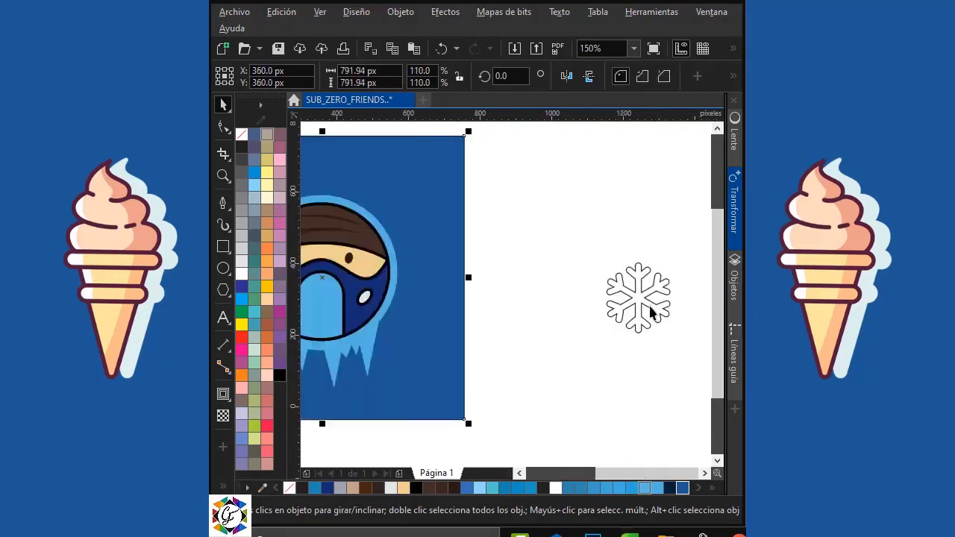
click(639, 313)
drag(640, 313, 427, 367)
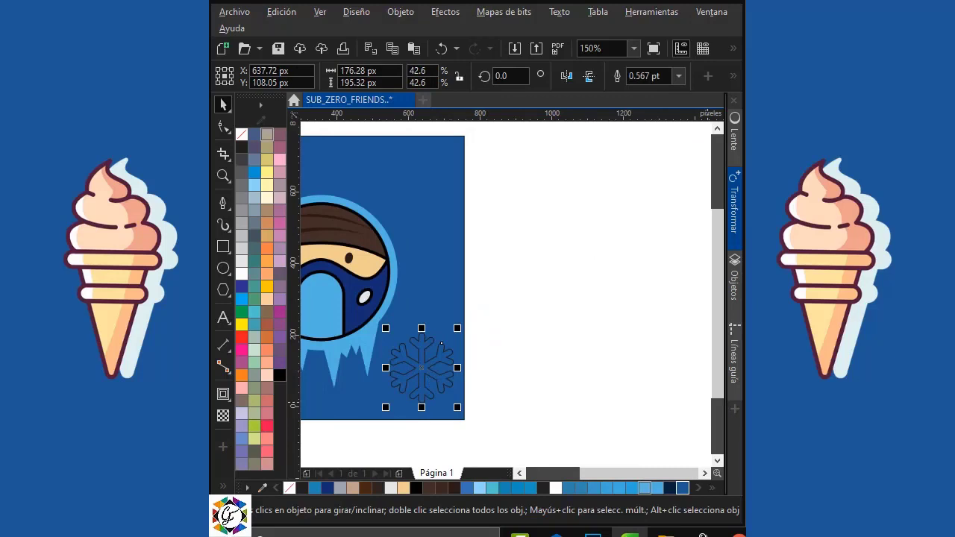
scroll(665, 313, left, 3)
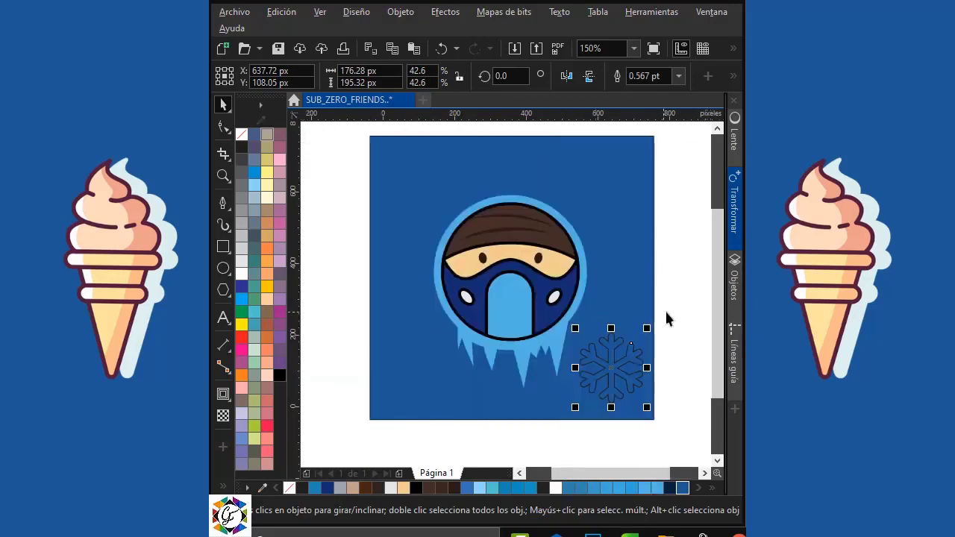
click(239, 275)
right_click(241, 134)
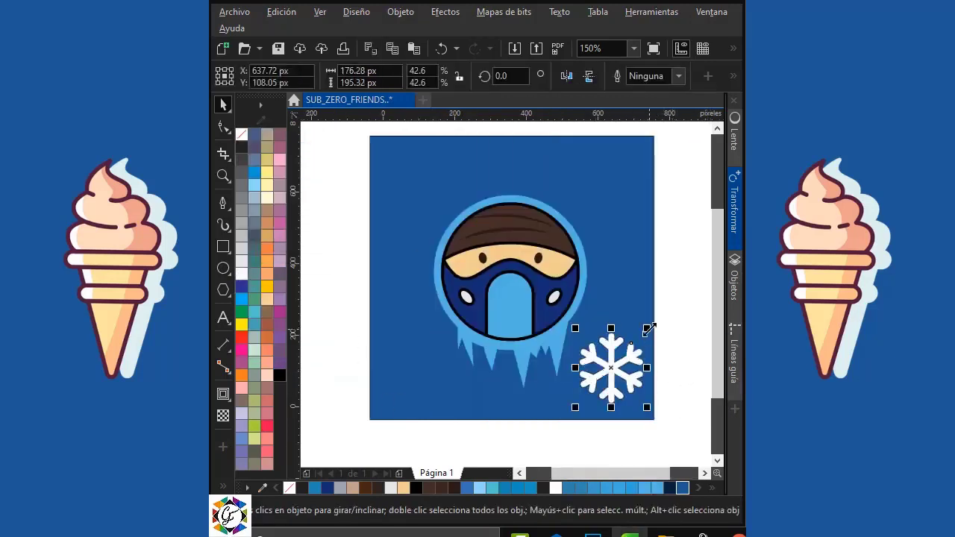
Shrink and duplicate the white snowflake into two larger ones and three small ones about 62 px wide below the badge
drag(648, 329, 416, 349)
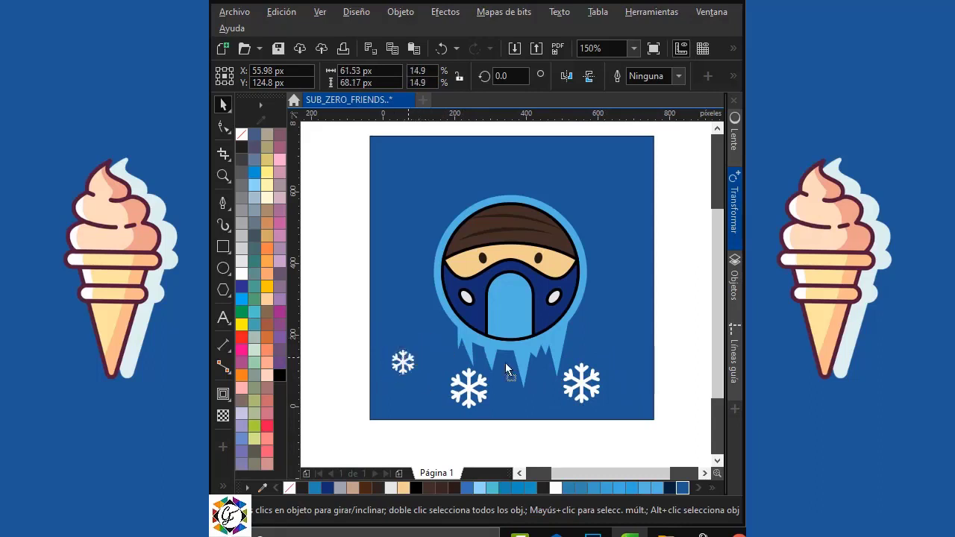
drag(507, 369, 528, 404)
right_click(528, 405)
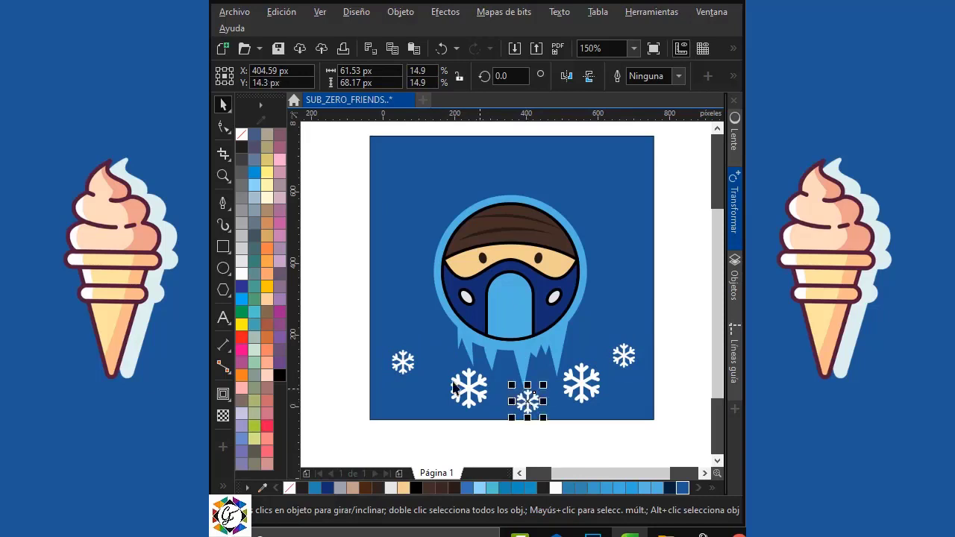
Fill the three small snowflakes with light blue from the document palette
shift+click(407, 365)
shift+click(626, 364)
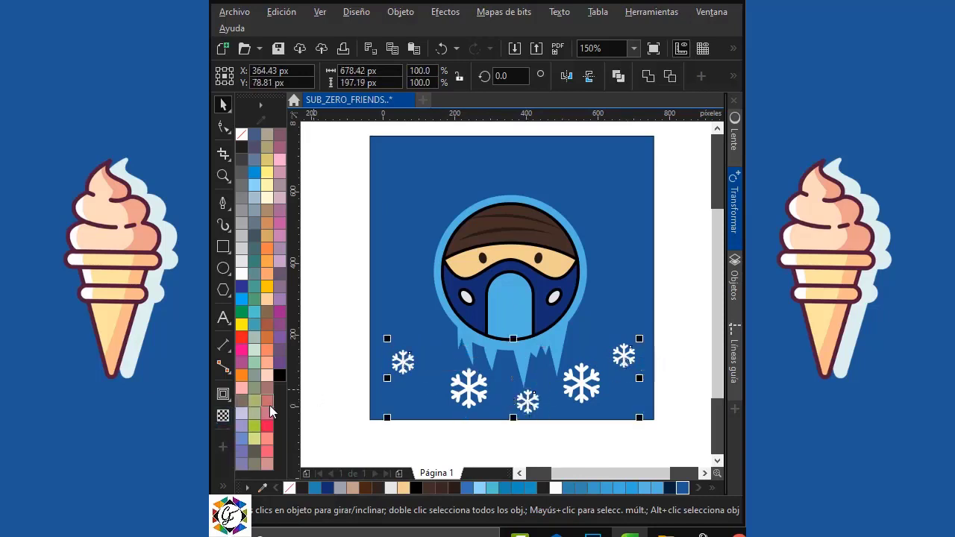
click(657, 488)
key(Escape)
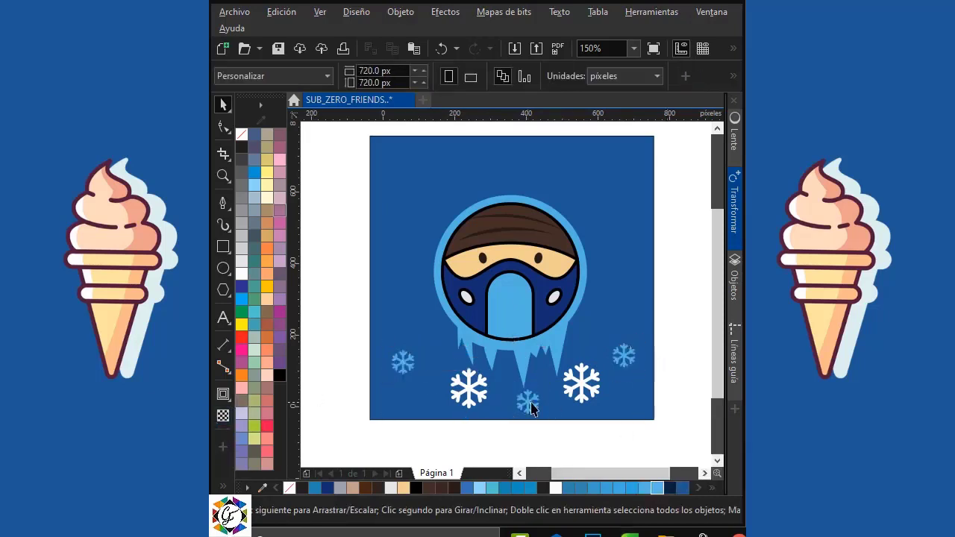
Reposition the large white and small blue snowflakes to space them evenly below the badge
drag(471, 393, 450, 387)
drag(527, 403, 518, 403)
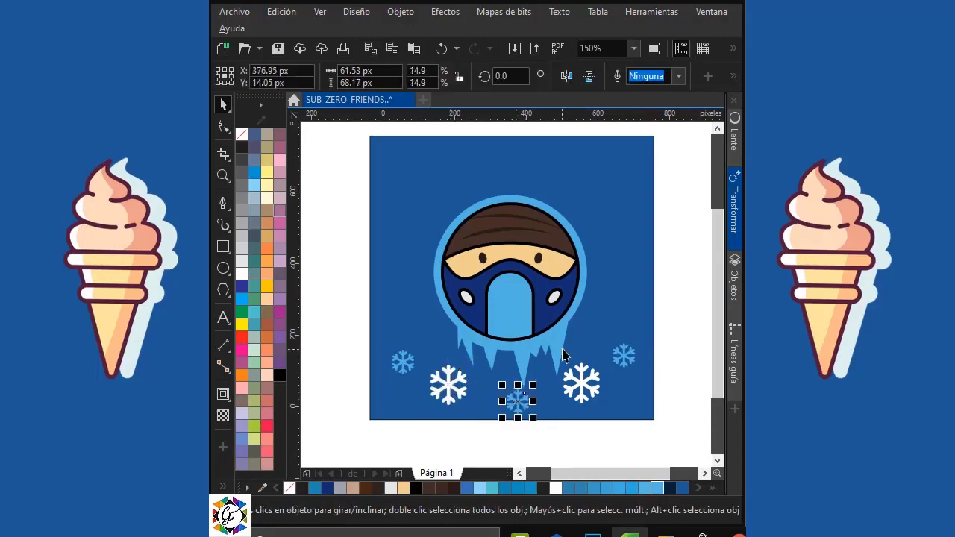
click(587, 394)
drag(587, 393, 595, 396)
click(625, 358)
drag(625, 358, 631, 365)
click(691, 299)
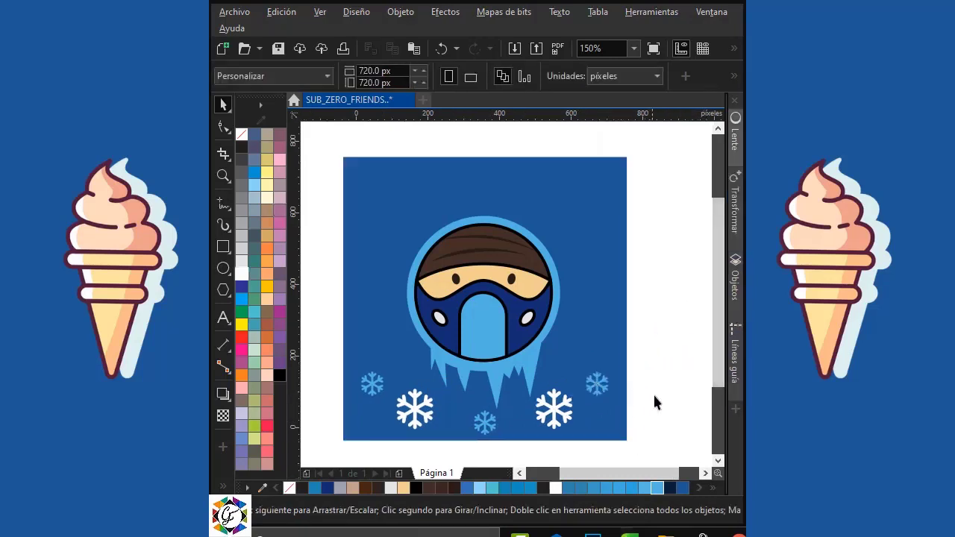
Duplicate the five lower snowflakes above the badge and mirror the copy vertically
drag(659, 369, 339, 440)
drag(486, 419, 490, 206)
click(589, 75)
click(659, 277)
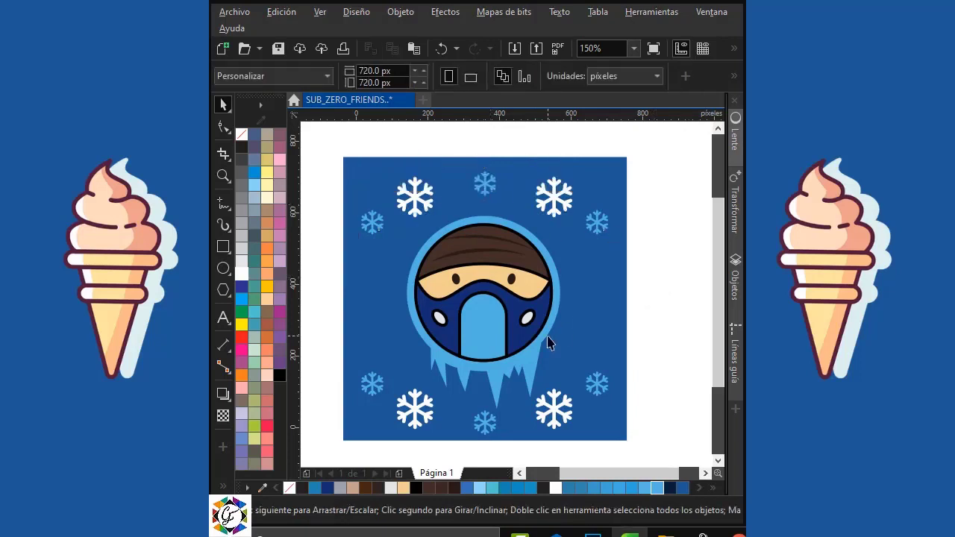
Fill the icicle ring with white and the character's eyes with black
click(550, 342)
click(241, 273)
click(666, 261)
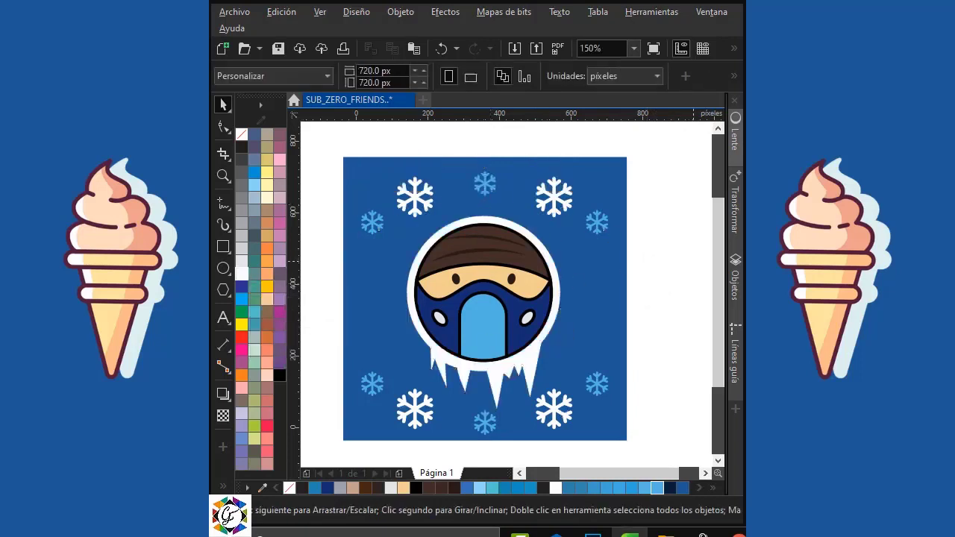
click(510, 282)
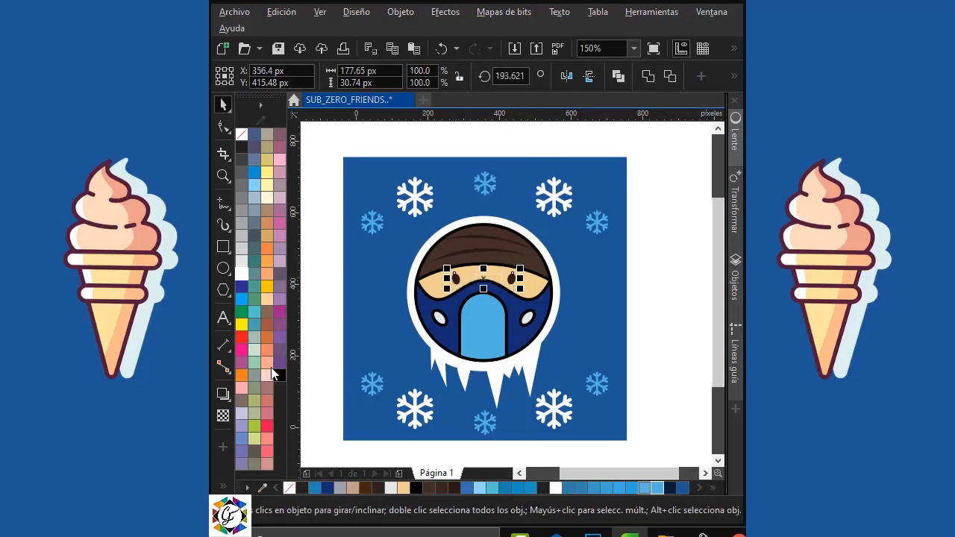
click(279, 378)
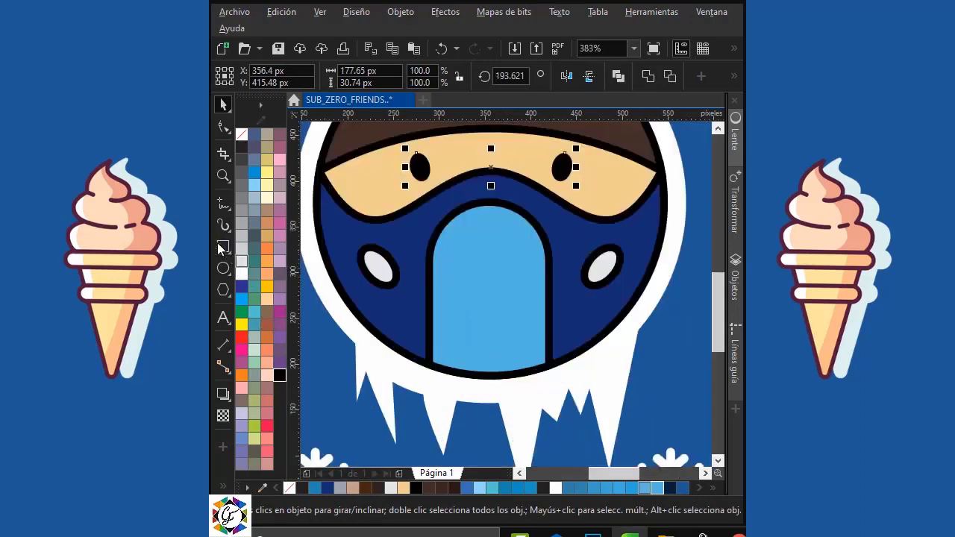
Draw a horizontal rectangle about 96 px wide and 29 px high inside the mask's central panel
click(222, 247)
drag(445, 263, 533, 289)
click(223, 109)
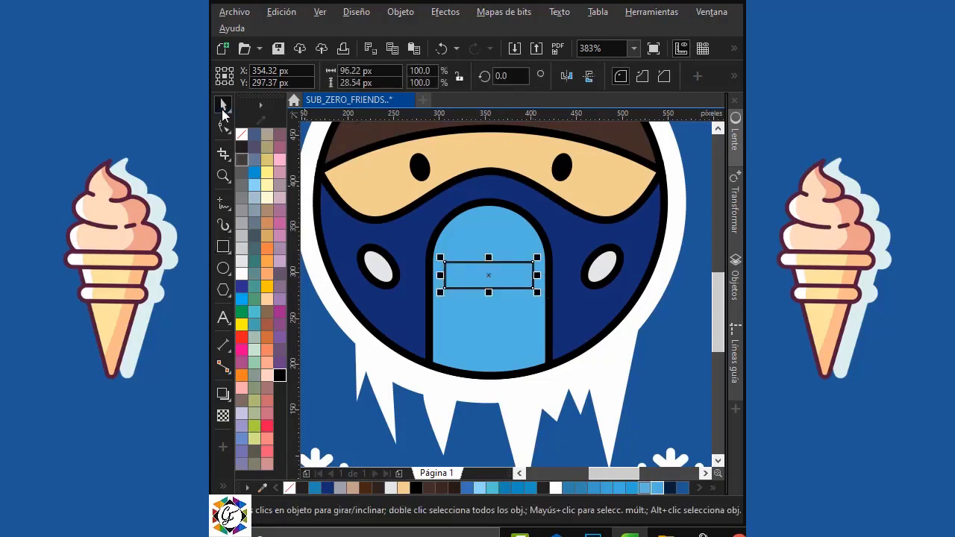
Make two evenly spaced copies of the rectangle below it, then move the stack up and stretch it to about 126 px high
scroll(472, 248, up, 2)
click(485, 256)
drag(485, 256, 490, 412)
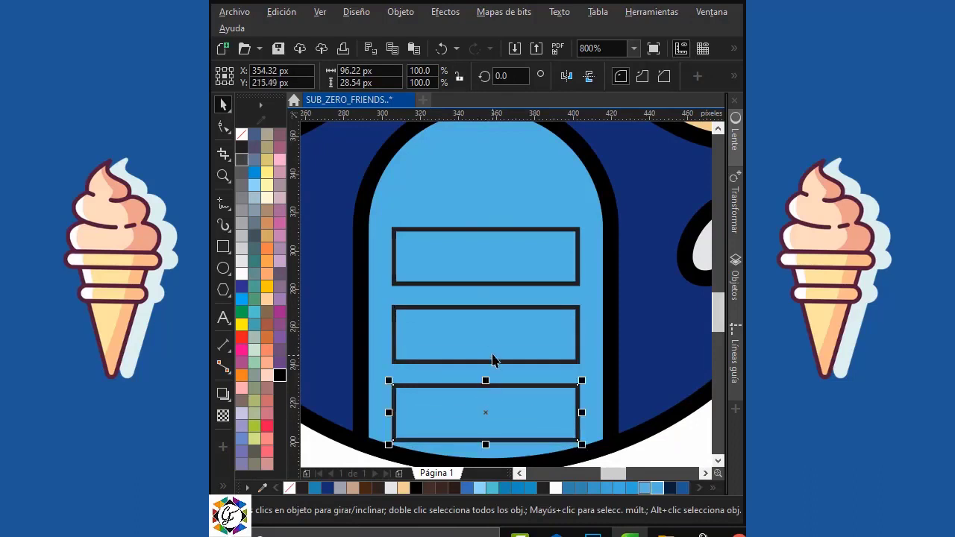
shift+click(493, 352)
shift+click(498, 263)
drag(498, 258, 502, 224)
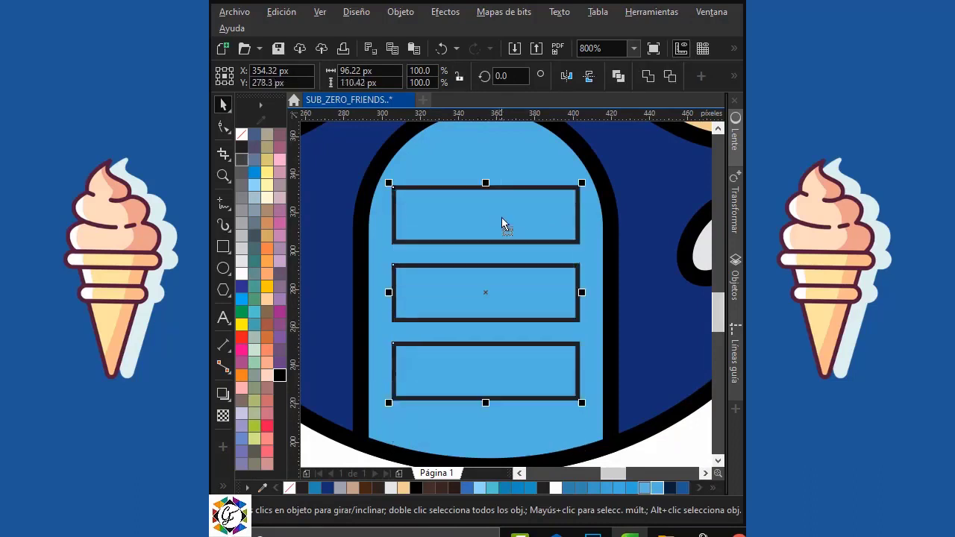
drag(485, 402, 485, 431)
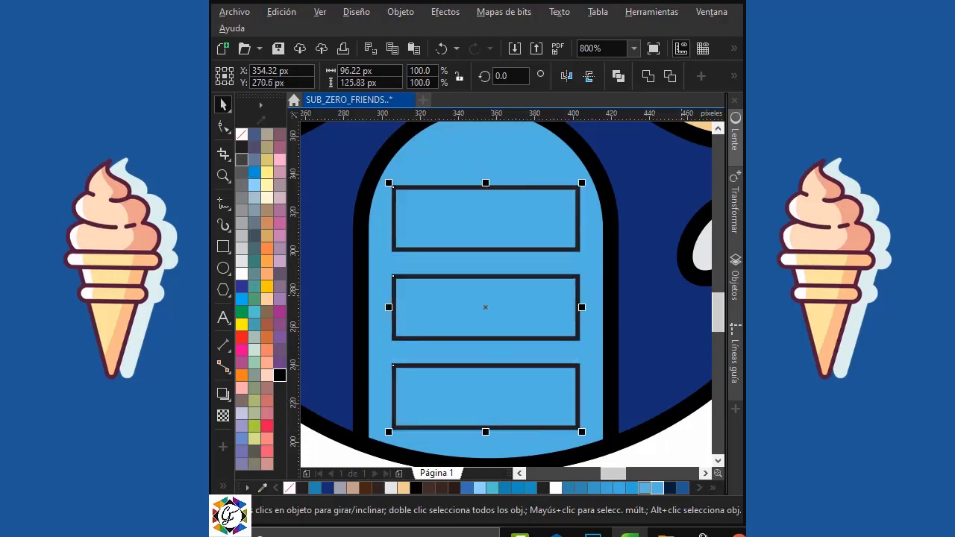
Fill the three mask rectangles with the dark blue sampled from the mask
key(Escape)
click(224, 485)
click(249, 455)
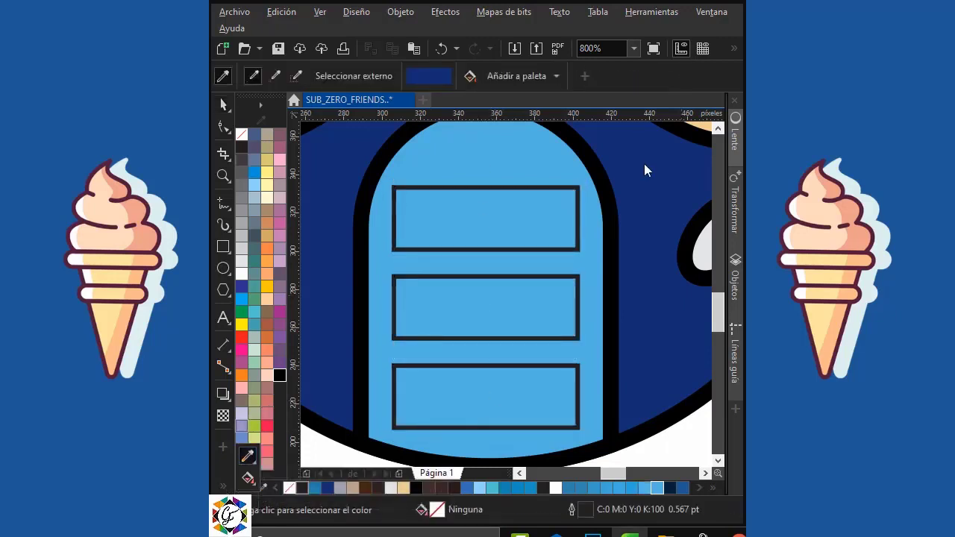
click(628, 185)
click(516, 211)
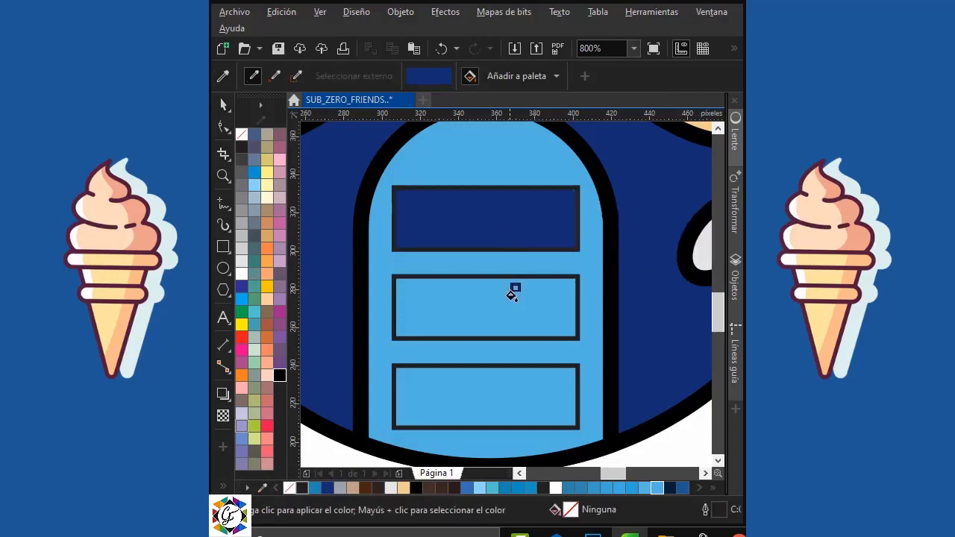
click(512, 305)
click(505, 386)
Remove the outlines from all three rectangles in the mask's central panel
click(225, 105)
click(437, 205)
shift+click(447, 305)
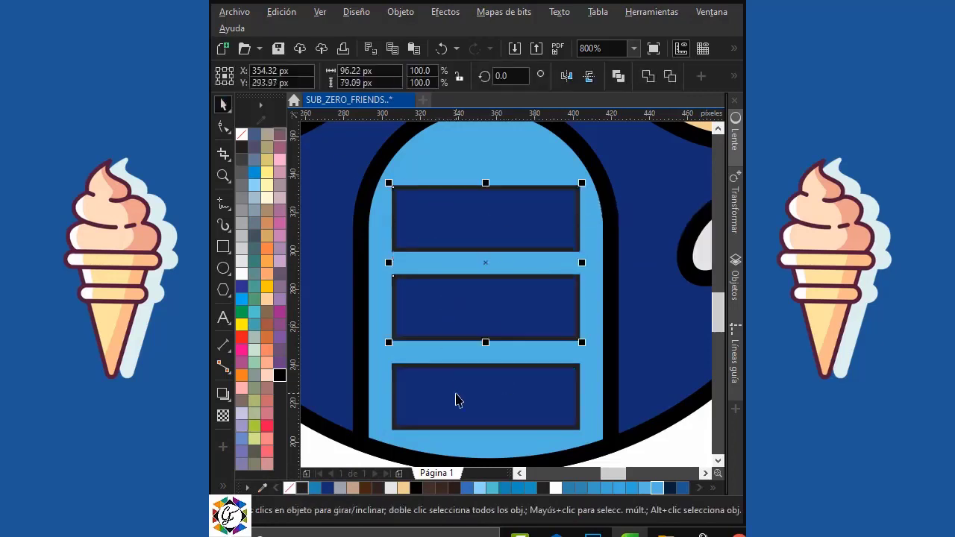
shift+click(455, 396)
right_click(241, 135)
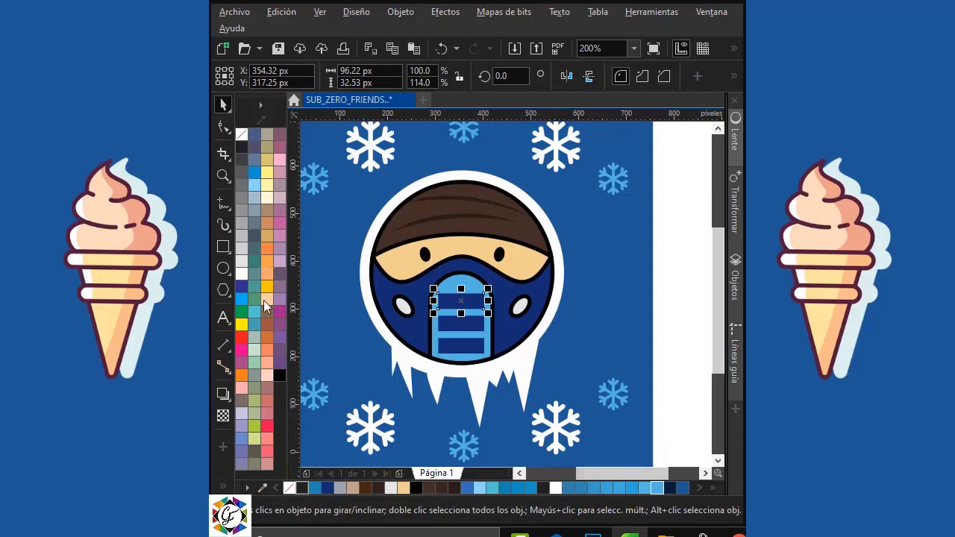
Fill the three rectangles in the mask's central panel with black
click(280, 376)
click(471, 326)
shift+click(462, 348)
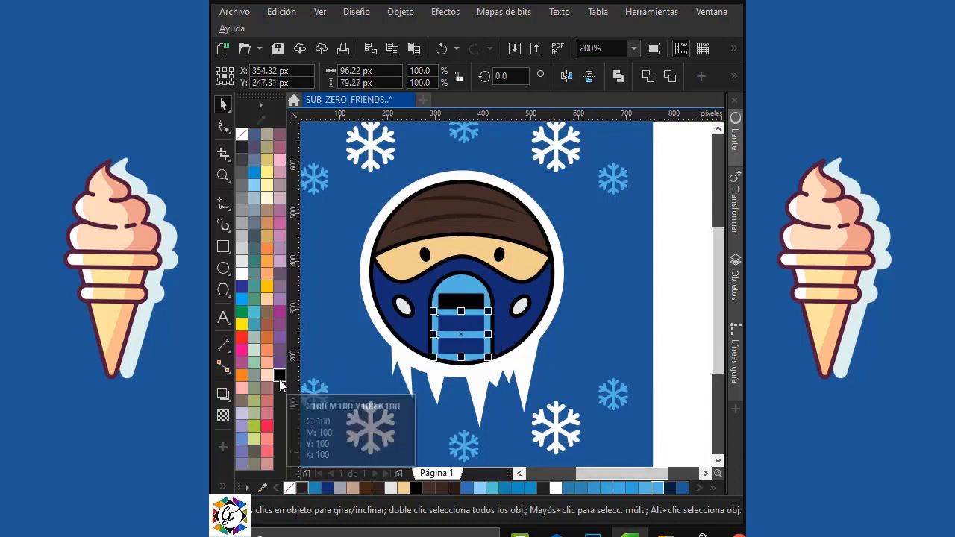
click(279, 377)
key(Escape)
Draw a three-point ellipse about 380 px across over the head and shift it about 45 px to the left
scroll(364, 253, up, 1)
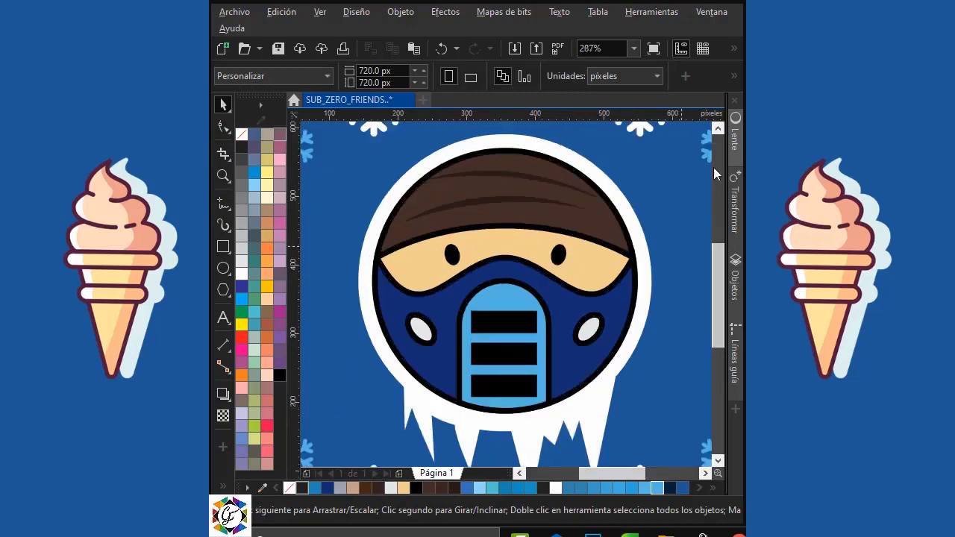
click(228, 274)
click(269, 284)
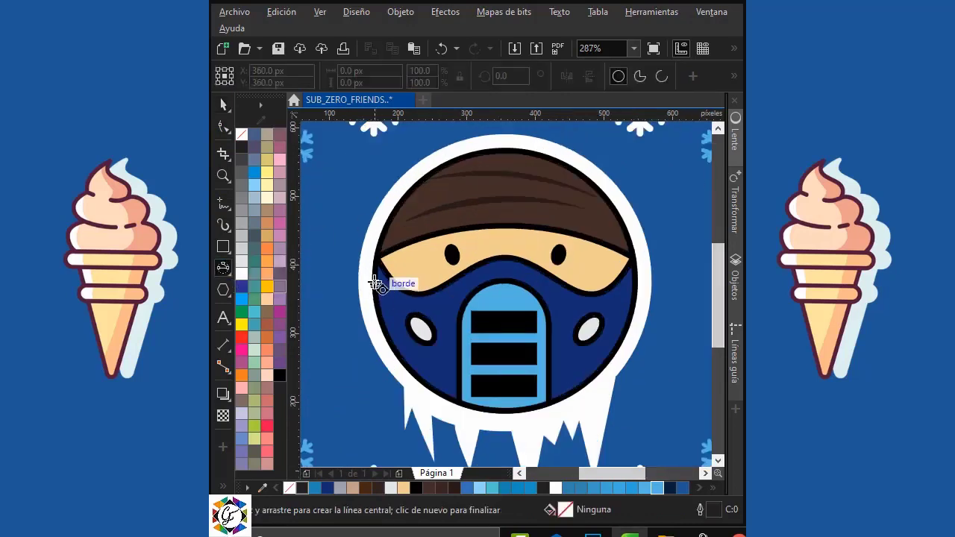
drag(374, 282, 639, 284)
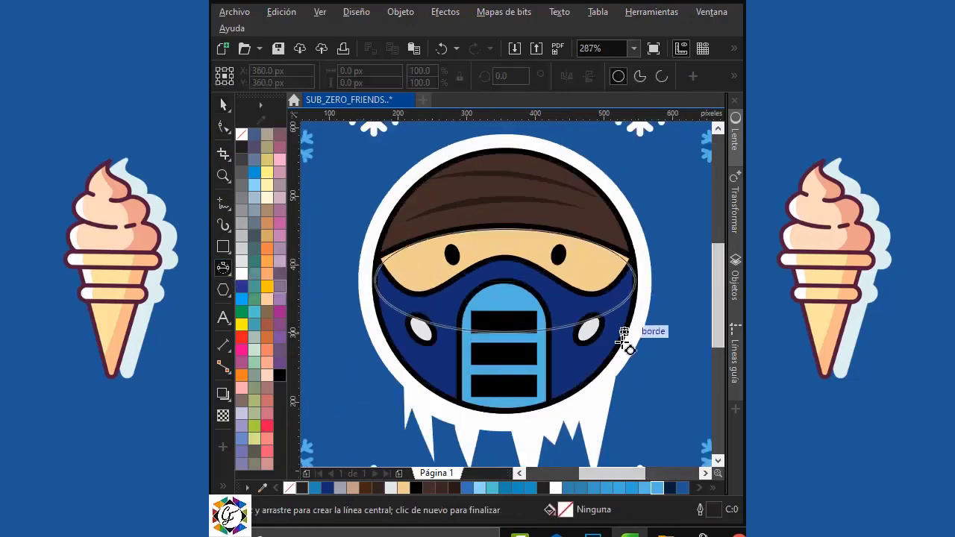
click(506, 411)
key(space)
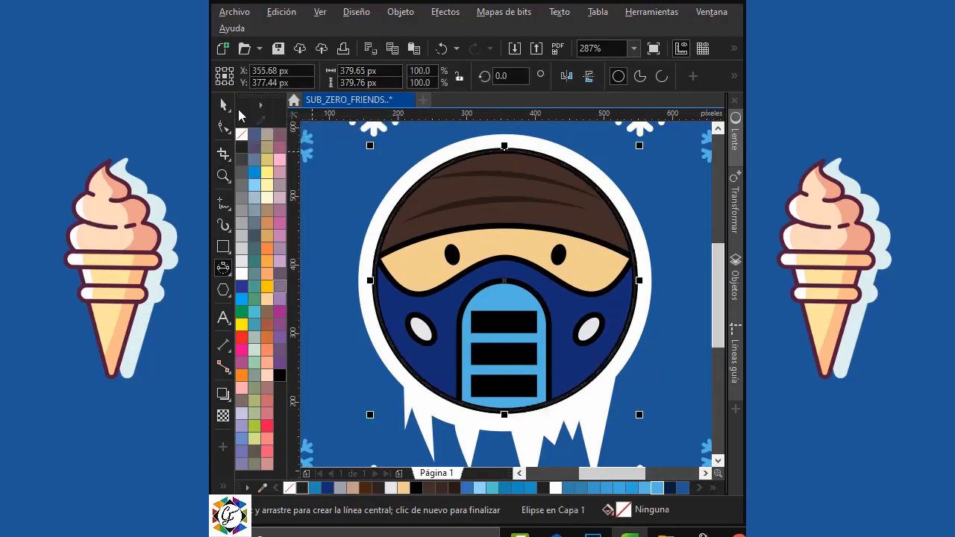
drag(494, 188, 465, 198)
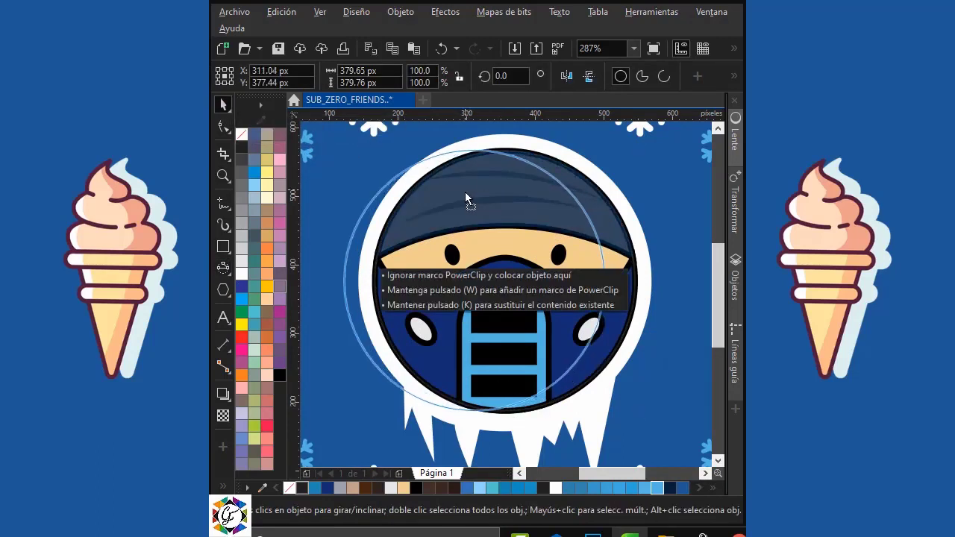
drag(465, 191, 465, 192)
Create the right-side shading pieces over the hair, face, mask, oval and central panel with Smart Fill
click(222, 489)
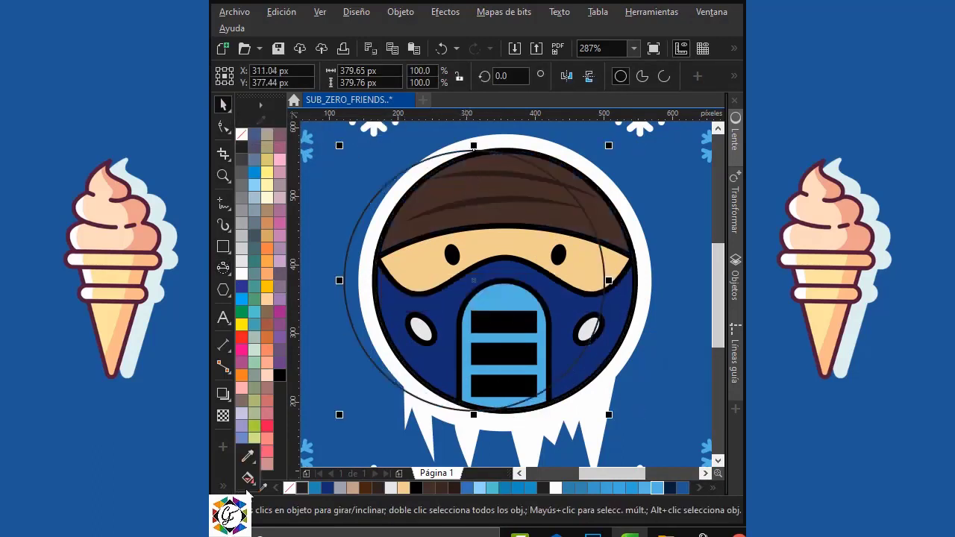
click(252, 482)
click(267, 496)
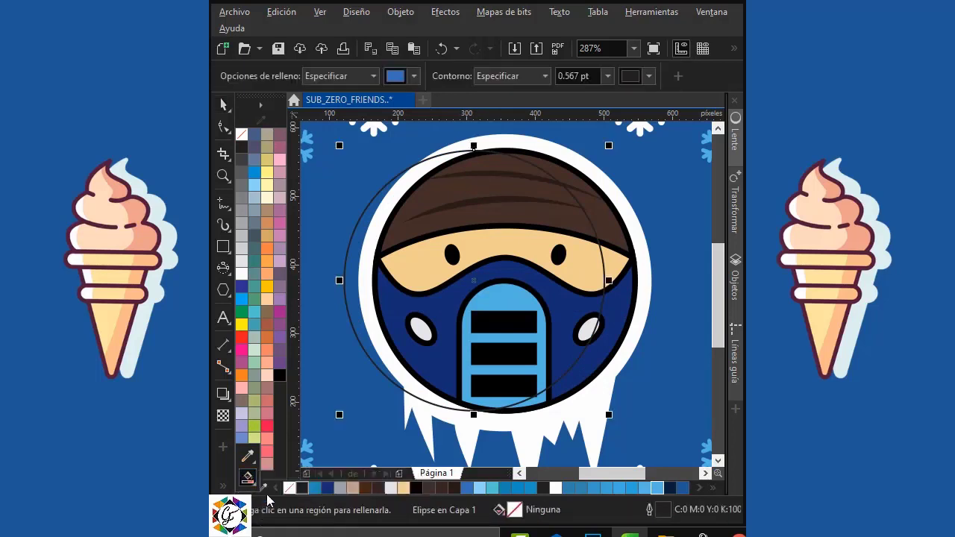
click(601, 209)
click(616, 318)
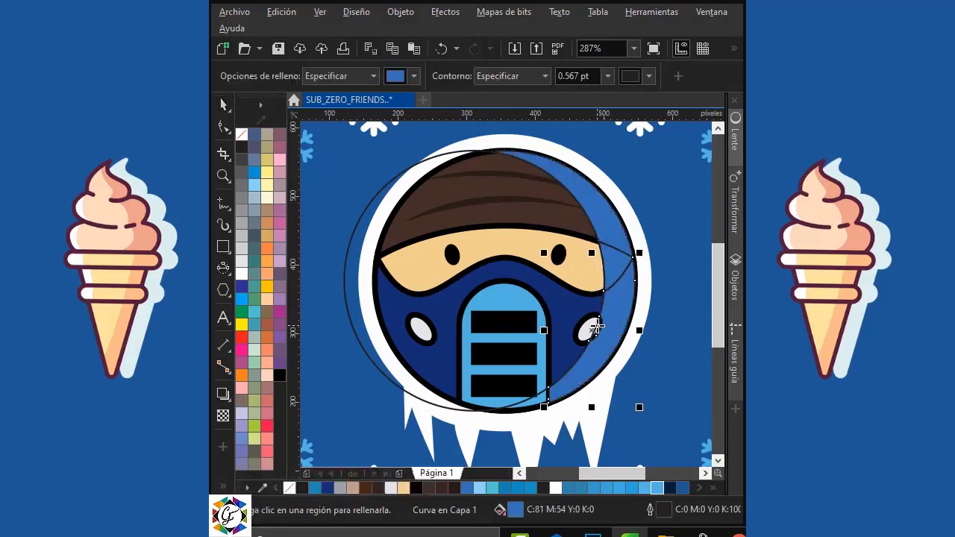
click(597, 326)
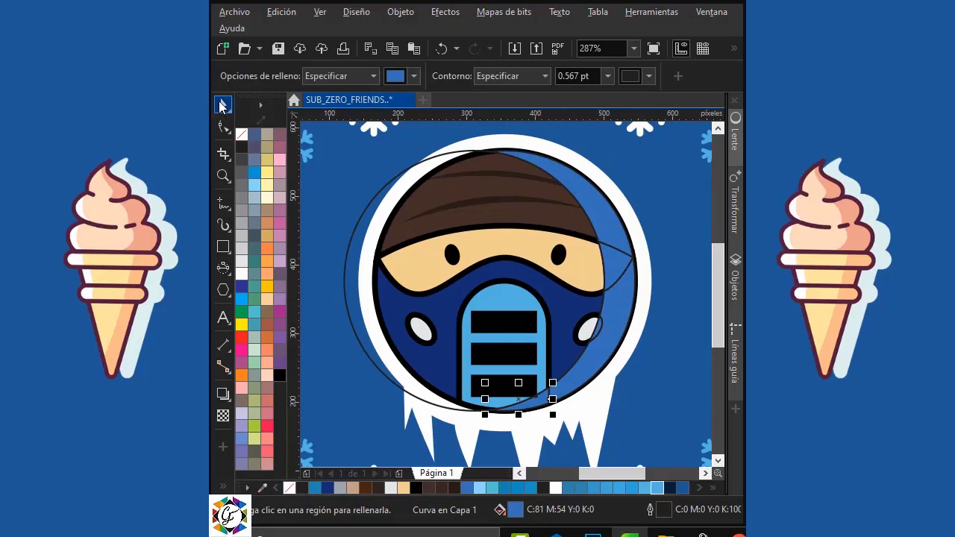
Move the guide ellipse toward the head's right side and stretch it to about 509 px high
click(223, 105)
click(445, 209)
drag(445, 209, 493, 211)
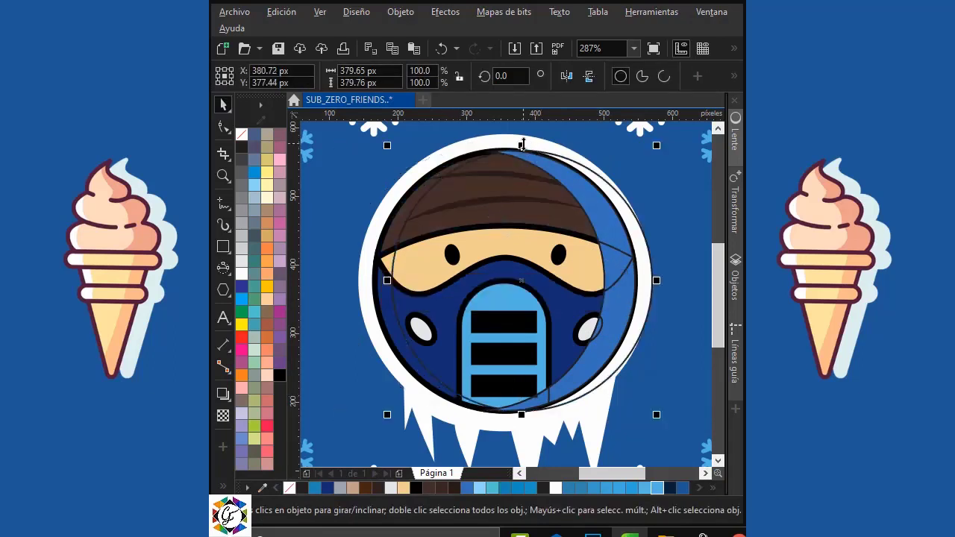
drag(520, 147, 525, 144)
drag(490, 232, 514, 232)
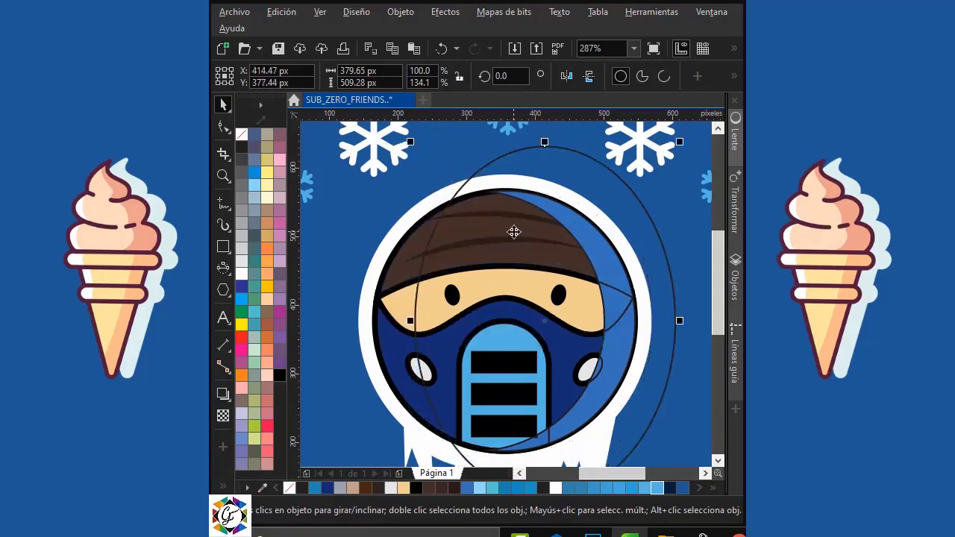
Create the left-side highlight pieces over the hair, face, mask and oval with Smart Fill
click(223, 486)
click(248, 479)
click(313, 494)
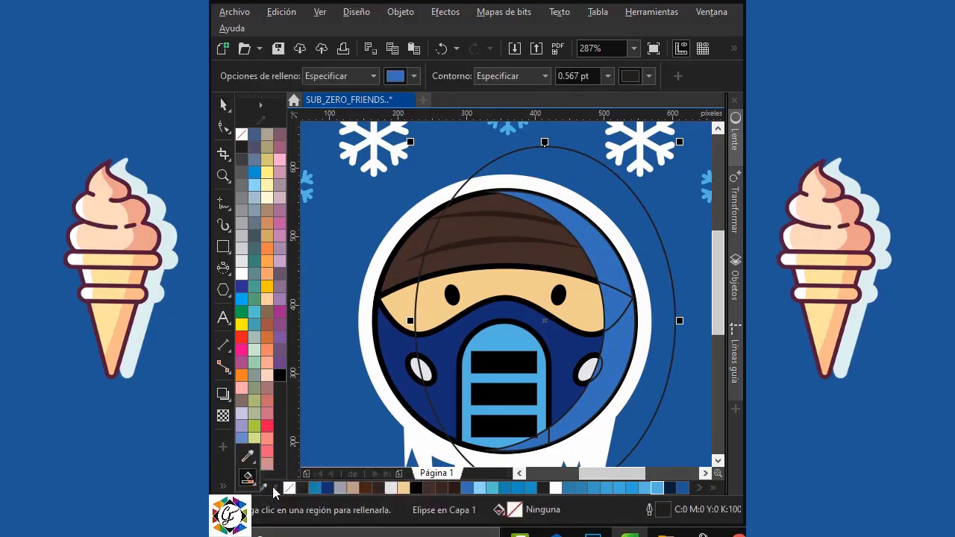
click(412, 294)
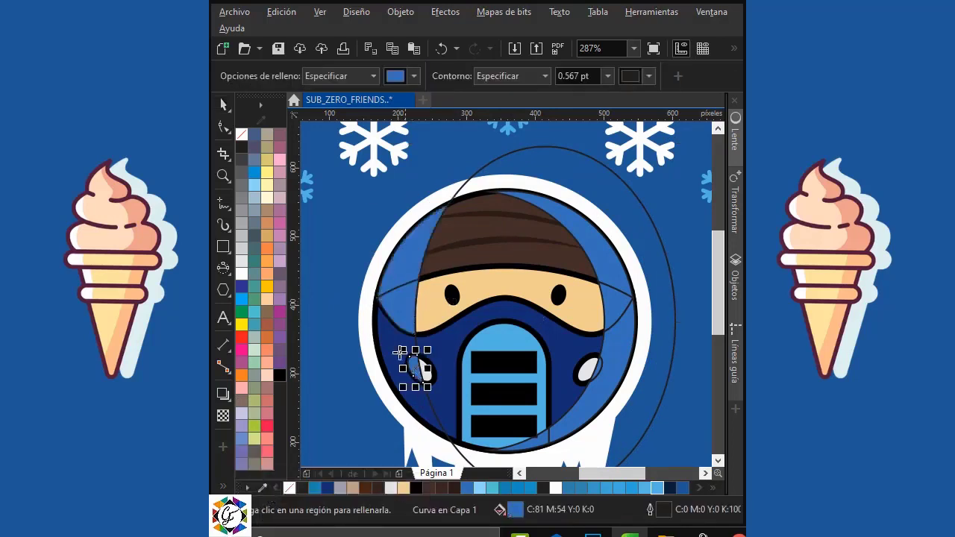
click(399, 353)
Delete the tall guide ellipse
click(223, 105)
click(530, 173)
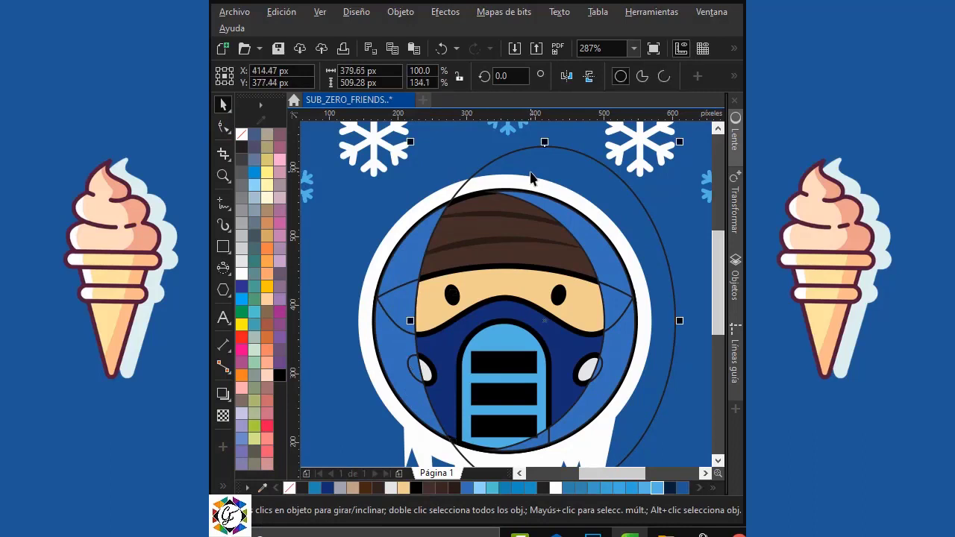
key(Delete)
Fill the five shading pieces on the head's right side with black and remove their outlines
click(600, 365)
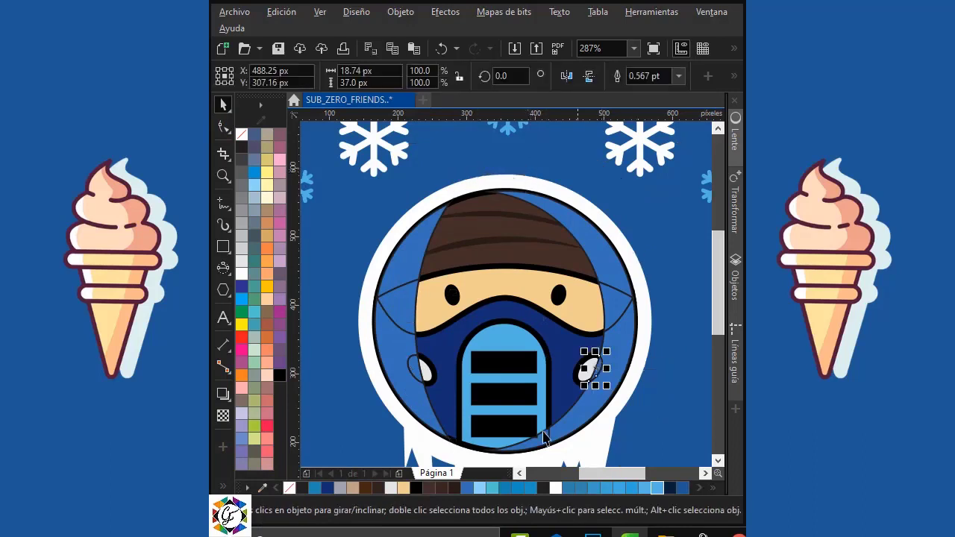
shift+click(542, 437)
shift+click(585, 406)
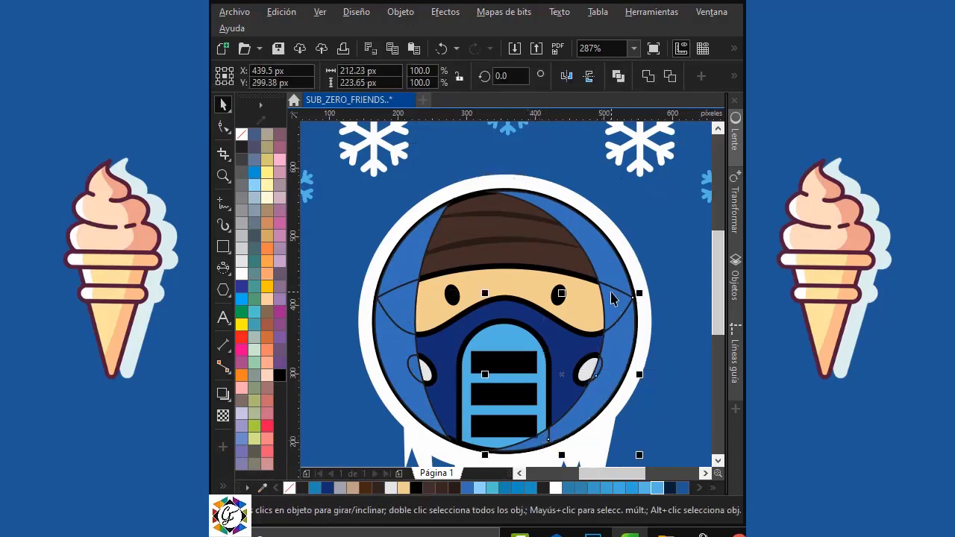
click(595, 257)
click(280, 376)
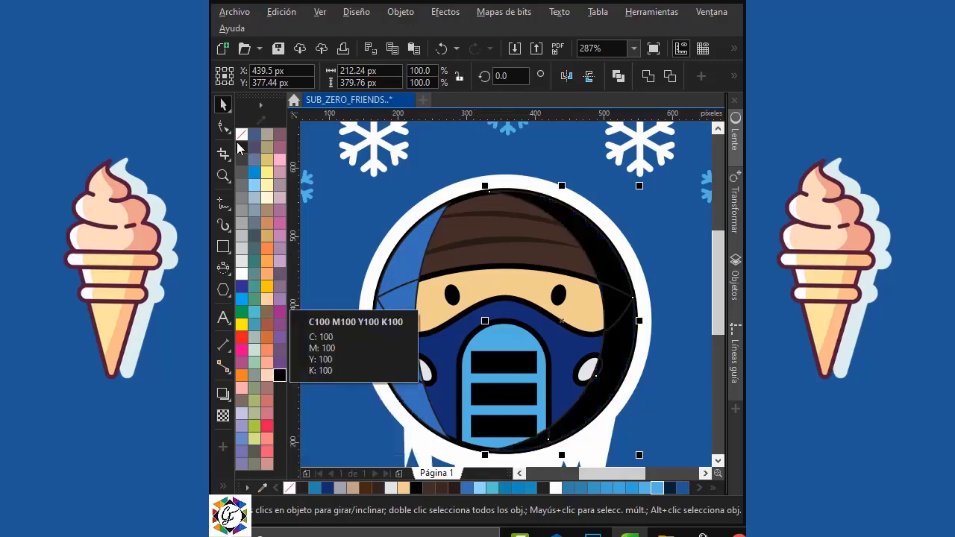
Apply a uniform transparency of 80 to the black shading pieces
click(223, 416)
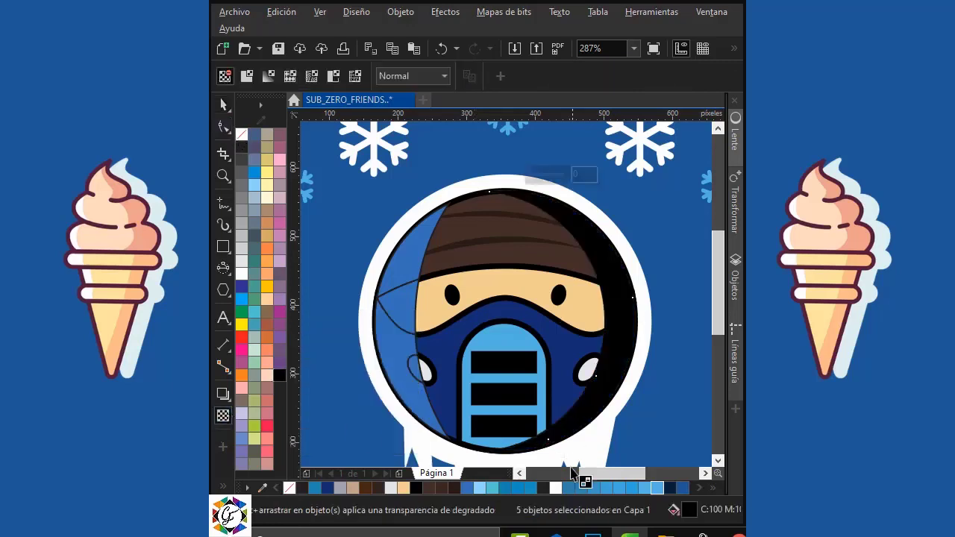
scroll(668, 371, down, 2)
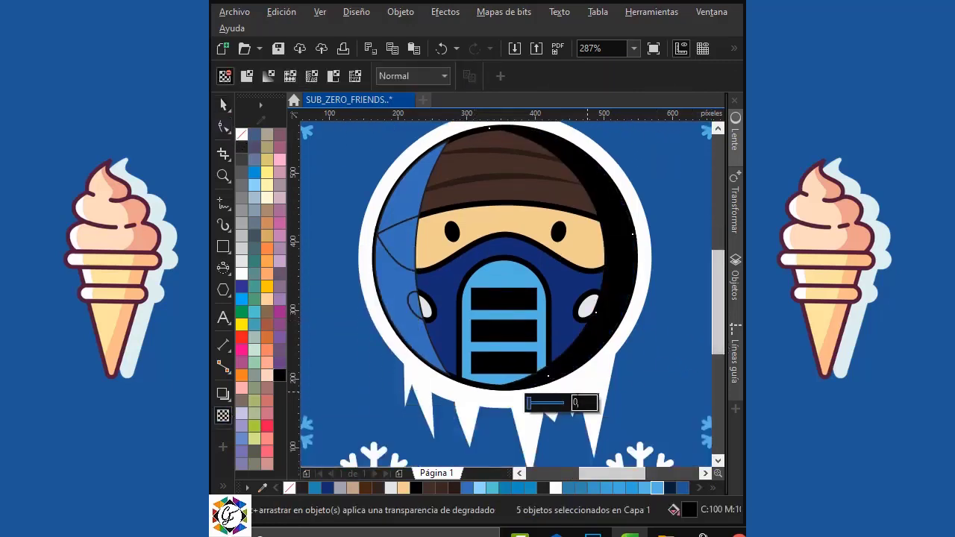
key(Return)
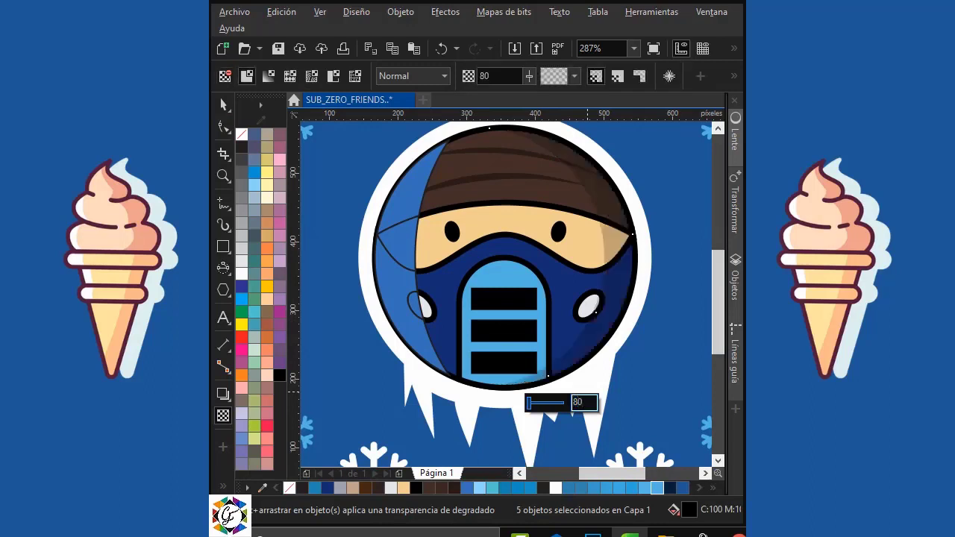
Fill the four highlight pieces on the head's left side with white
click(223, 104)
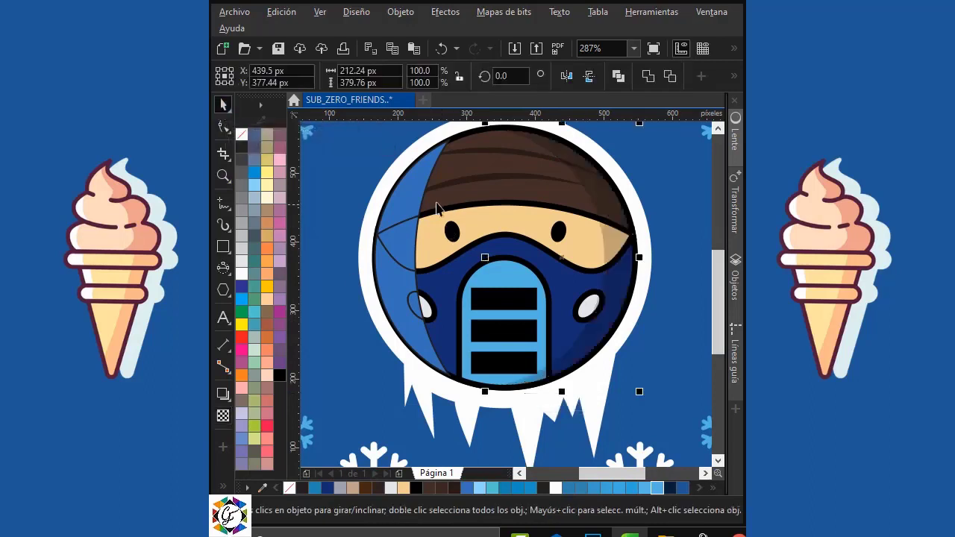
shift+click(411, 237)
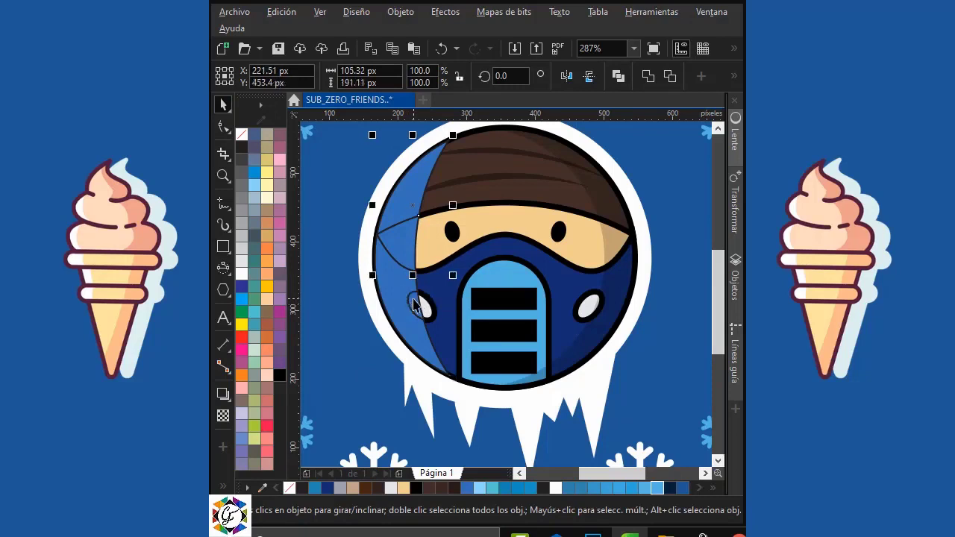
shift+click(388, 281)
click(241, 274)
Apply a uniform transparency of 90 to the white highlight pieces and remove their outlines
click(222, 415)
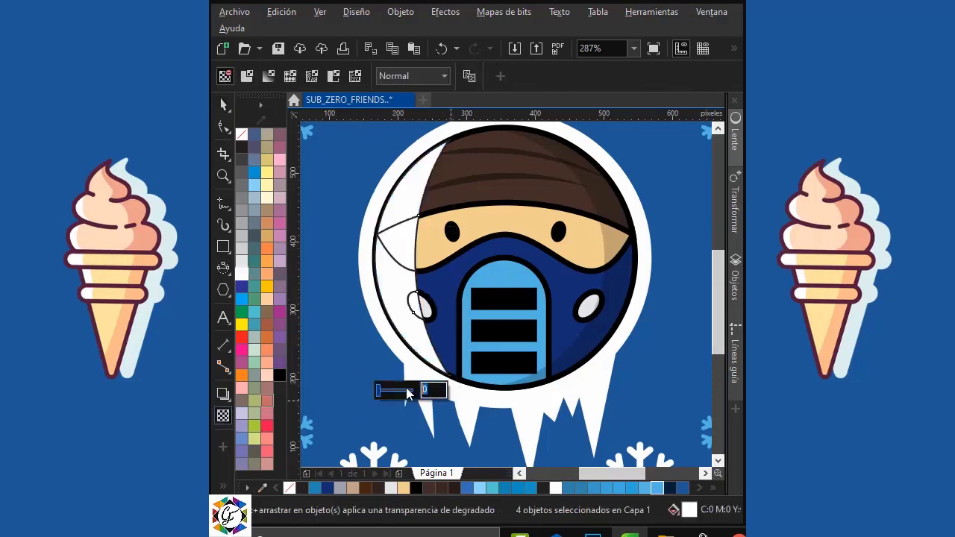
key(Return)
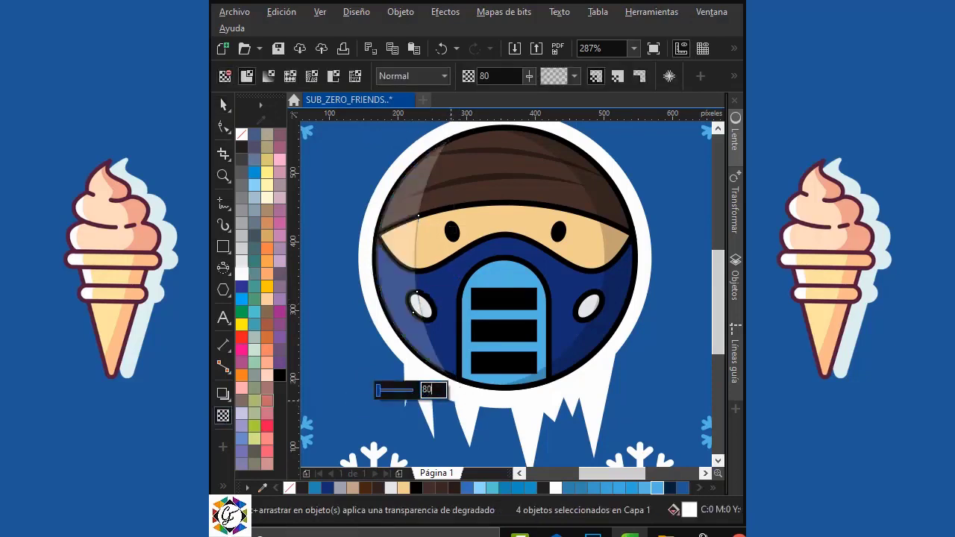
key(Return)
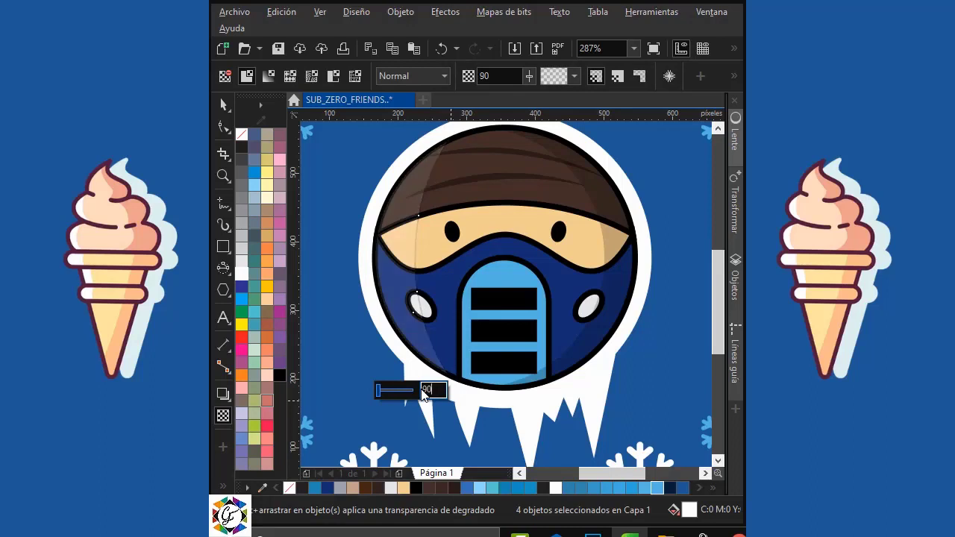
click(223, 105)
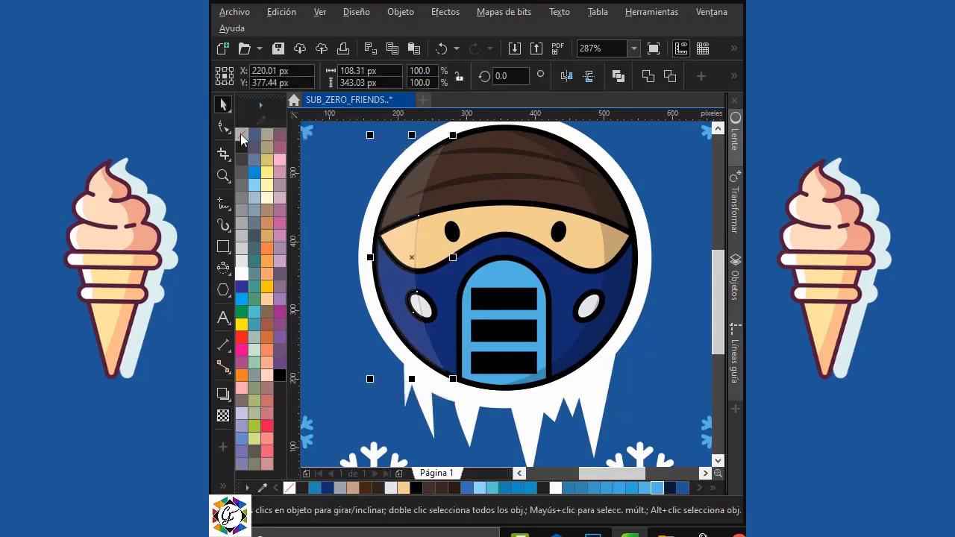
click(335, 152)
PowerClip the upper highlight piece inside the brown hood and the middle one inside the face band
right_click(411, 185)
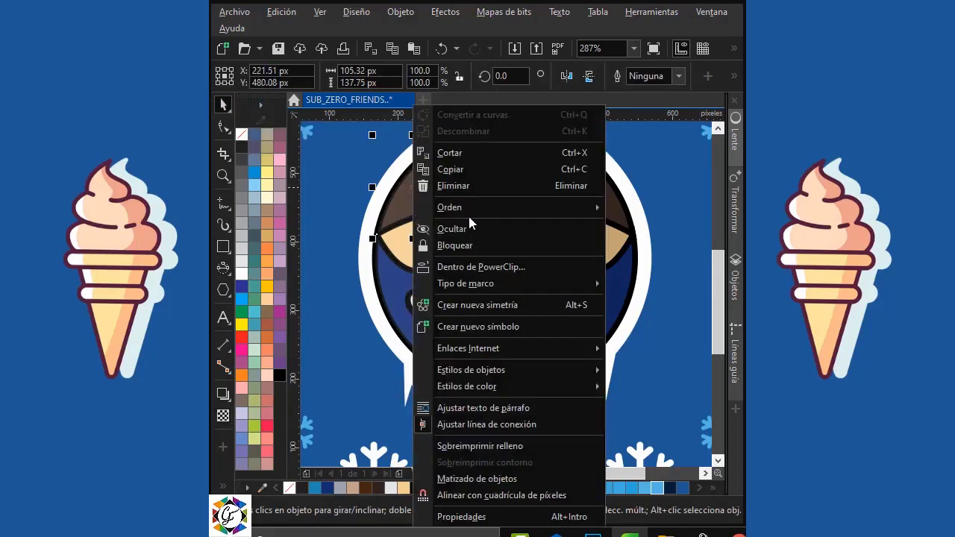
click(490, 266)
click(466, 167)
click(409, 249)
right_click(403, 241)
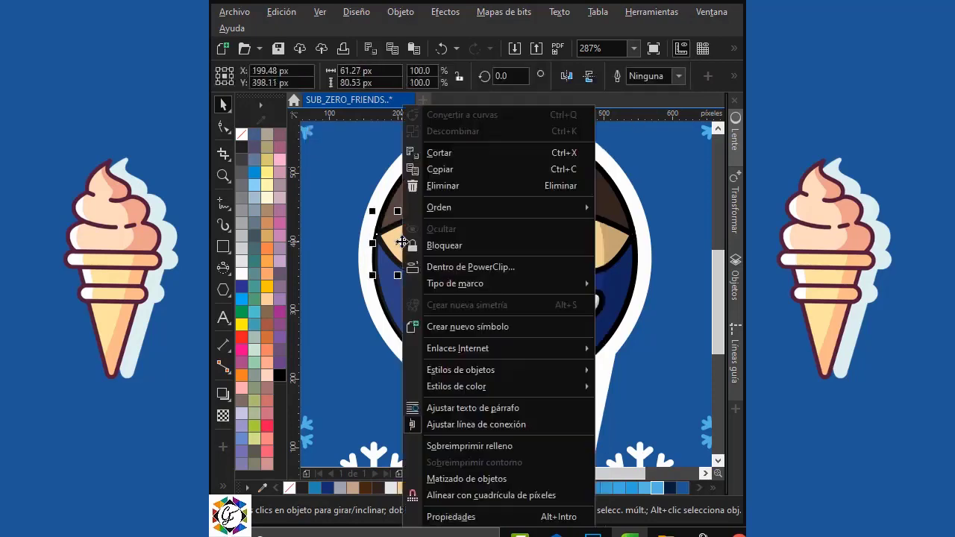
click(479, 267)
click(434, 243)
PowerClip the lower highlight piece inside the dark blue mask and the small one inside the mask's left oval
right_click(396, 281)
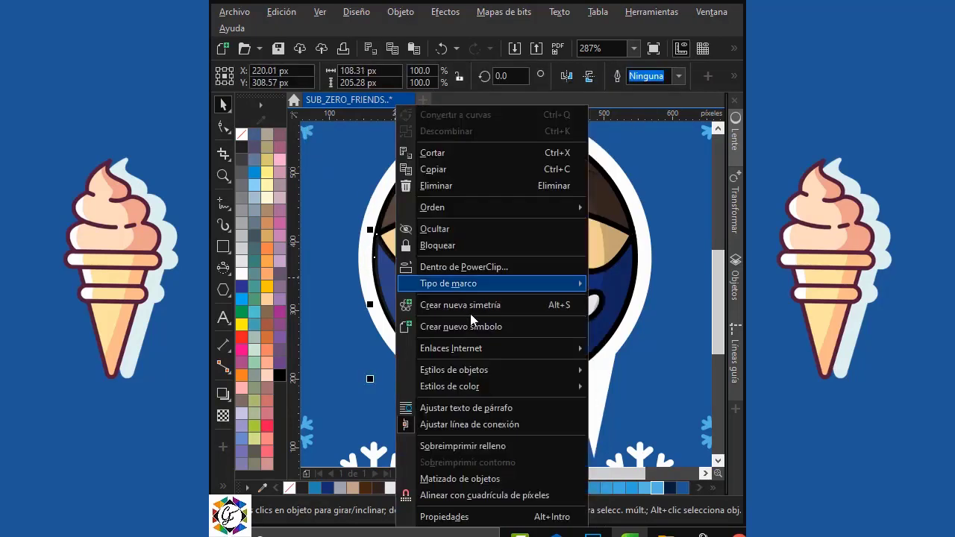
click(486, 267)
click(443, 276)
click(416, 304)
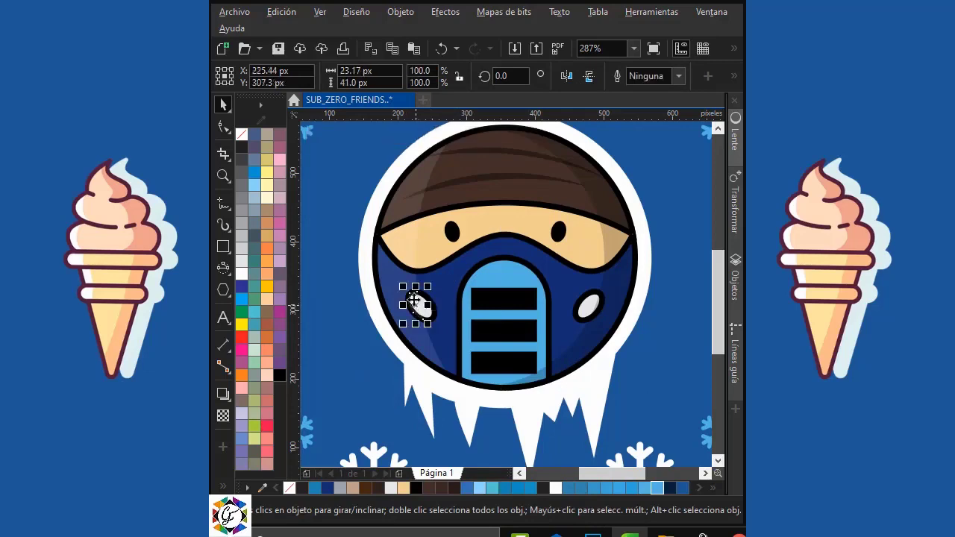
right_click(415, 304)
click(500, 267)
click(426, 307)
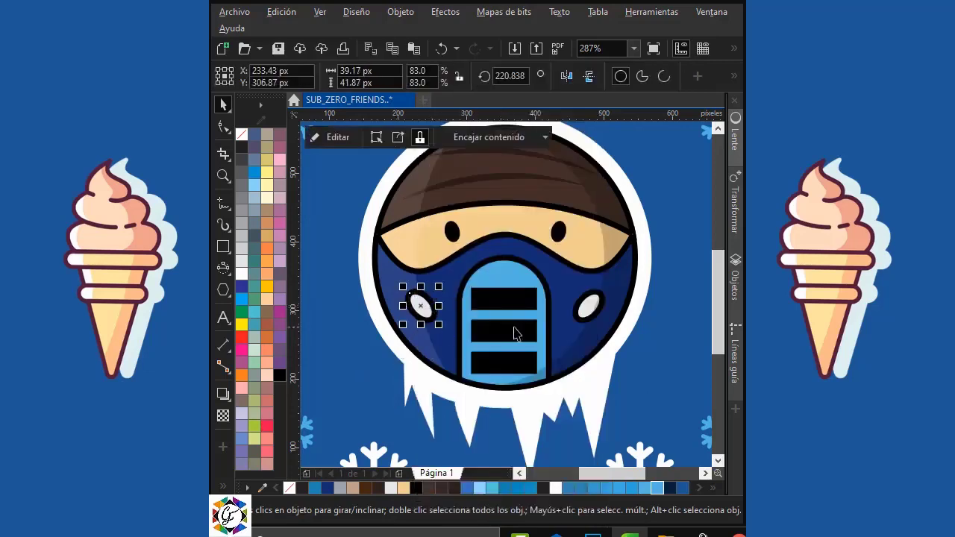